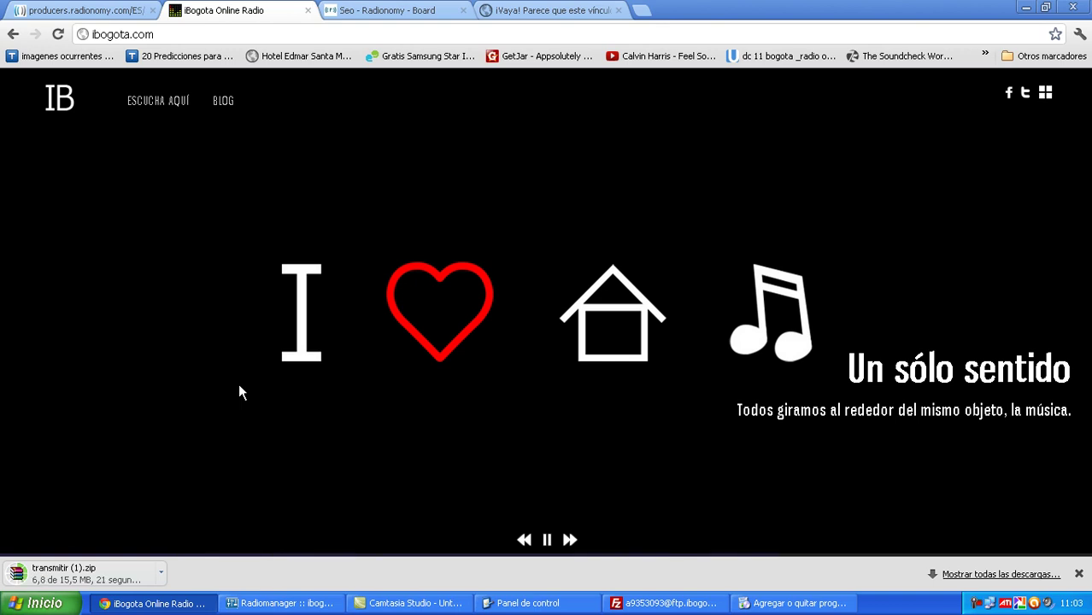
# Step: Cancel the transmitir (1).zip download and minimise the browser, the installed-programs window and the control panel
pyautogui.click(161, 571)
pyautogui.click(185, 551)
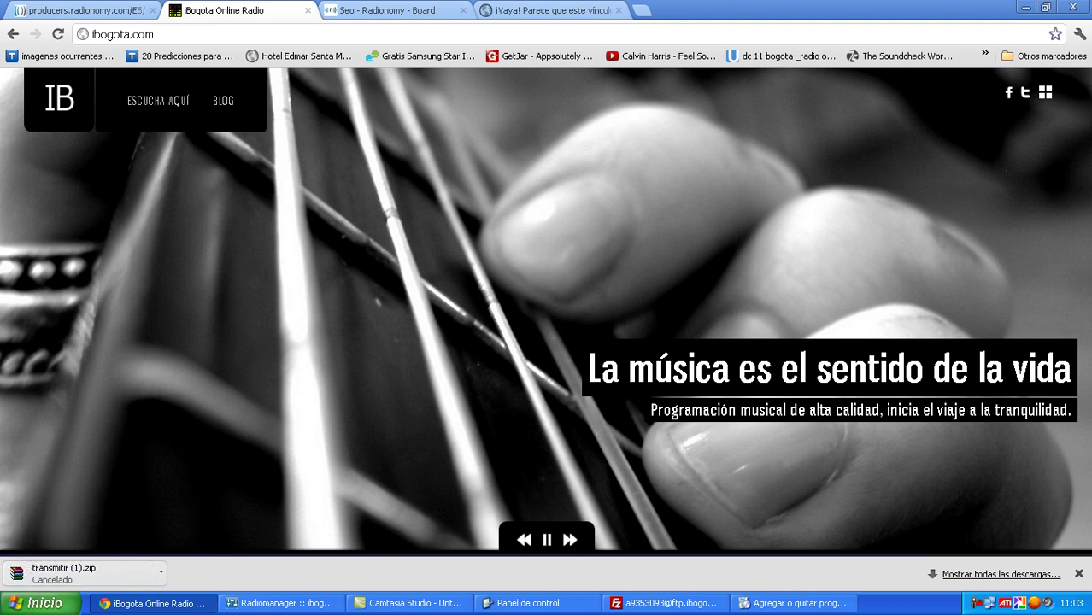
pyautogui.click(1026, 8)
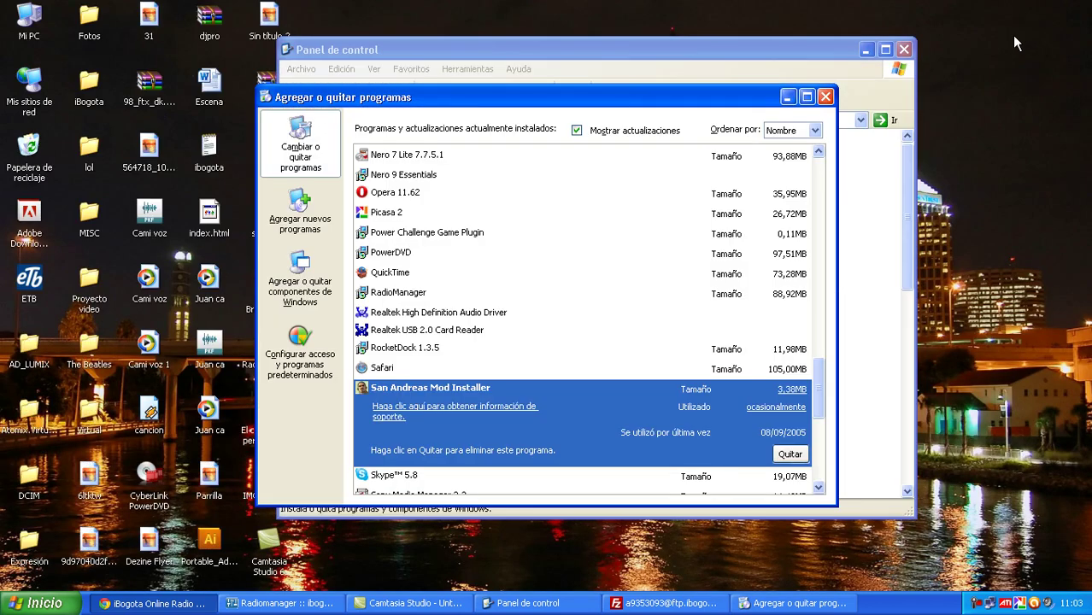
pyautogui.click(784, 109)
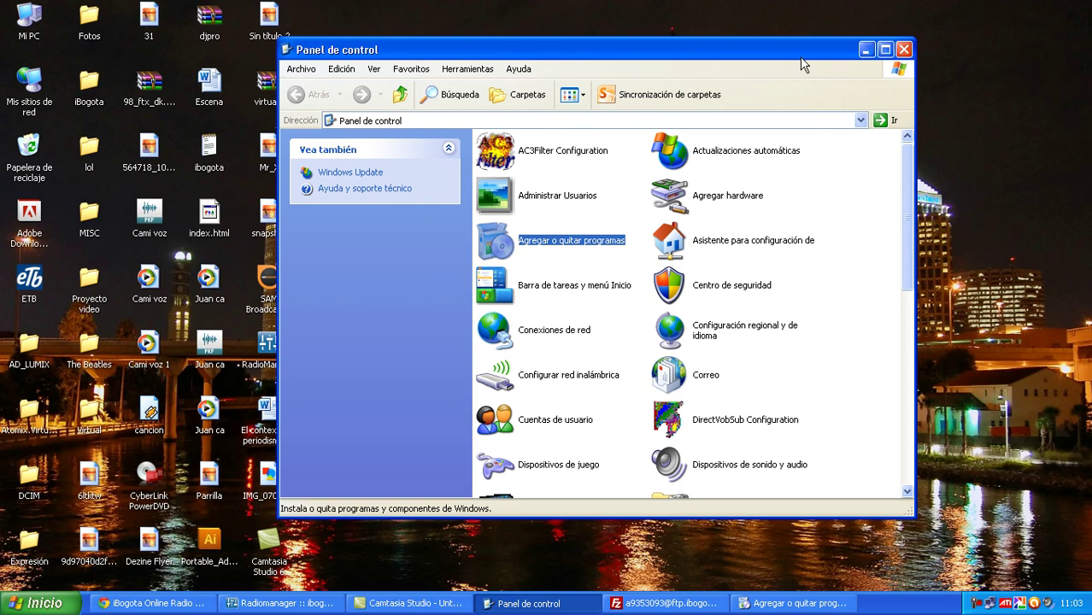
pyautogui.click(866, 51)
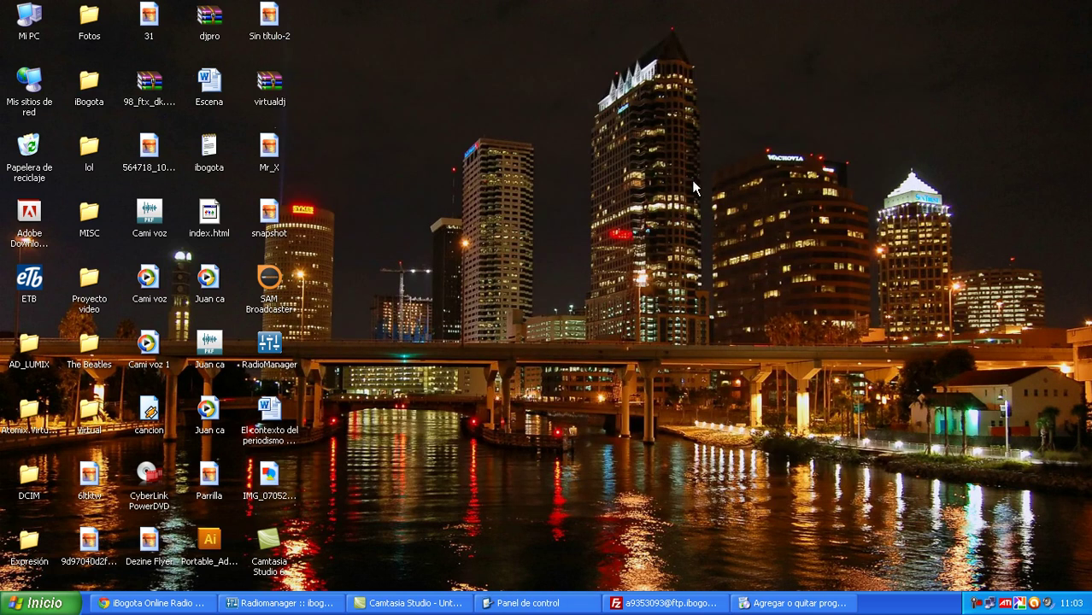
# Step: Open the Downloads folder inside Mis documentos
pyautogui.click(72, 600)
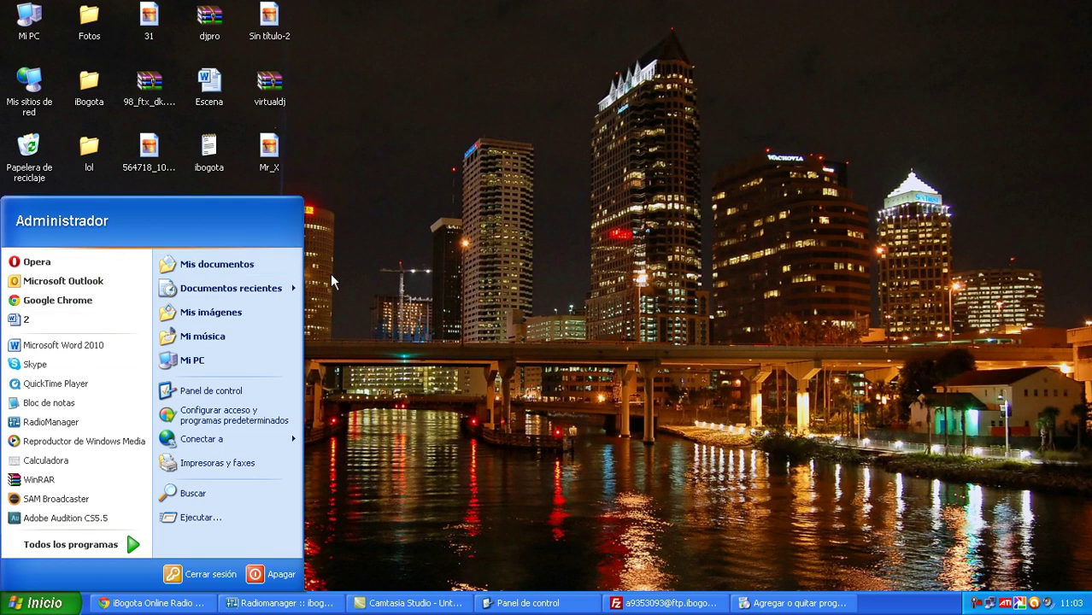
pyautogui.click(253, 261)
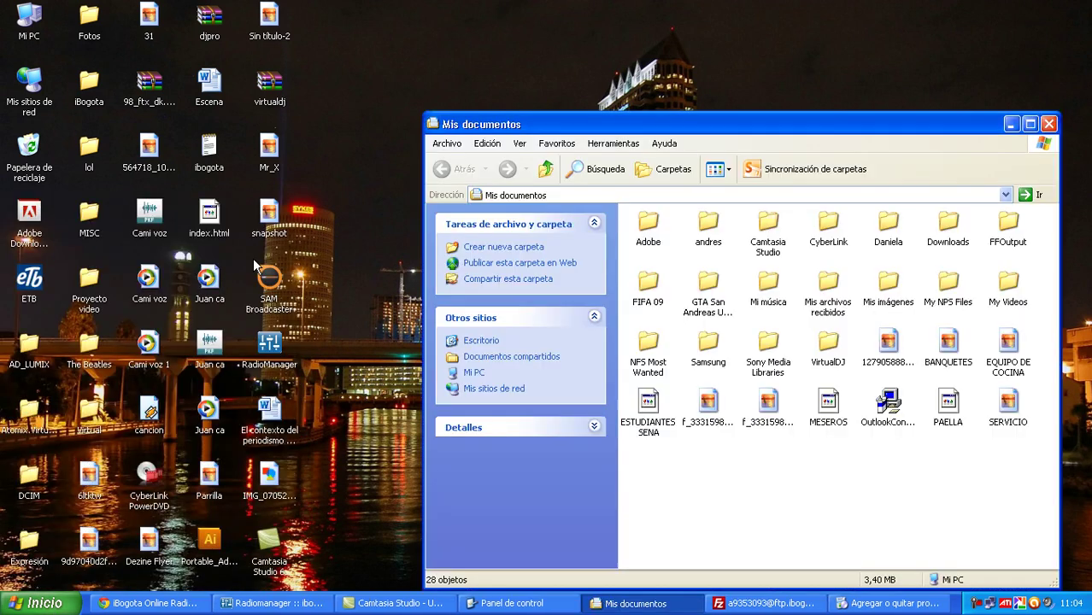
pyautogui.doubleClick(949, 228)
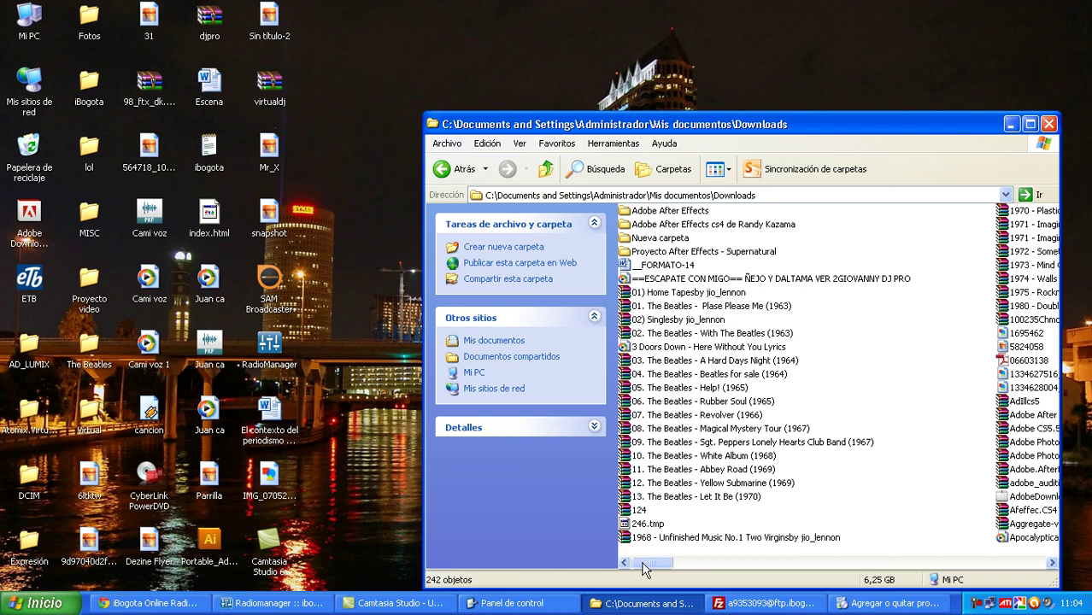
# Step: Find the transmitir archive in the Downloads folder and open it in WinRAR
pyautogui.click(672, 468)
pyautogui.click(732, 562)
pyautogui.click(732, 560)
pyautogui.click(734, 560)
pyautogui.click(765, 560)
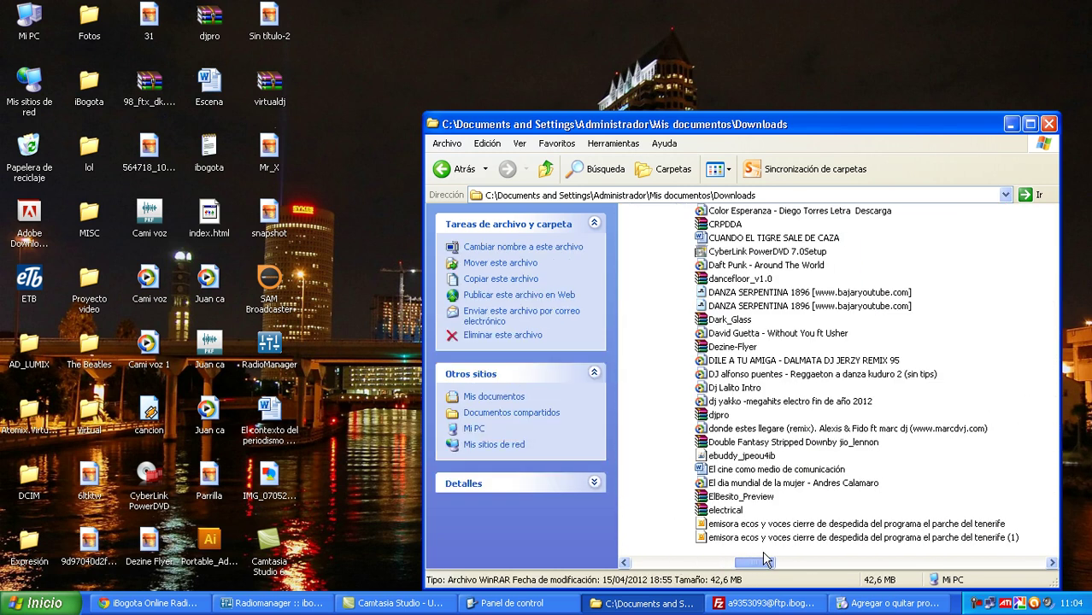
pyautogui.click(765, 559)
pyautogui.click(673, 496)
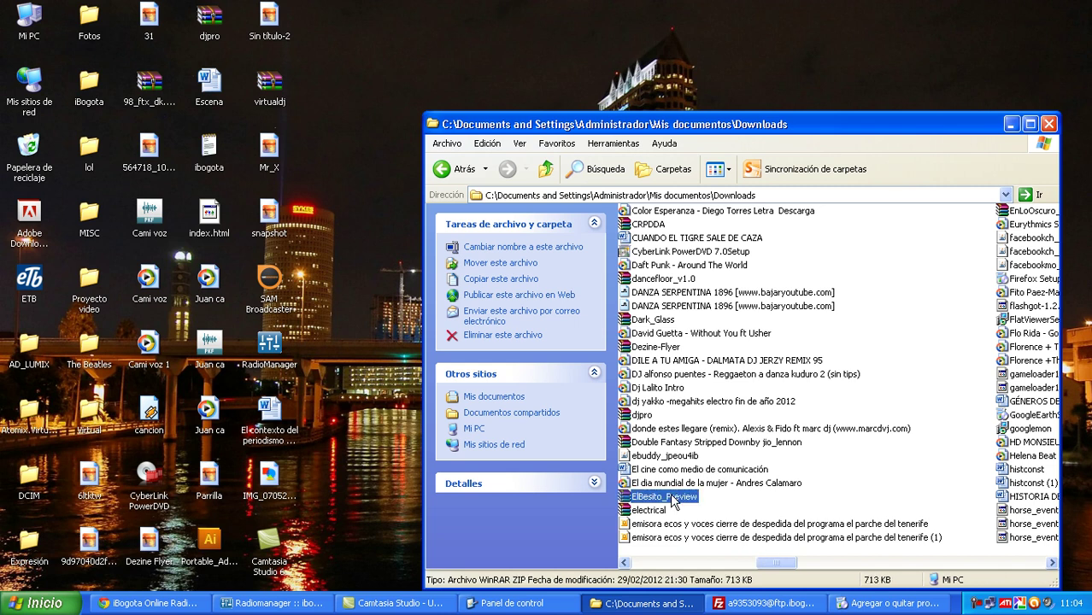
pyautogui.press('t')
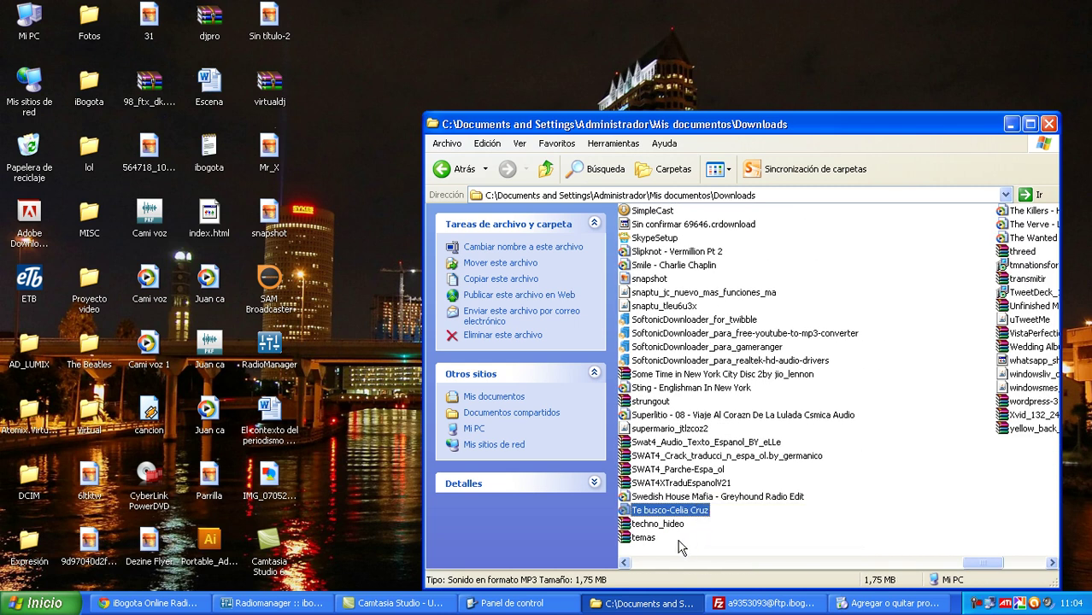
pyautogui.click(1024, 280)
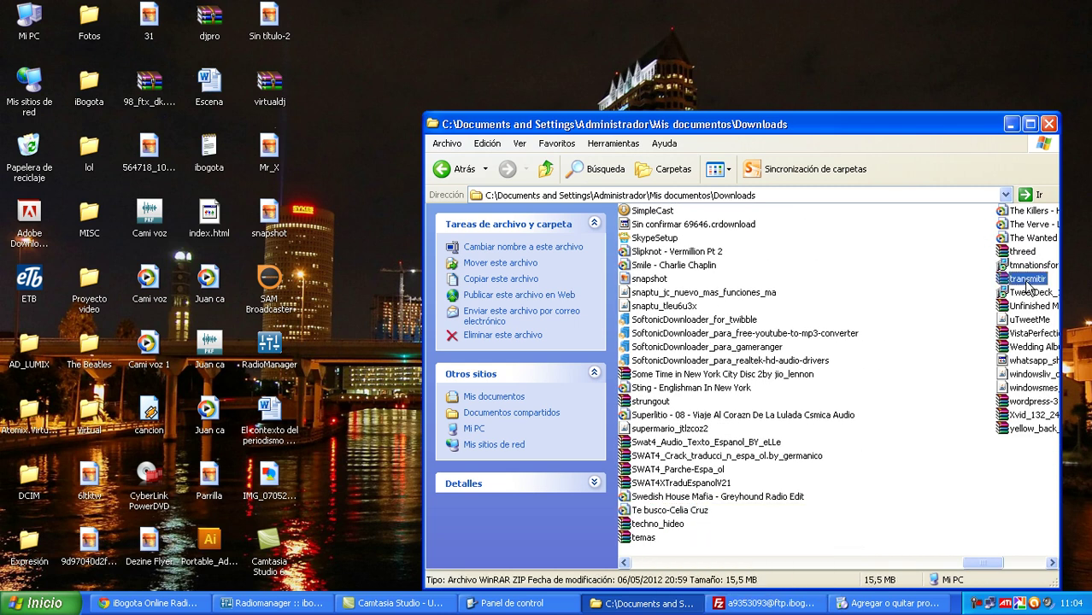
pyautogui.doubleClick(1017, 286)
# Step: Minimise the Downloads window, reposition the transmitir.zip window on the desktop and point out the files it contains
pyautogui.moveTo(607, 96); pyautogui.dragTo(355, 116)
pyautogui.click(998, 125)
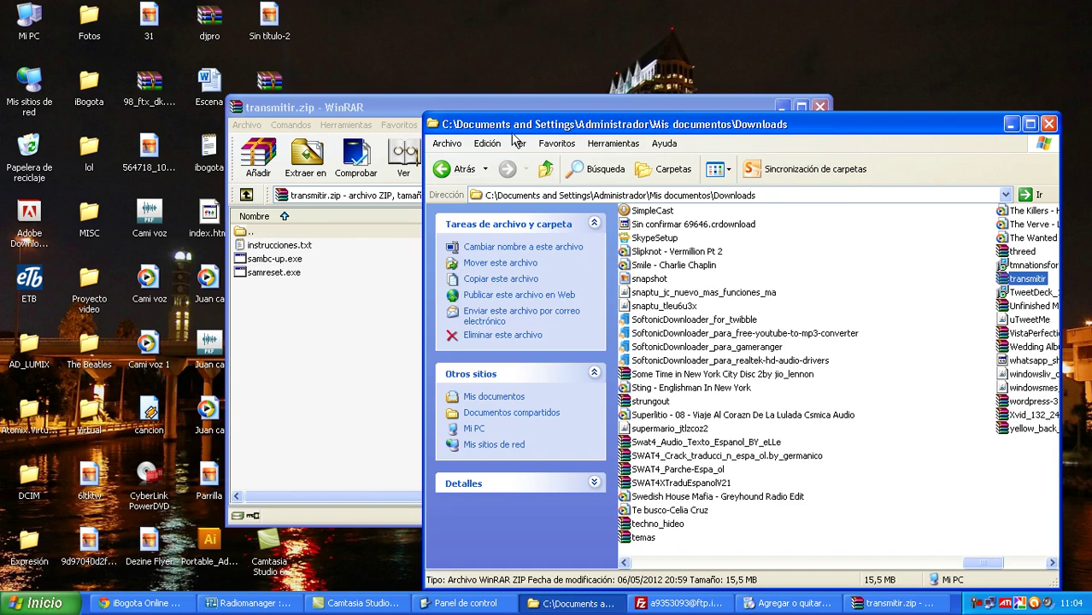
pyautogui.click(1011, 126)
pyautogui.moveTo(405, 108); pyautogui.dragTo(464, 107)
pyautogui.moveTo(416, 304); pyautogui.dragTo(384, 301)
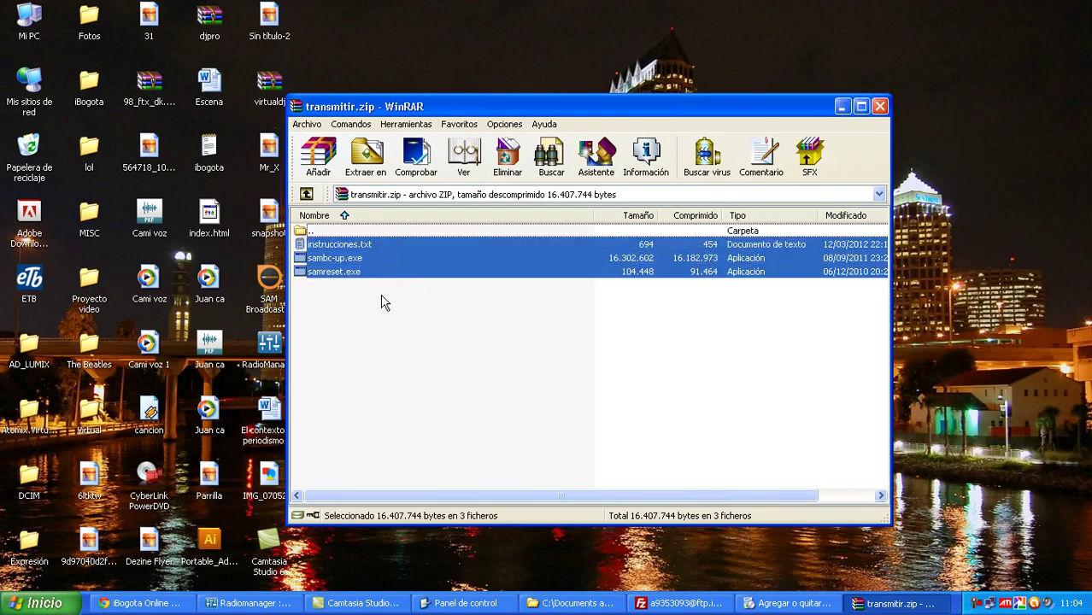
pyautogui.click(349, 275)
pyautogui.hotkey('ctrl', 'a')
pyautogui.click(355, 303)
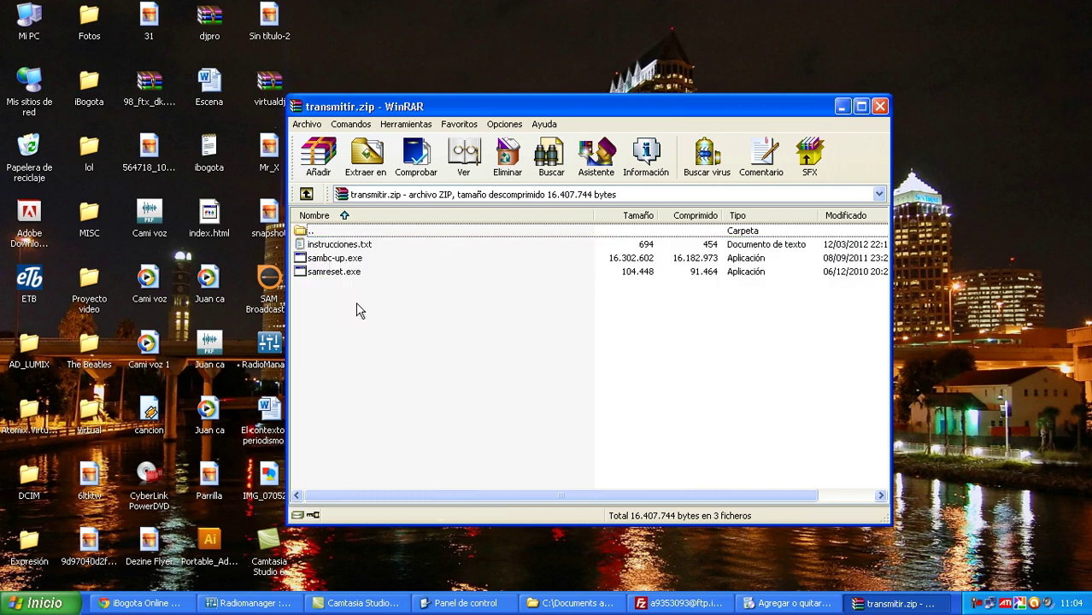
# Step: Open instrucciones.txt from the archive, highlight the serial key in it and close the file
pyautogui.doubleClick(357, 245)
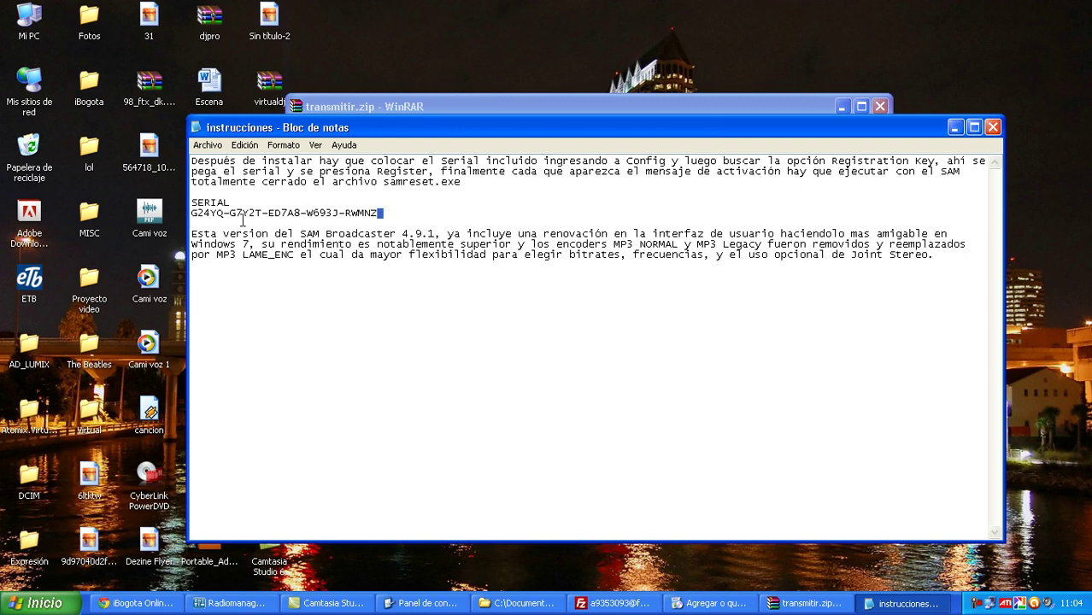
pyautogui.moveTo(379, 213); pyautogui.dragTo(191, 213)
pyautogui.click(524, 253)
pyautogui.click(993, 128)
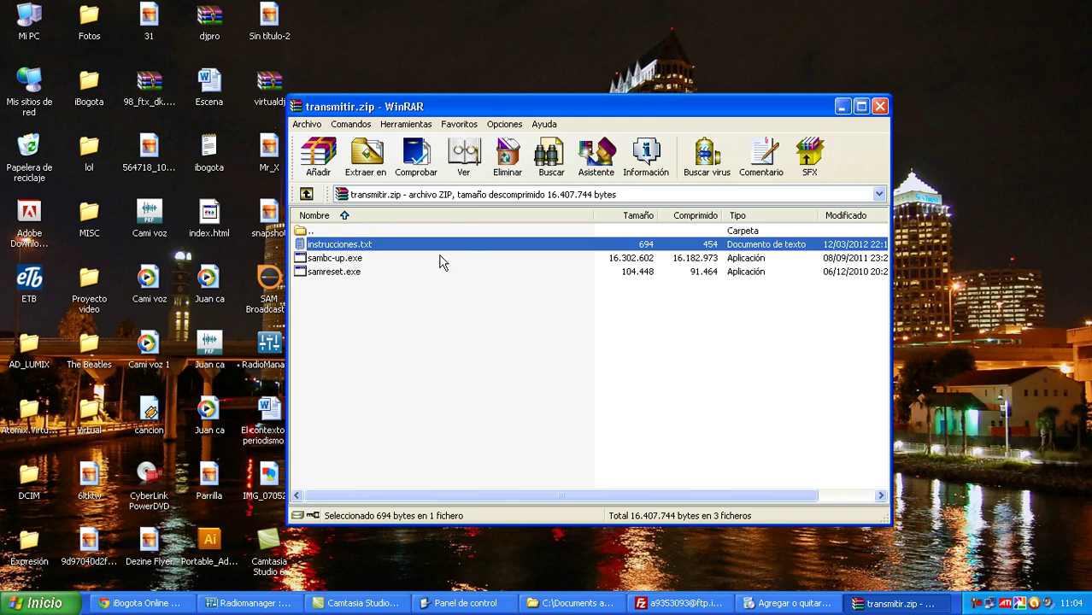
# Step: Run sambc-up.exe from the archive and advance the setup to the install location, keeping SAM Core Files and Shortcuts selected
pyautogui.click(327, 259)
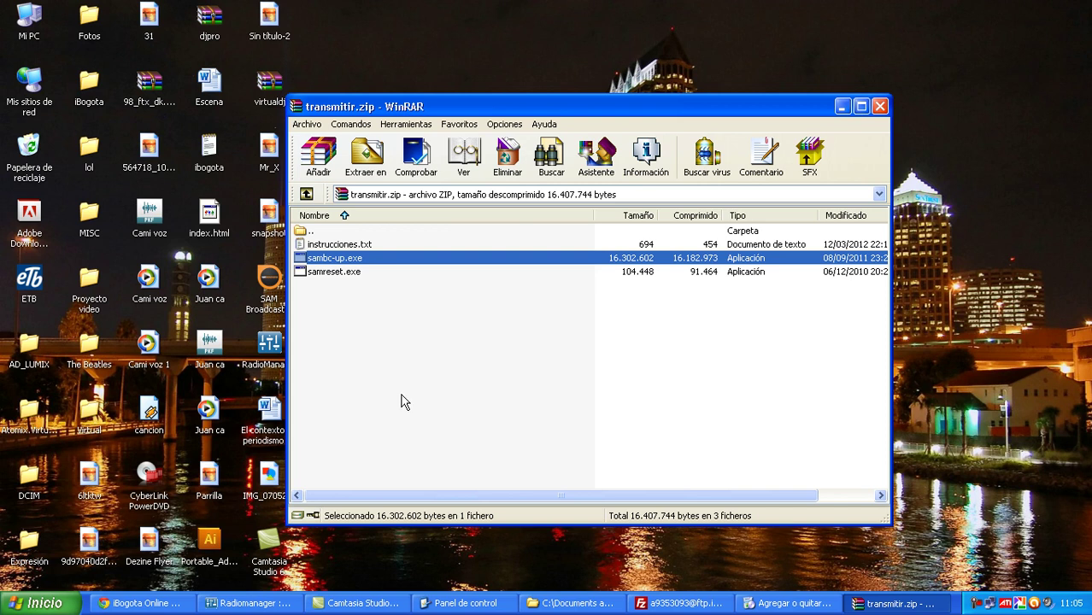
pyautogui.doubleClick(326, 259)
pyautogui.moveTo(484, 147)
pyautogui.mouseDown()
pyautogui.moveTo(494, 184)
pyautogui.moveTo(494, 165)
pyautogui.mouseUp()
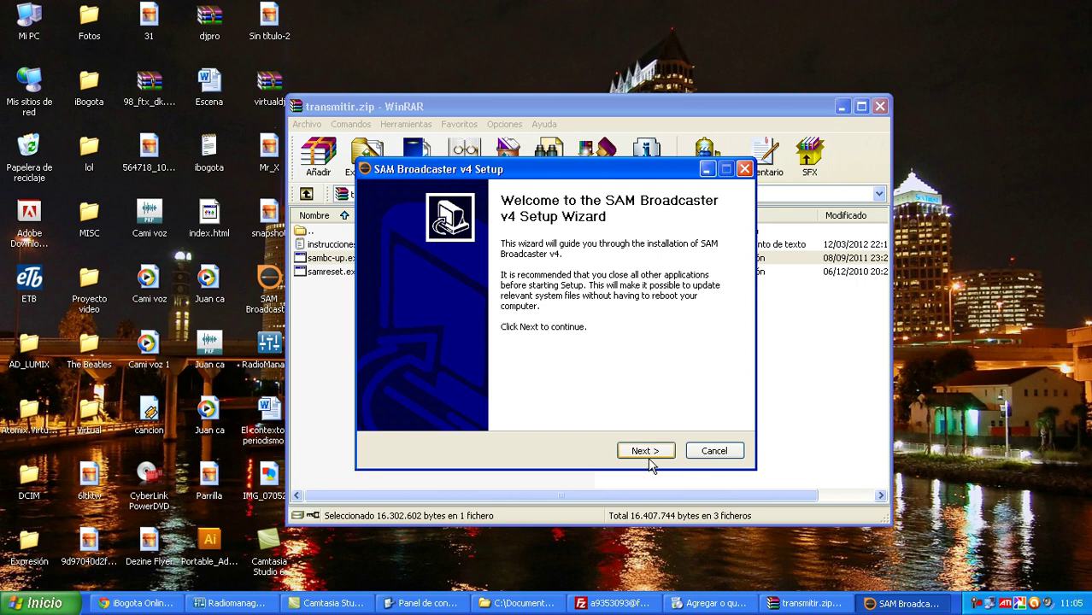
pyautogui.click(646, 453)
pyautogui.click(646, 453)
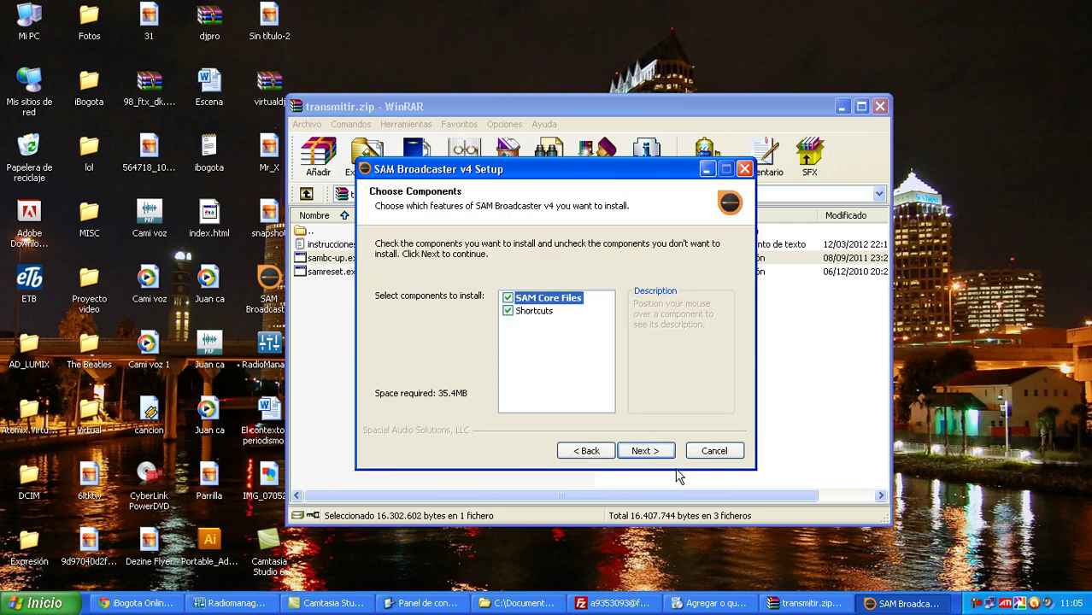
pyautogui.click(650, 451)
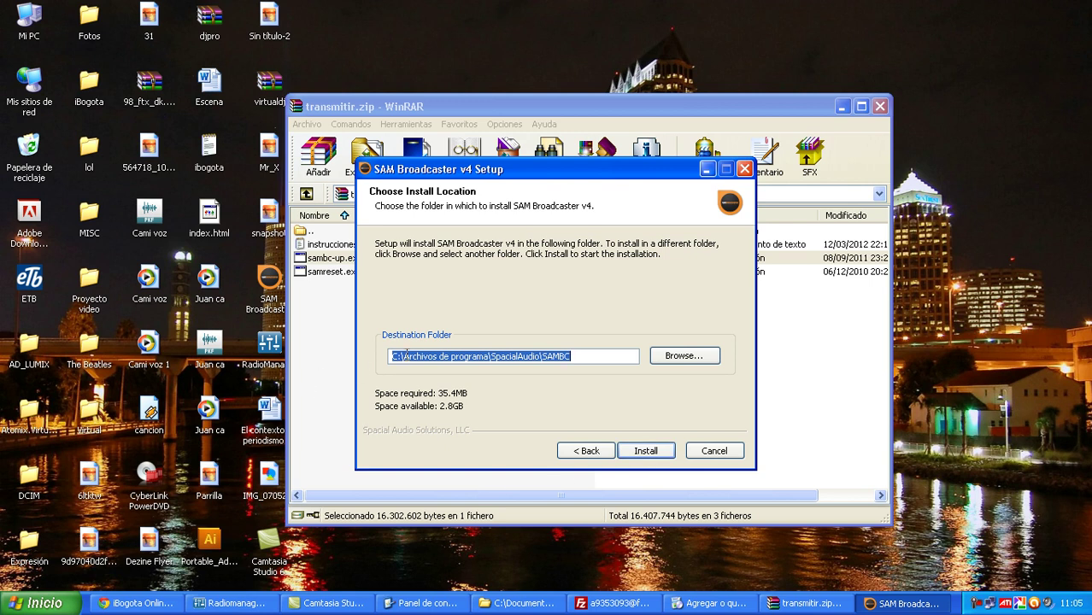
# Step: Keep the destination folder C:\Archivos de programa\SpacialAudio\SAMBC and install SAM Broadcaster v4 there
pyautogui.click(709, 359)
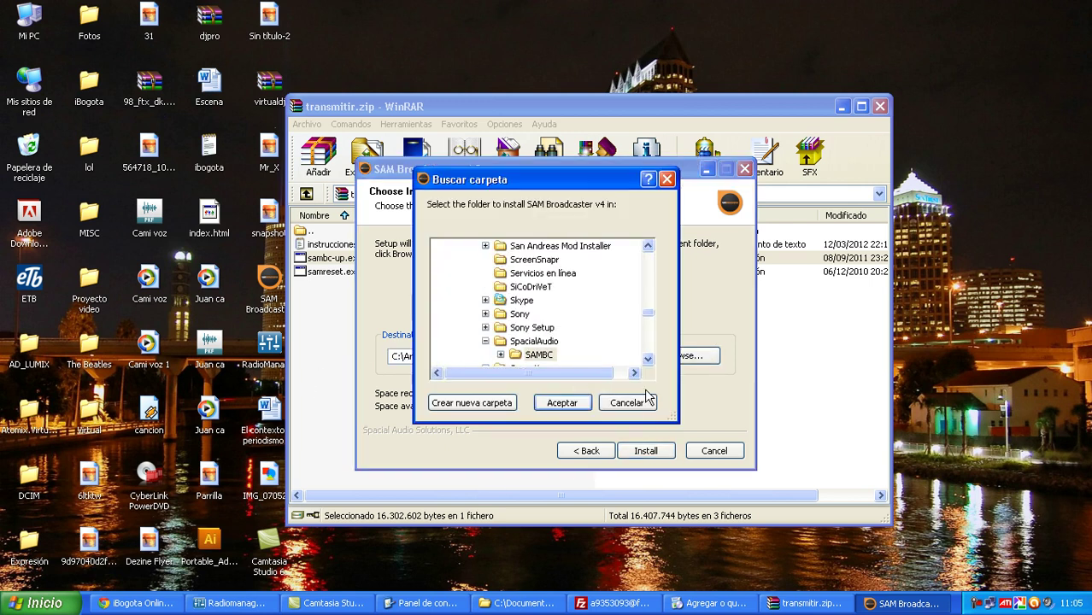
pyautogui.click(626, 403)
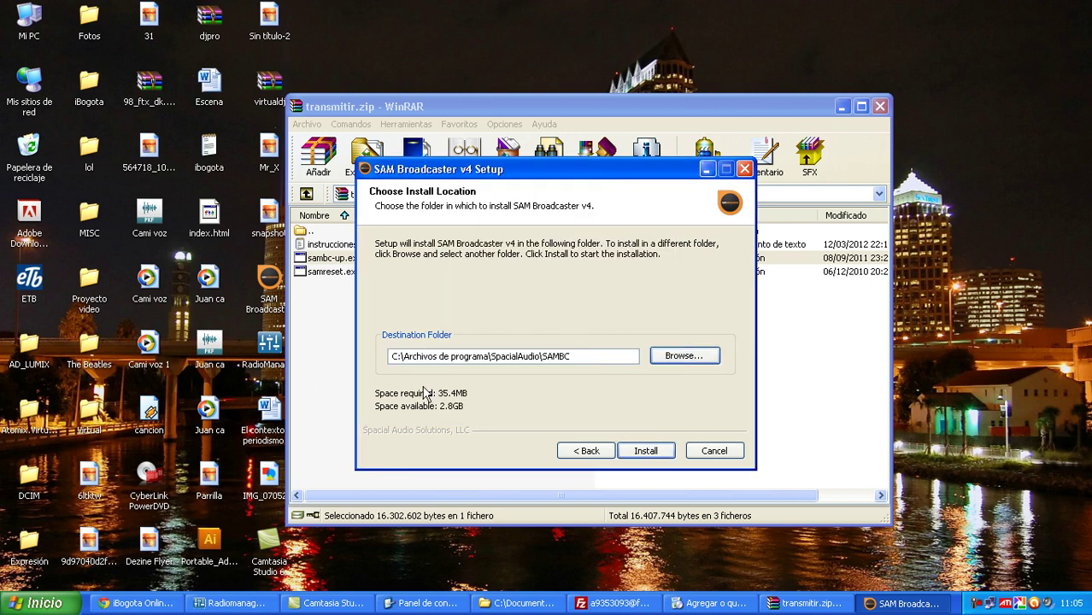
pyautogui.click(641, 455)
pyautogui.click(642, 452)
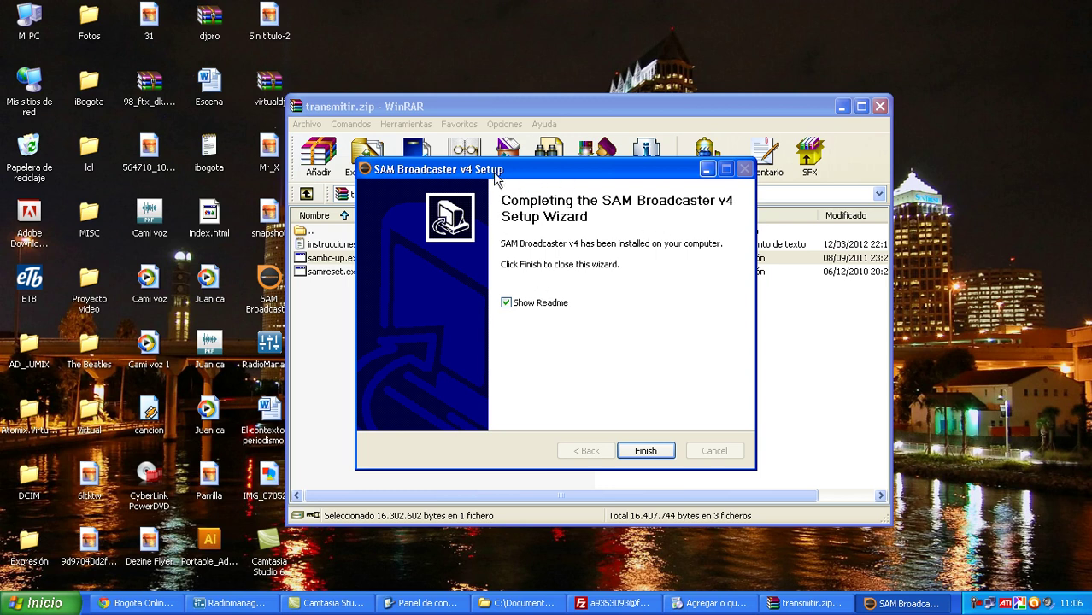
# Step: Turn off Show Readme and finish the SAM Broadcaster v4 setup wizard
pyautogui.moveTo(495, 175); pyautogui.dragTo(491, 106)
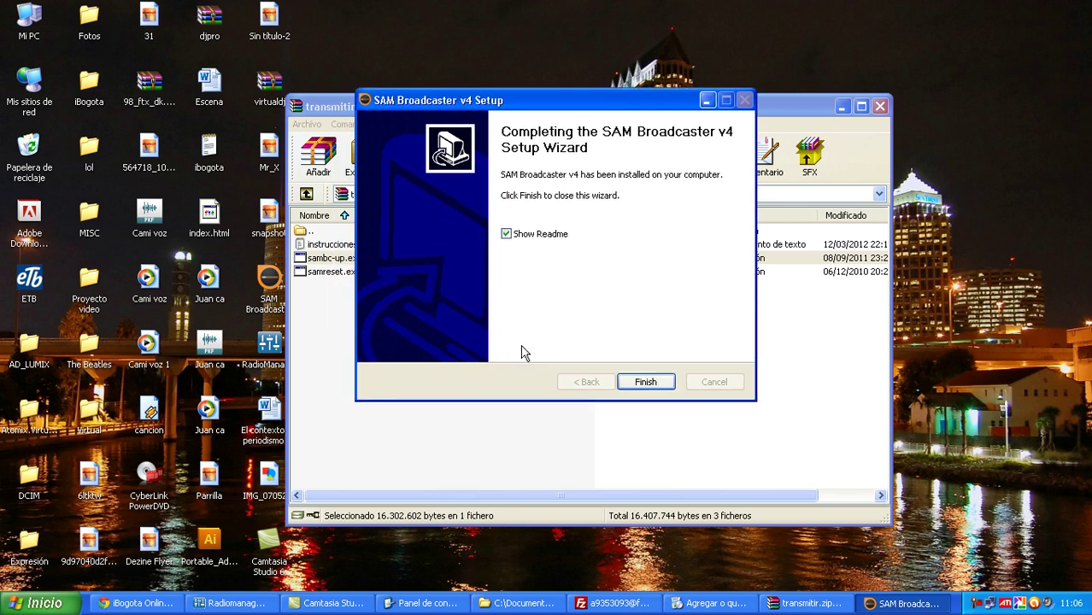
pyautogui.click(506, 233)
pyautogui.click(667, 384)
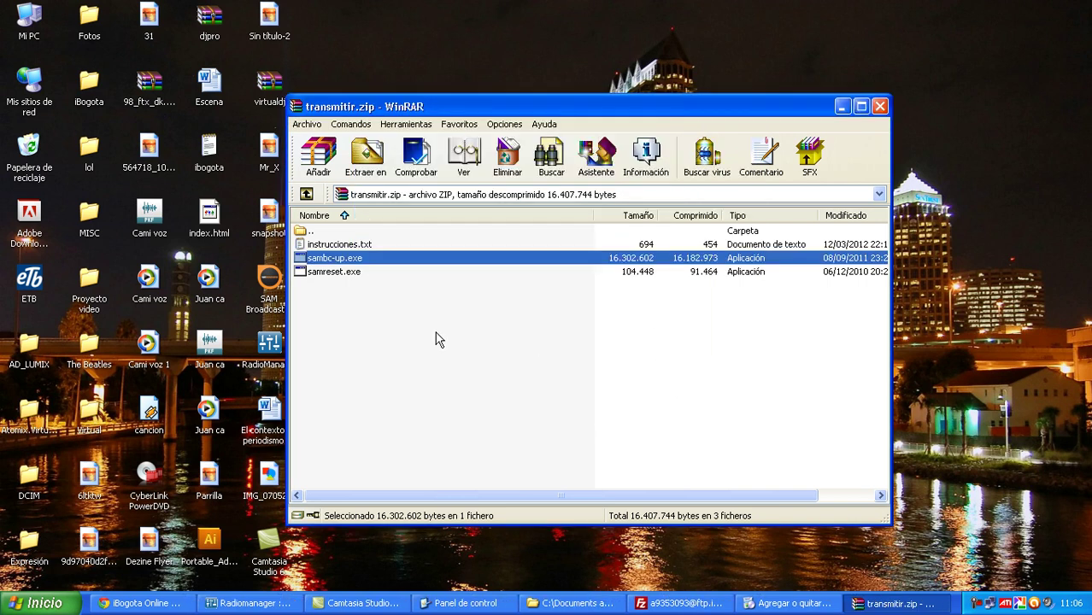
# Step: Move the archive window clear of the desktop icons and run samreset.exe from transmitir.zip
pyautogui.moveTo(427, 113); pyautogui.dragTo(510, 101)
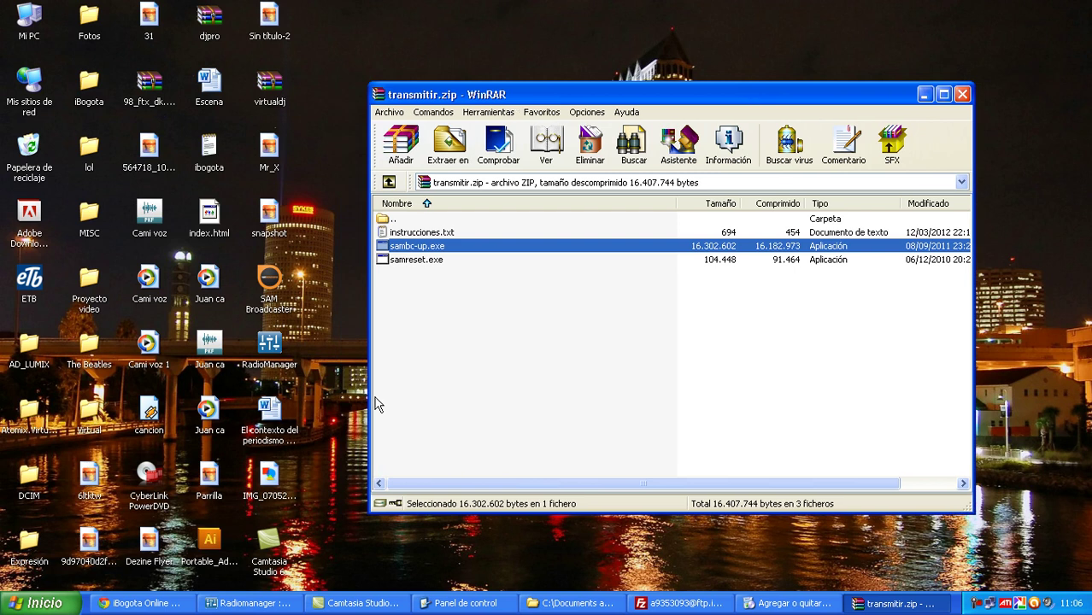
pyautogui.click(479, 344)
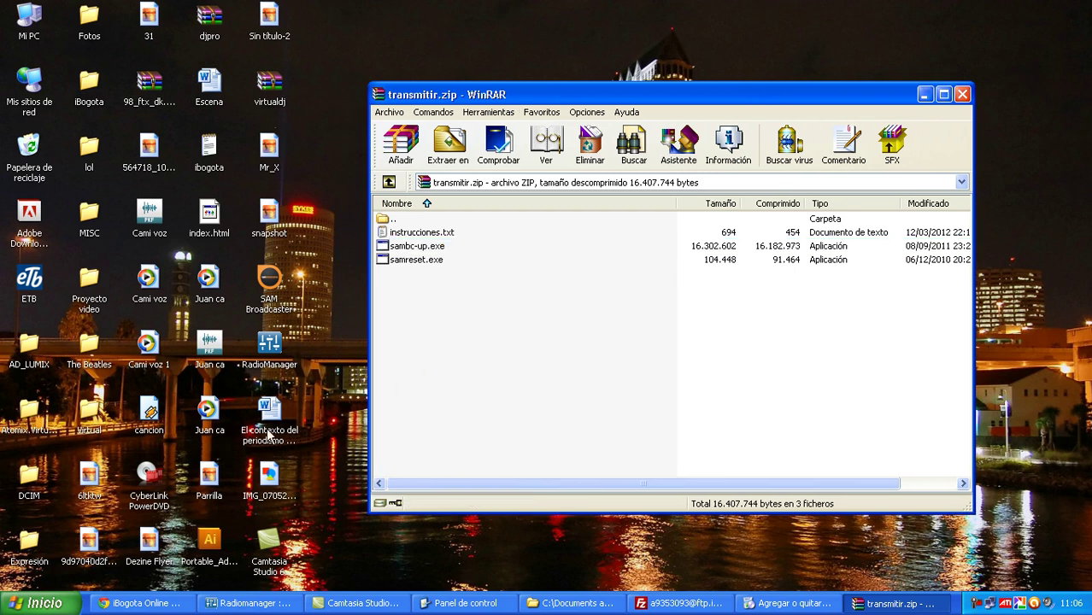
pyautogui.click(427, 265)
pyautogui.doubleClick(416, 260)
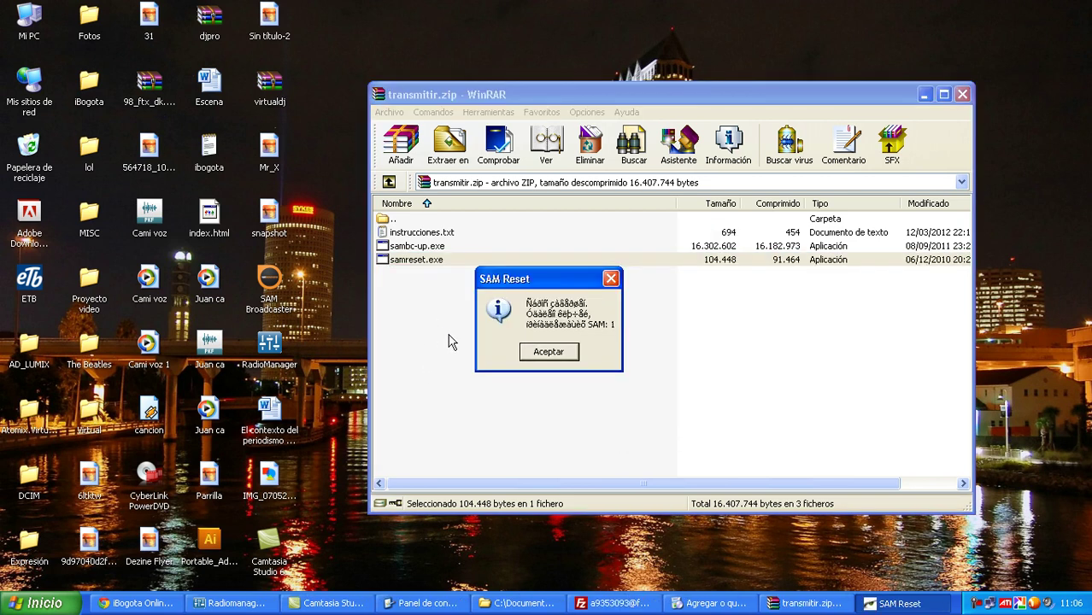
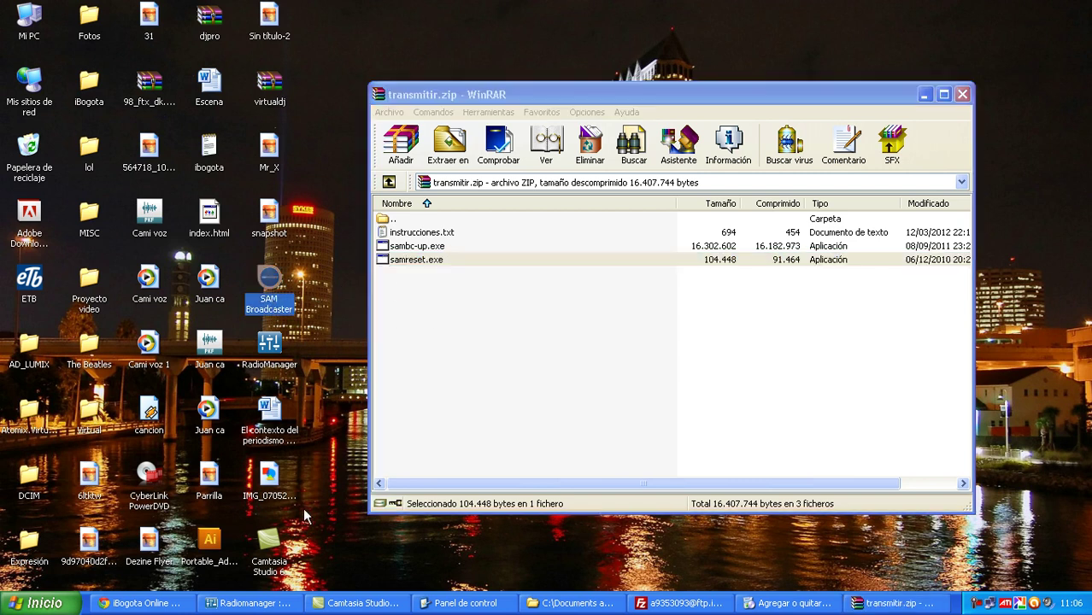
# Step: Minimise the archive window, launch SAM Broadcaster from the desktop and continue past its setup welcome page
pyautogui.click(924, 94)
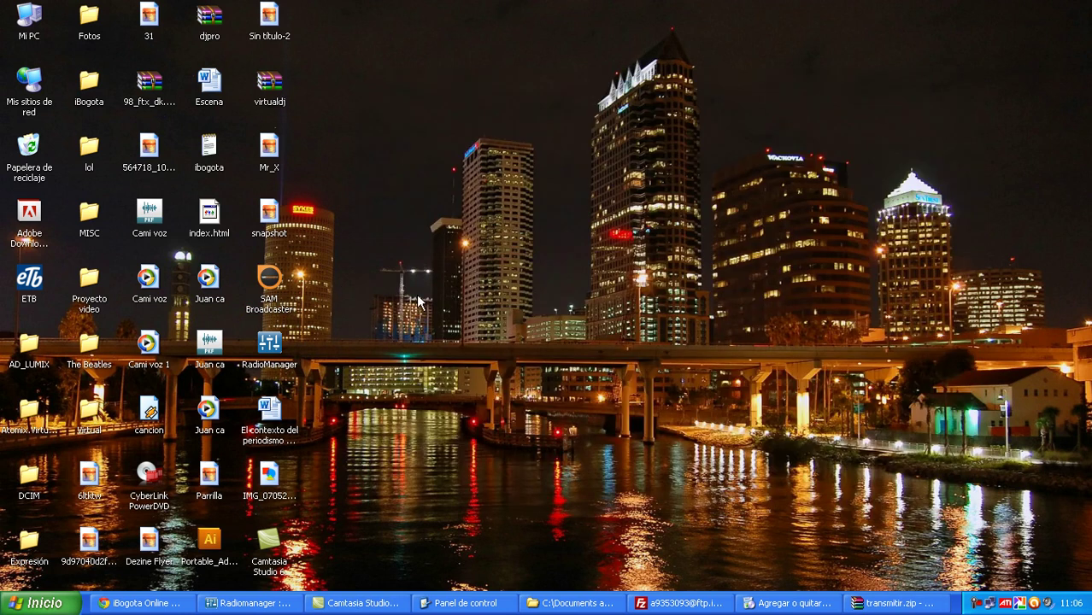
pyautogui.click(280, 287)
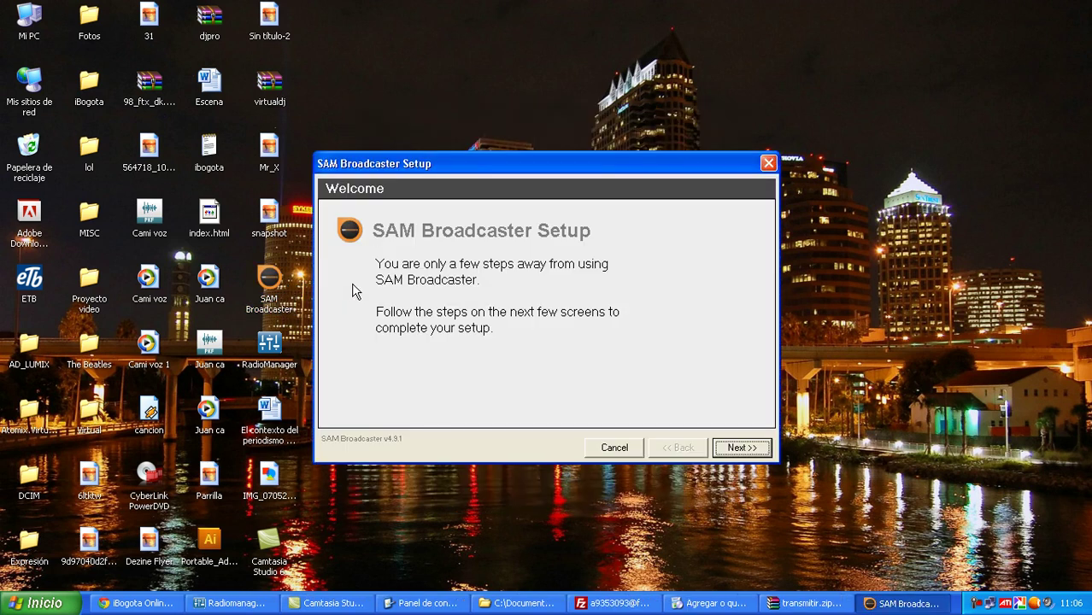
pyautogui.moveTo(462, 161)
pyautogui.mouseDown()
pyautogui.moveTo(532, 147)
pyautogui.moveTo(510, 126)
pyautogui.moveTo(480, 156)
pyautogui.mouseUp()
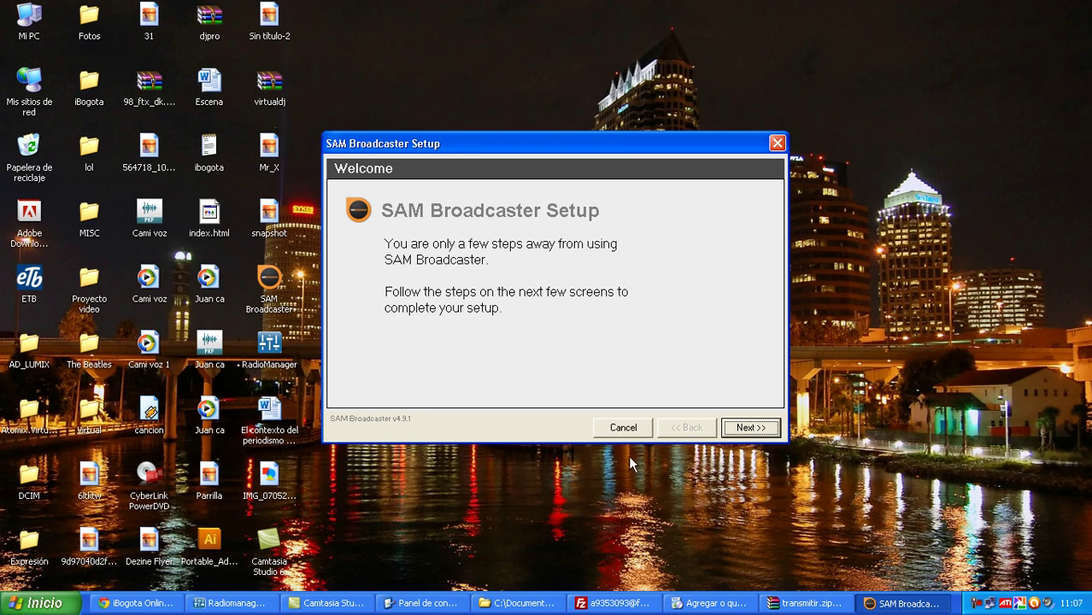
pyautogui.click(744, 427)
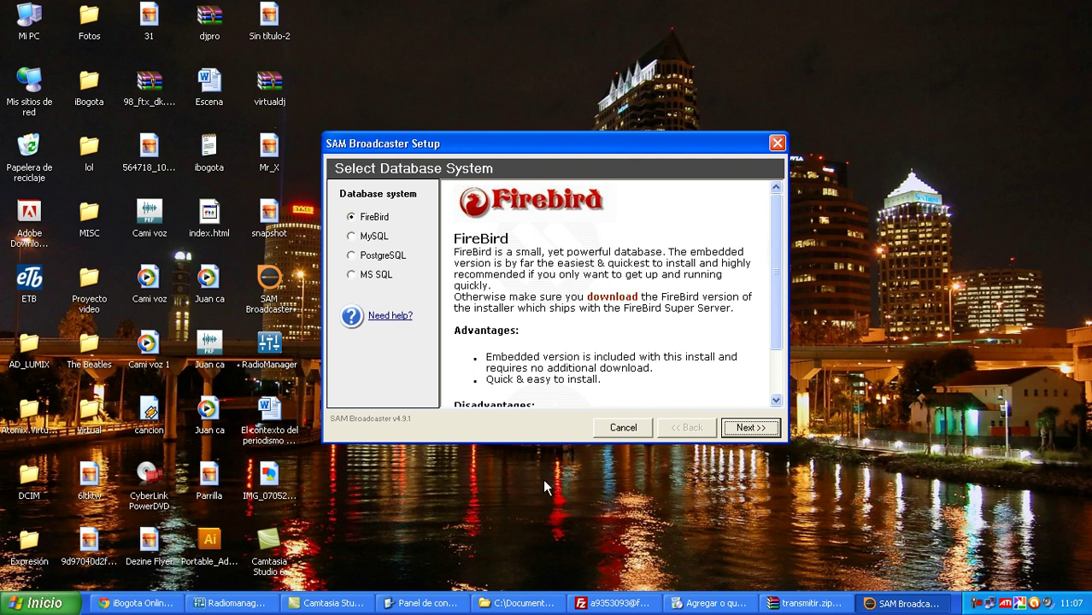
# Step: Choose FireBird as the database system and review its description
pyautogui.click(351, 215)
pyautogui.scroll(-3, 782, 272)
pyautogui.scroll(1, 778, 318)
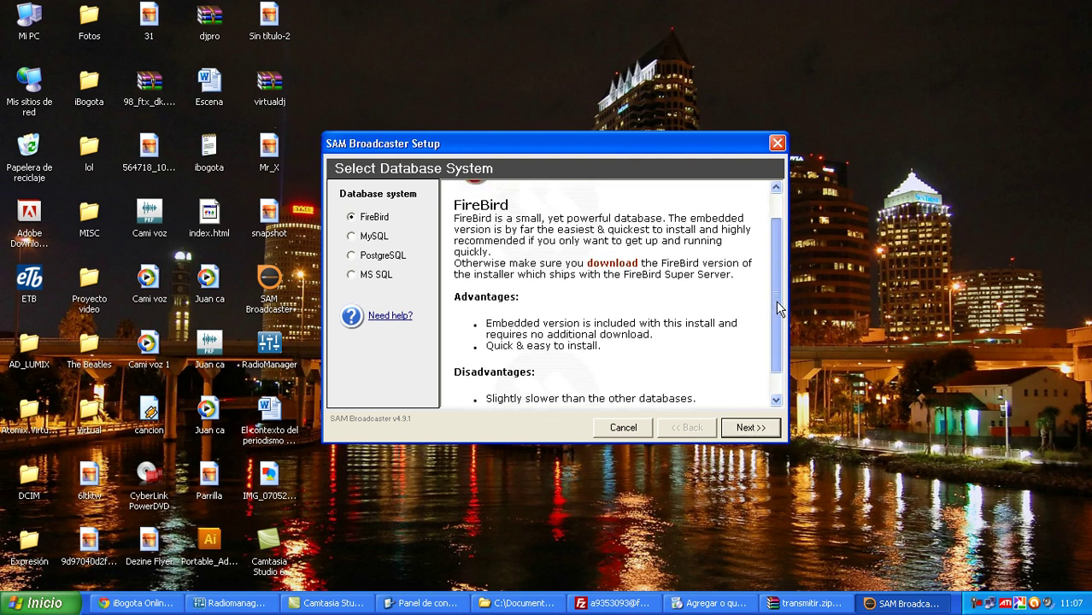
pyautogui.scroll(2, 780, 309)
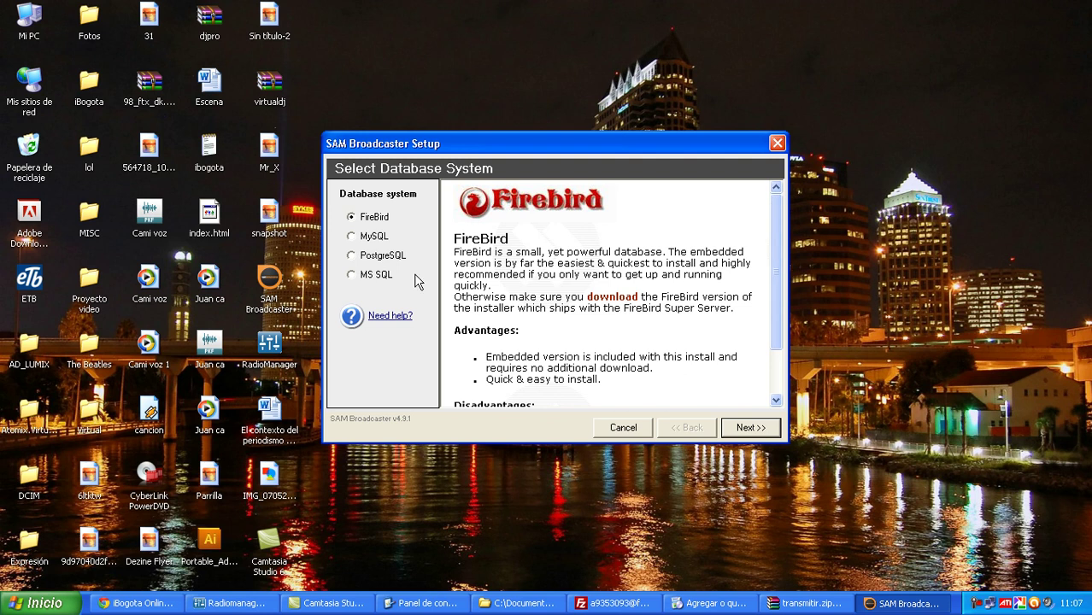
# Step: Examine the descriptions of the MySQL, PostgreSQL and MS SQL database systems and return the selection to FireBird
pyautogui.click(352, 238)
pyautogui.click(352, 255)
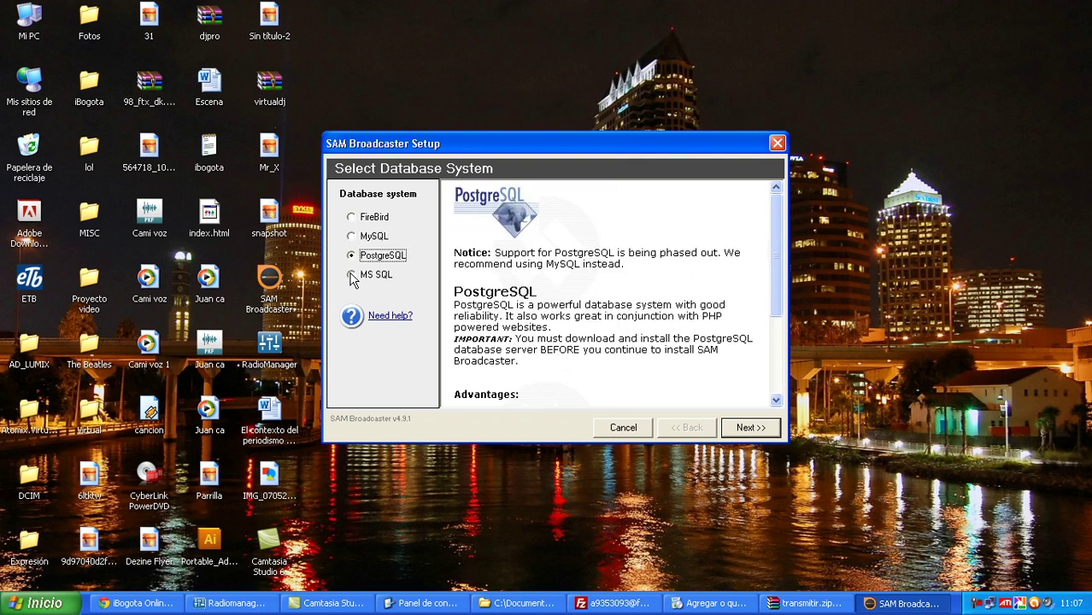
pyautogui.click(352, 275)
pyautogui.click(351, 256)
pyautogui.click(352, 239)
pyautogui.click(352, 218)
pyautogui.click(352, 236)
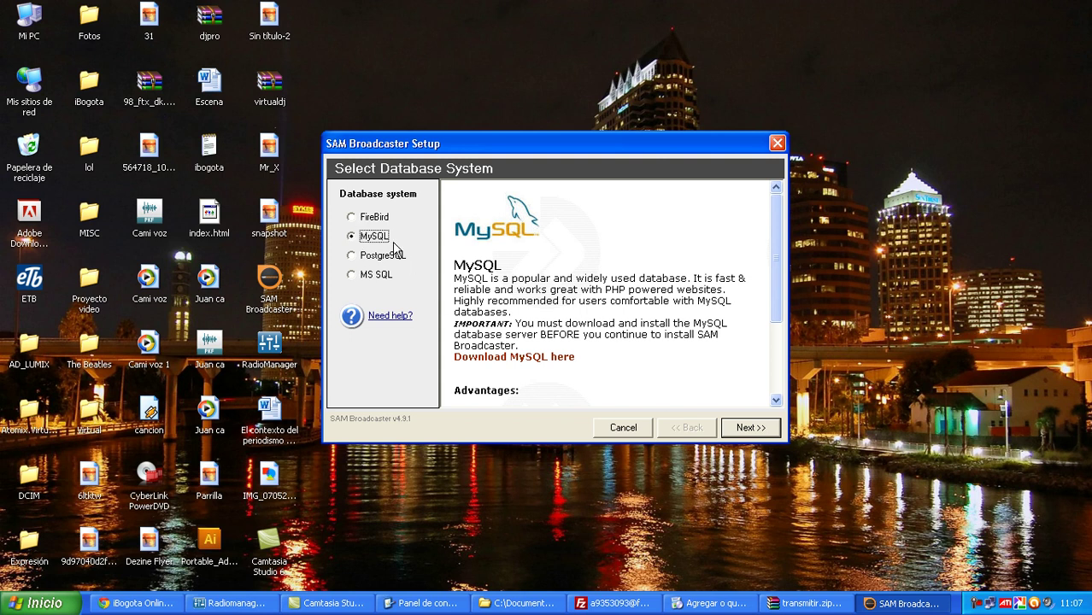
pyautogui.click(353, 219)
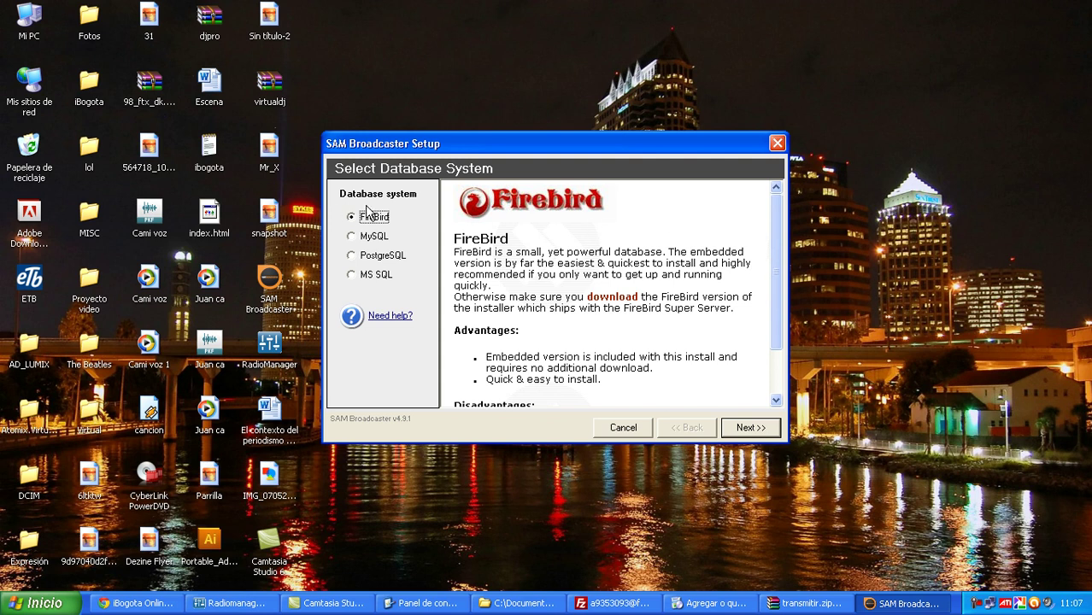
# Step: Continue with FireBird, specify custom connection settings with the preset Local server access and login details, and proceed
pyautogui.click(760, 436)
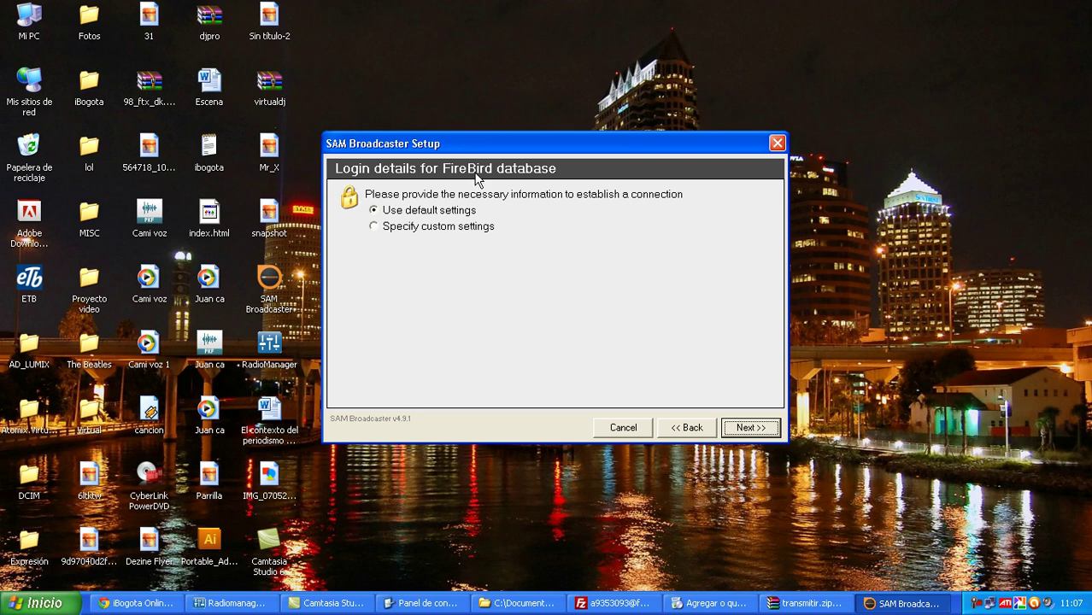
pyautogui.moveTo(460, 143); pyautogui.dragTo(536, 163)
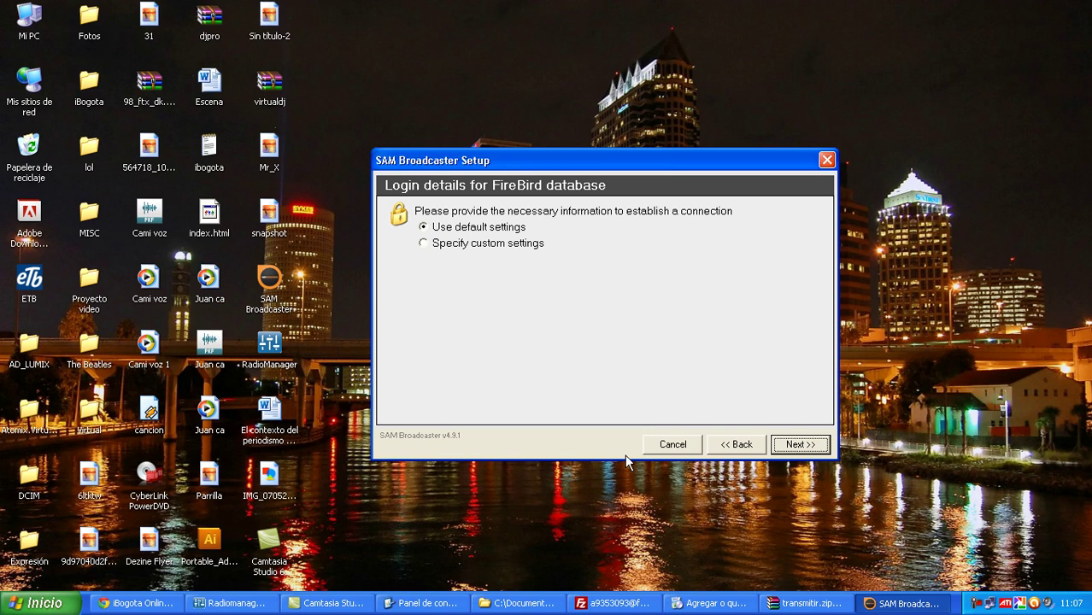
pyautogui.click(425, 245)
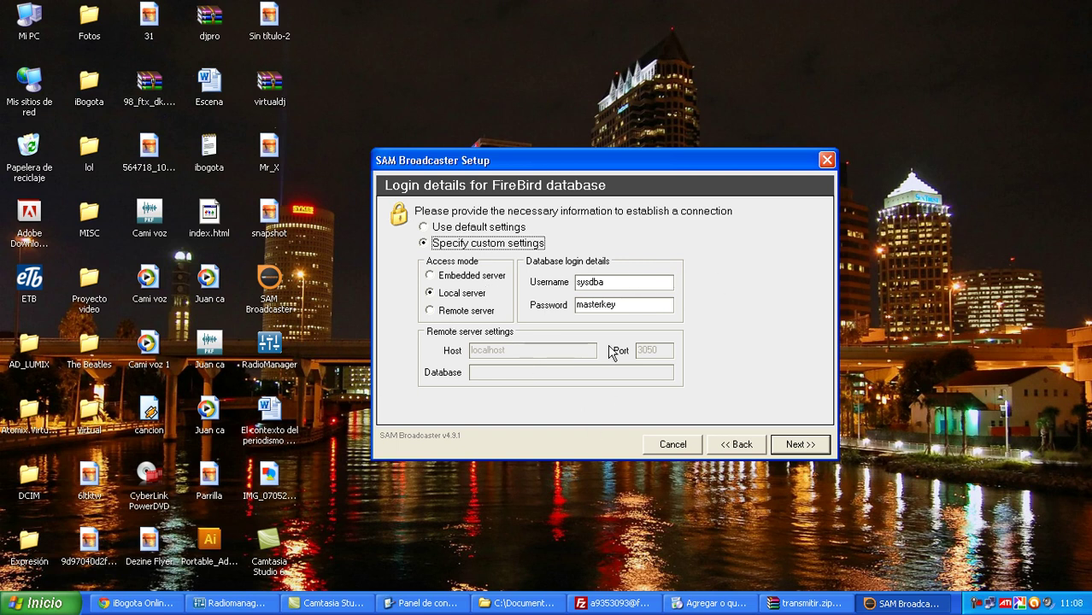
pyautogui.doubleClick(606, 282)
pyautogui.doubleClick(646, 305)
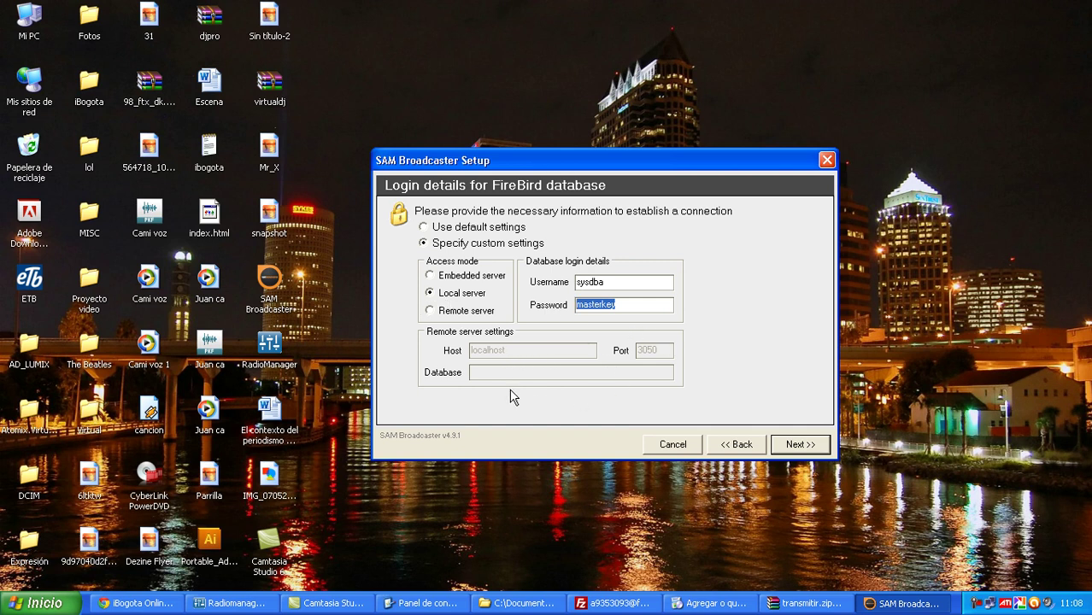
pyautogui.click(812, 453)
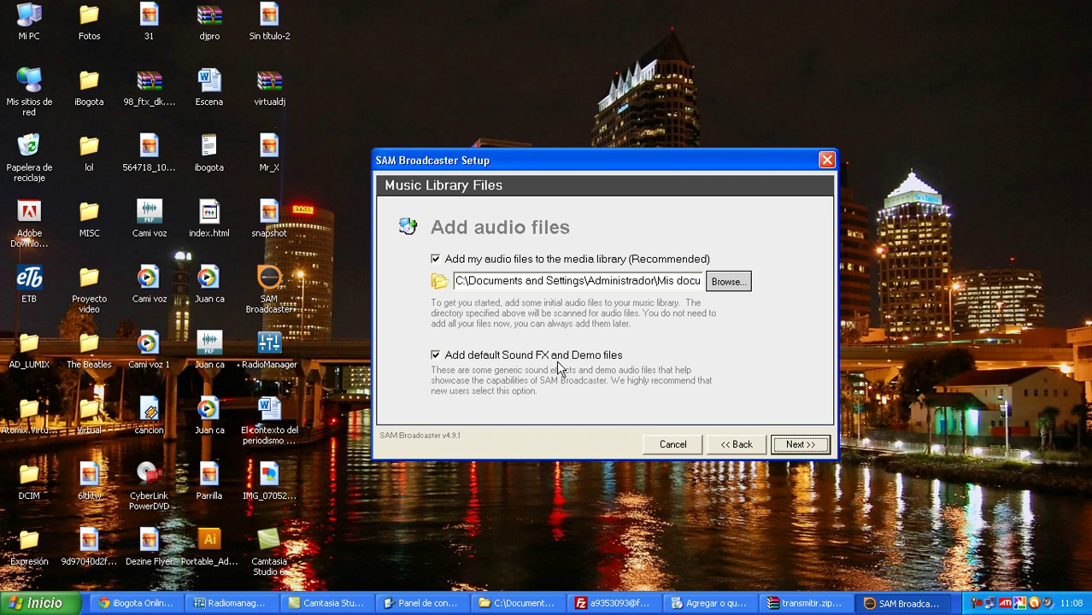
# Step: Accept the default music library options and continue with the primary sound driver (Controlador primario) for both playback and recording
pyautogui.click(797, 446)
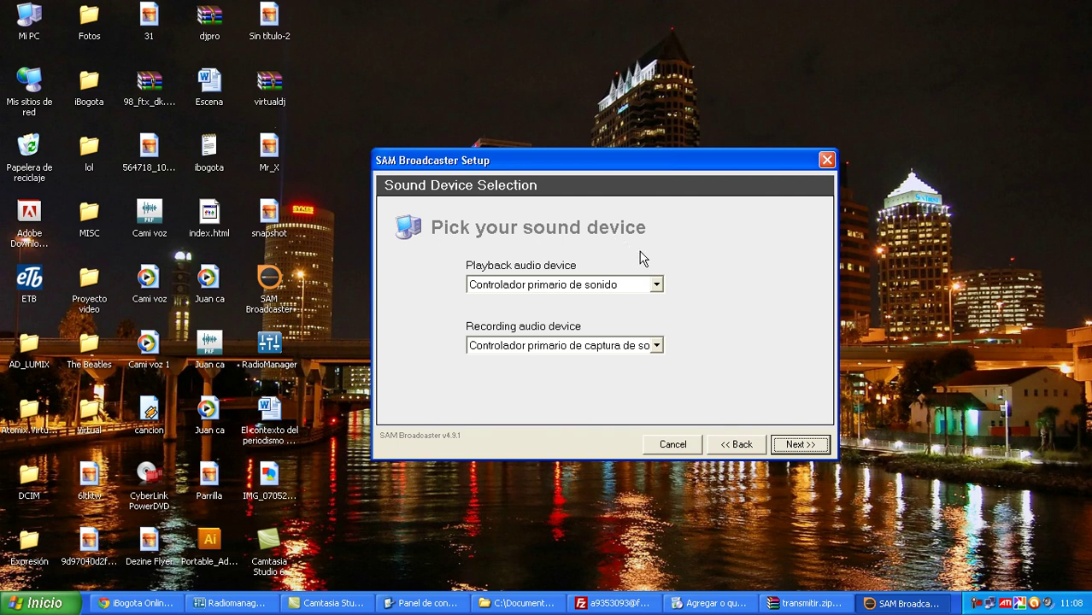
pyautogui.click(657, 284)
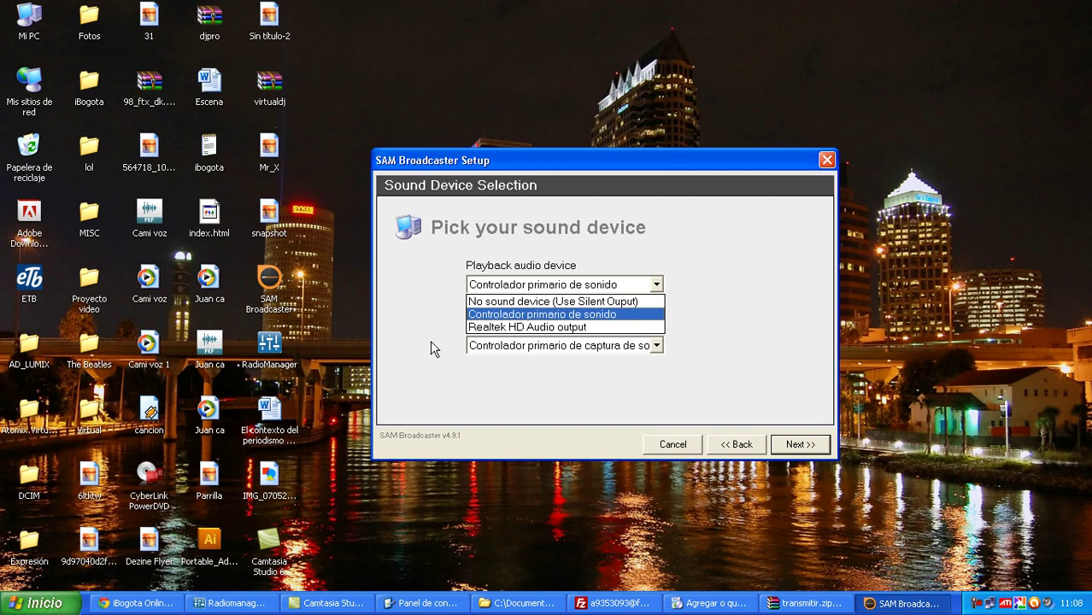
pyautogui.click(547, 395)
pyautogui.click(564, 345)
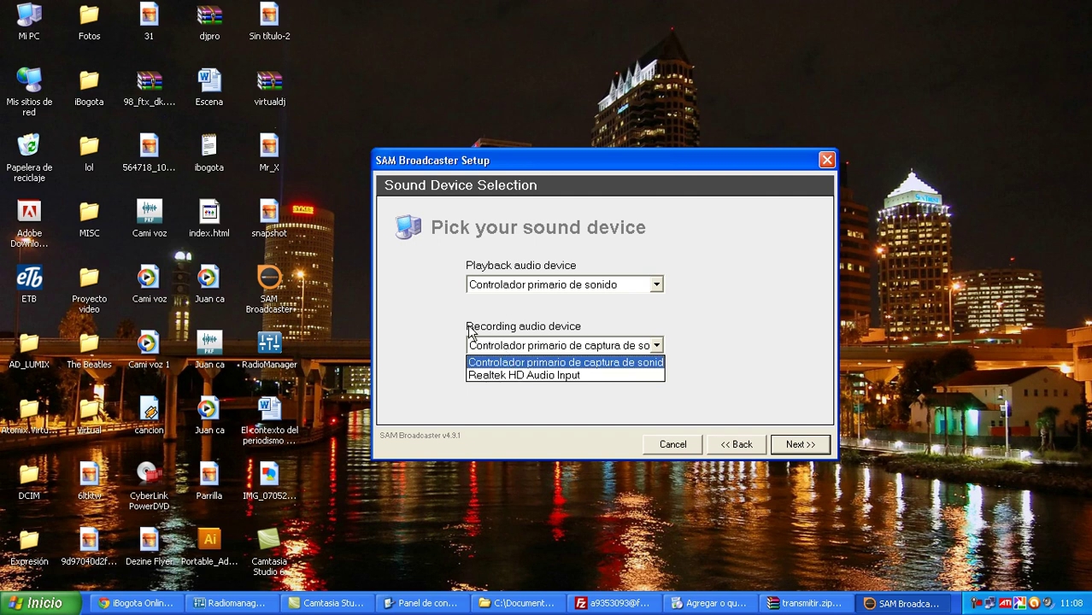
pyautogui.click(523, 364)
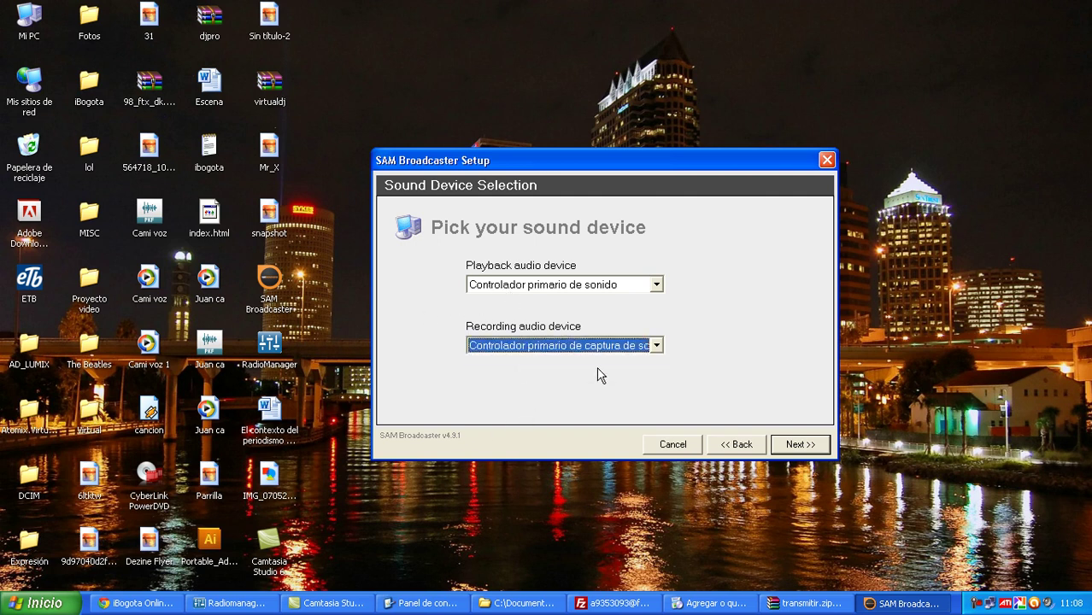
pyautogui.click(657, 347)
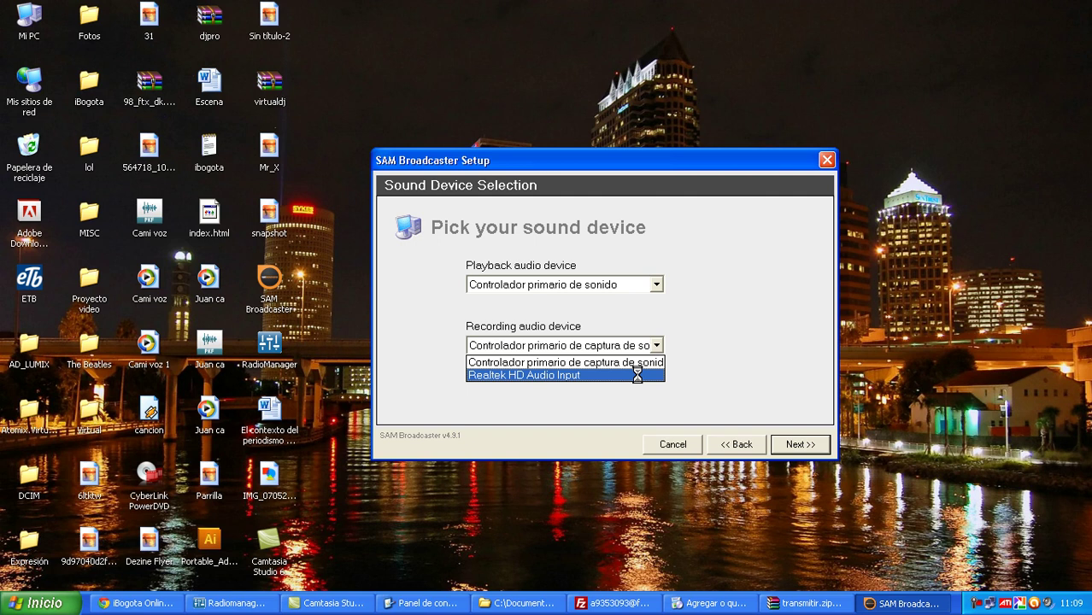
pyautogui.click(637, 362)
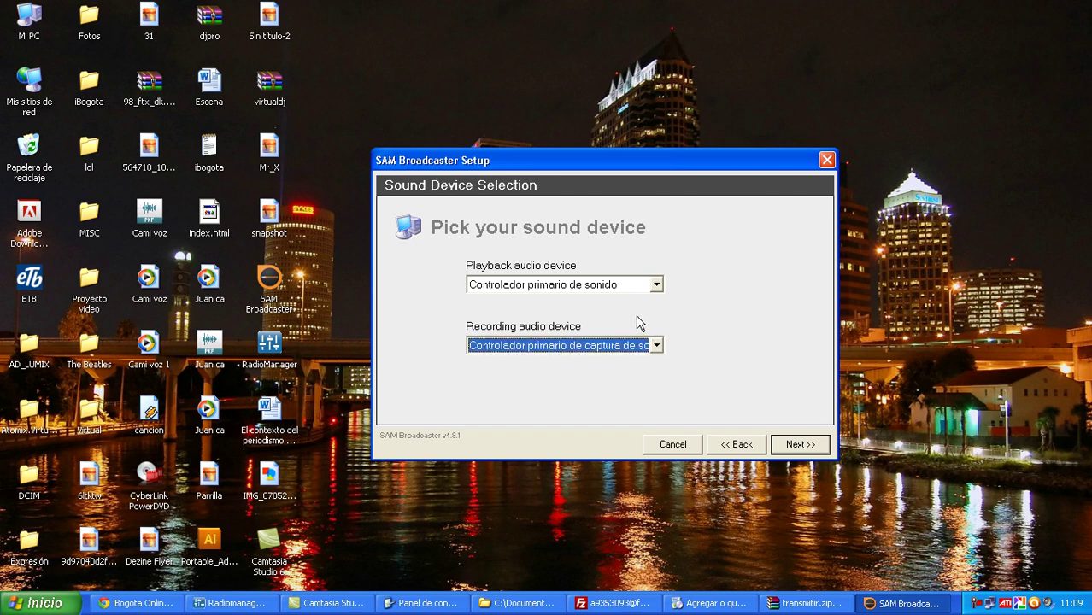
pyautogui.click(800, 444)
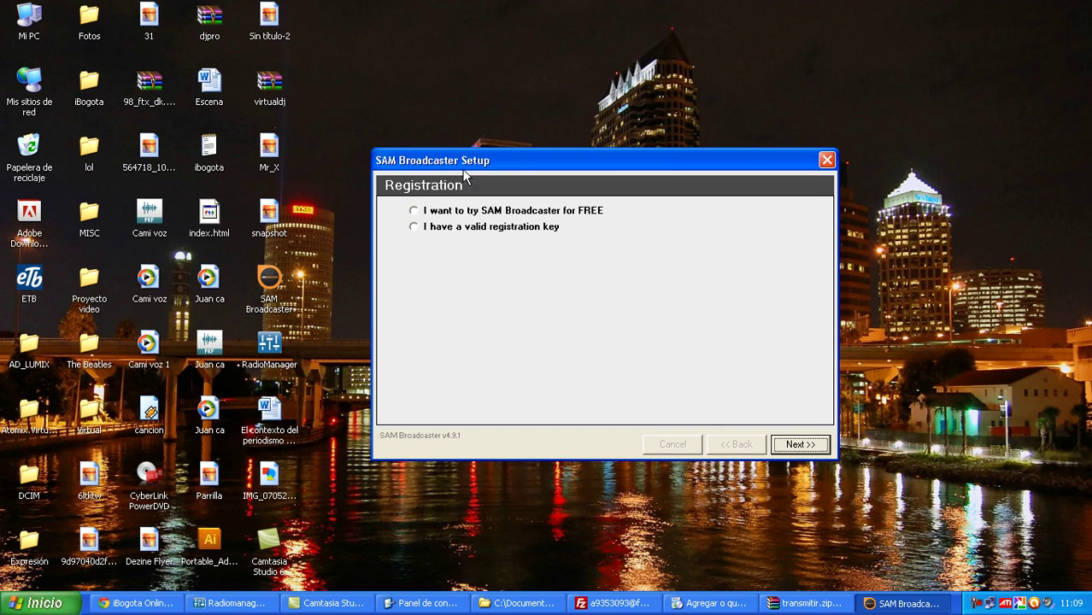
# Step: Choose registration with a valid key and copy the serial from instrucciones.txt in transmitir.zip
pyautogui.moveTo(464, 165); pyautogui.dragTo(457, 160)
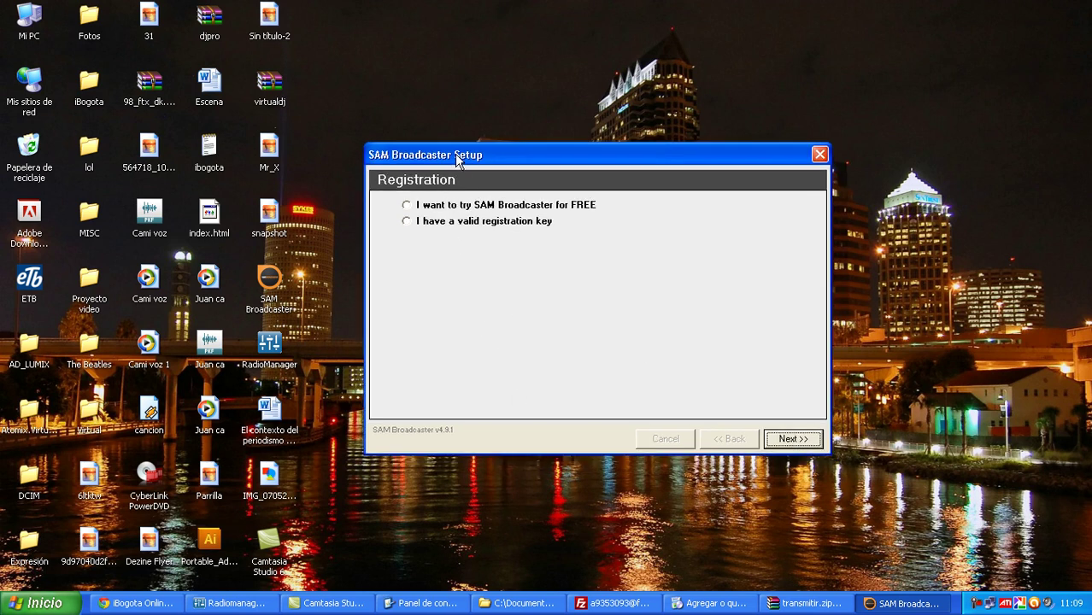
pyautogui.click(411, 222)
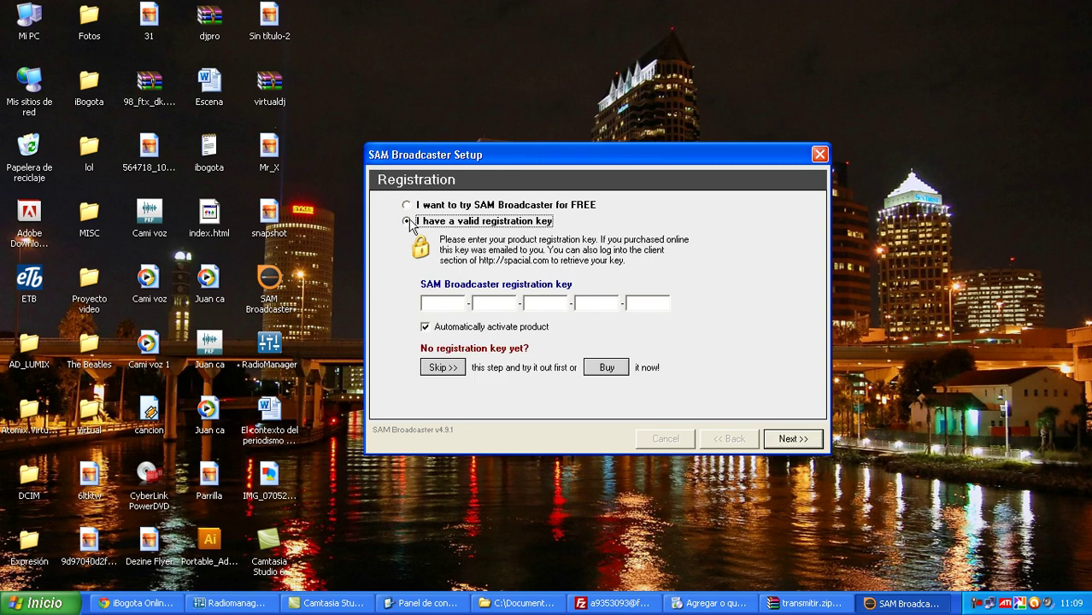
pyautogui.click(807, 603)
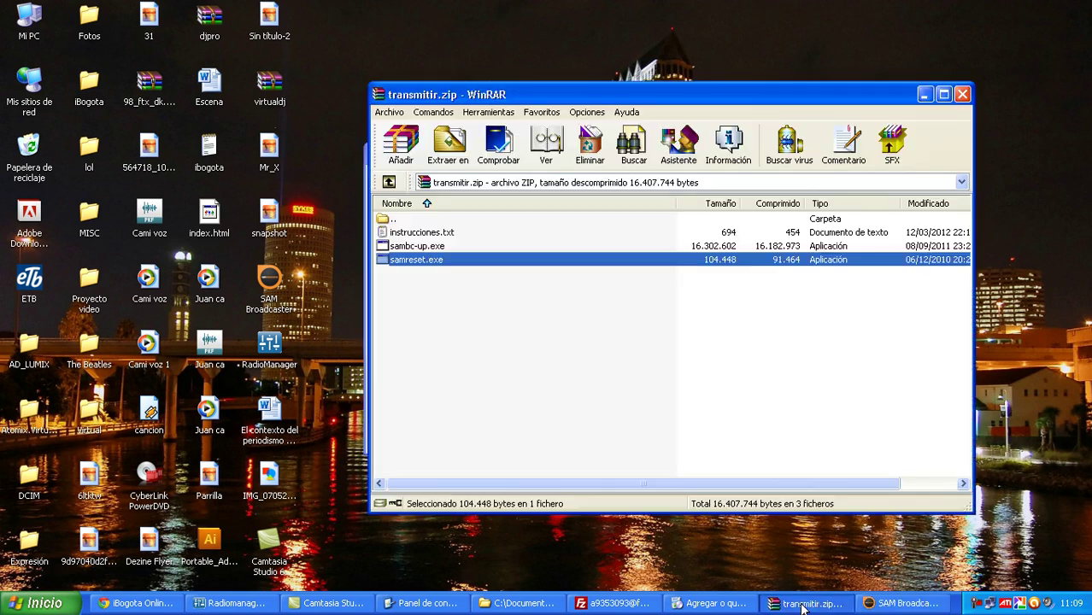
pyautogui.moveTo(475, 100); pyautogui.dragTo(593, 130)
pyautogui.doubleClick(545, 262)
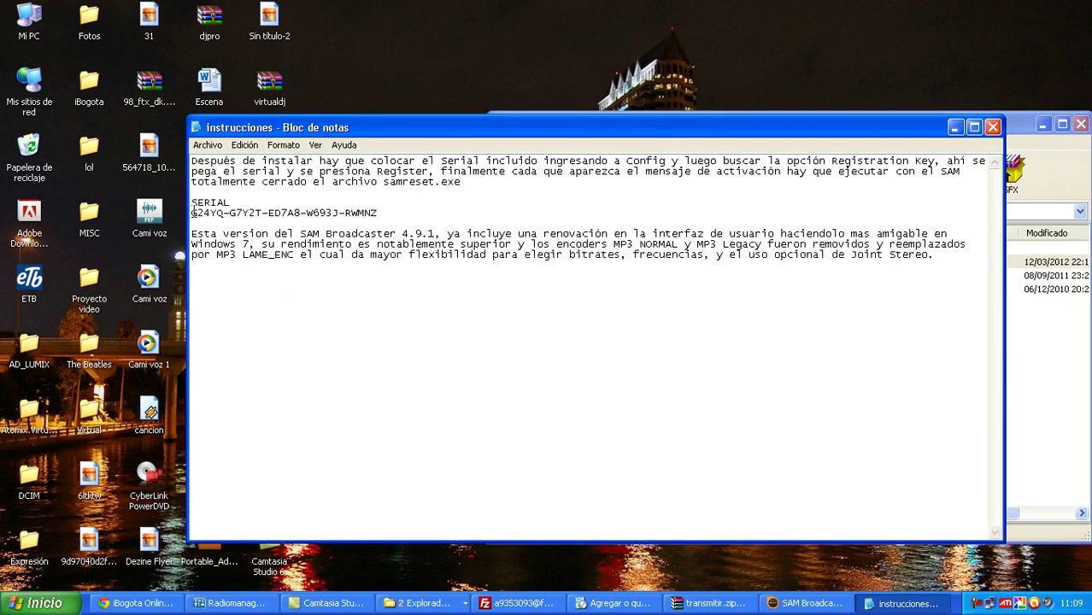
pyautogui.doubleClick(192, 212)
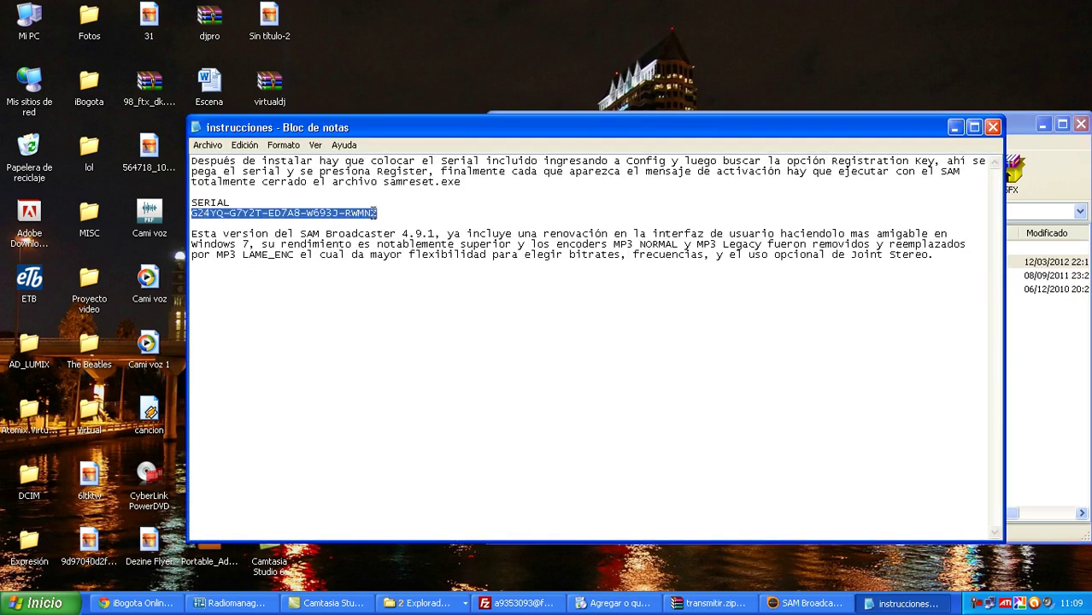
pyautogui.rightClick(374, 213)
pyautogui.click(411, 254)
# Step: Paste the registration key with automatic activation left on, continue past Stream Hosting and finish the setup
pyautogui.click(954, 127)
pyautogui.click(450, 300)
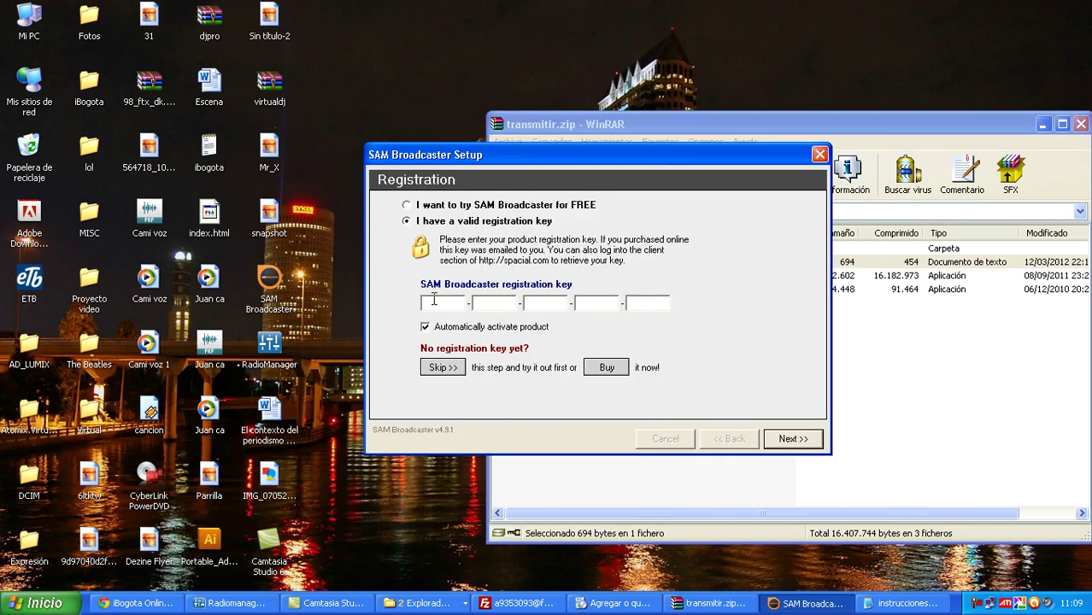
pyautogui.hotkey('ctrl', 'v')
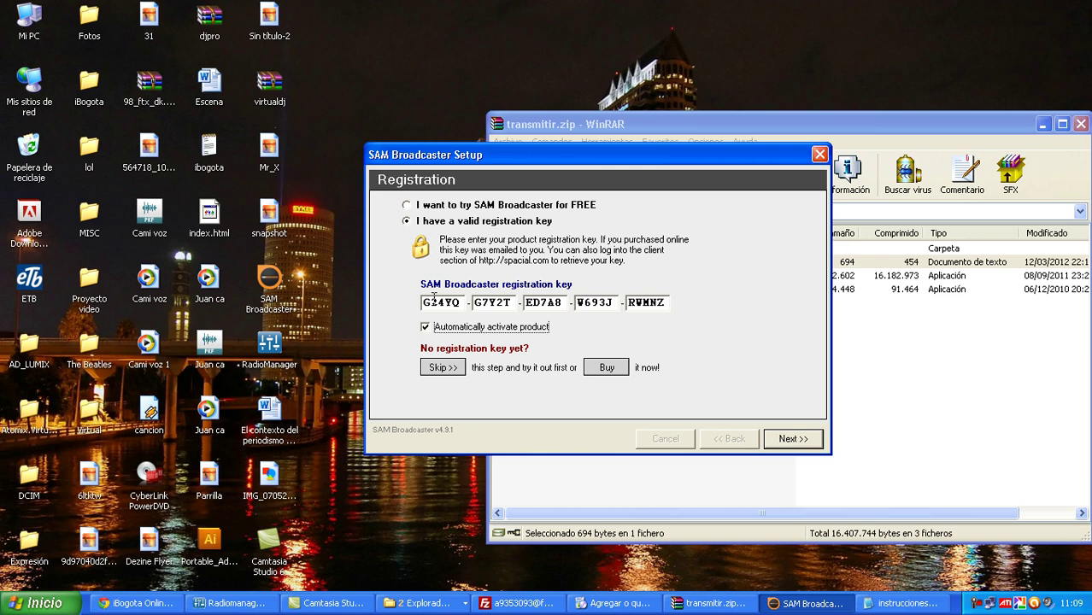
pyautogui.click(793, 441)
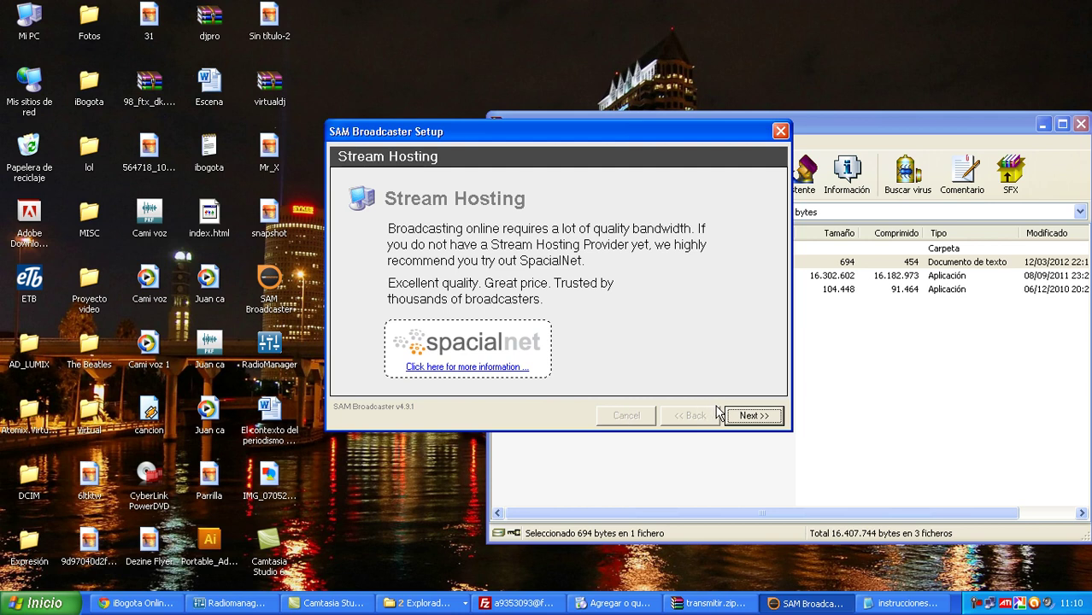
pyautogui.click(744, 418)
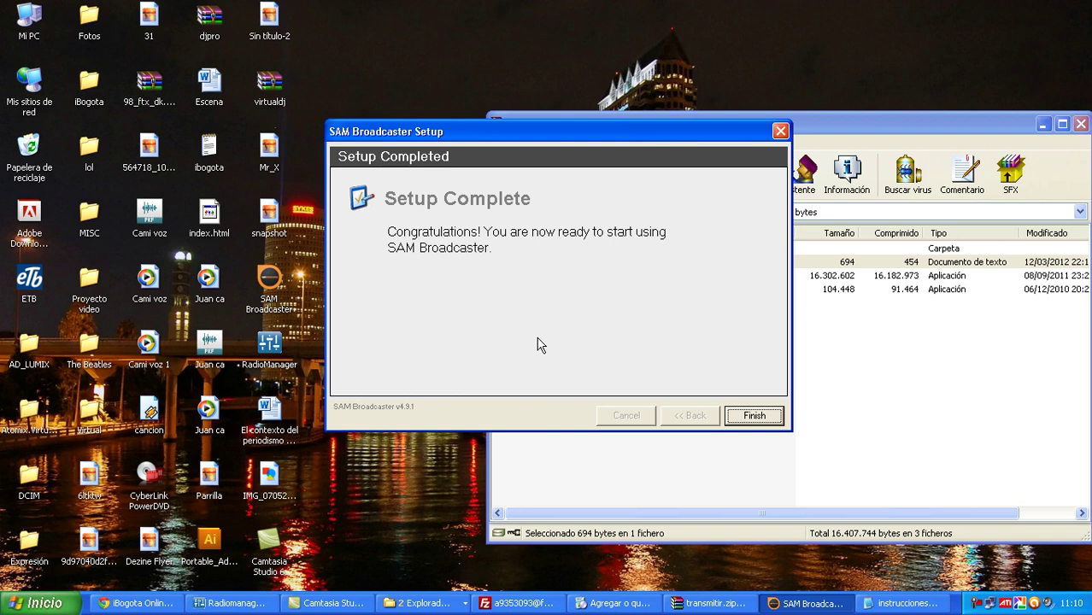
pyautogui.click(755, 416)
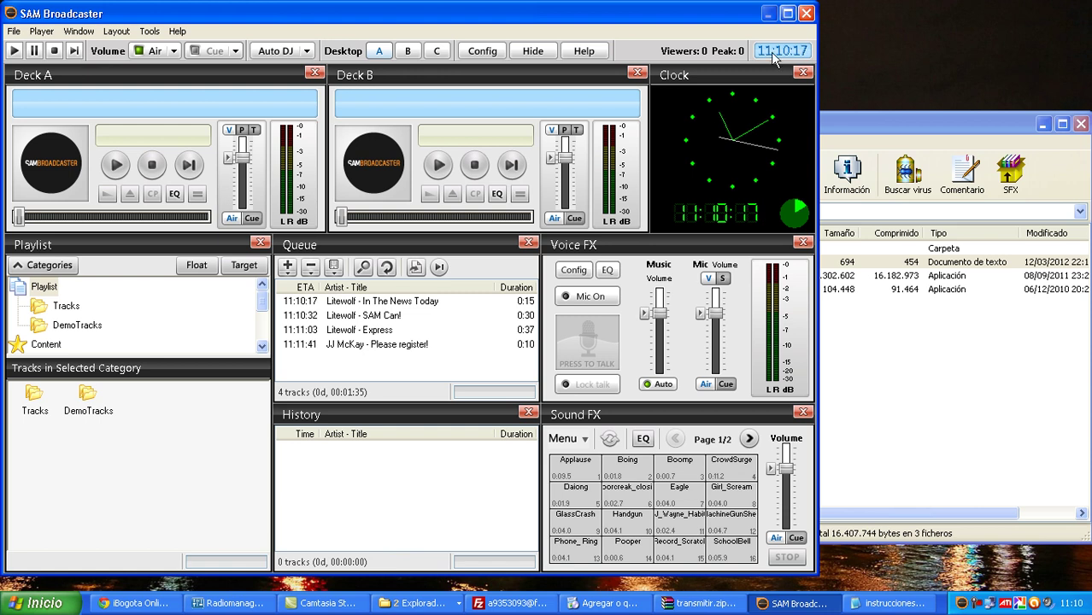
pyautogui.click(787, 13)
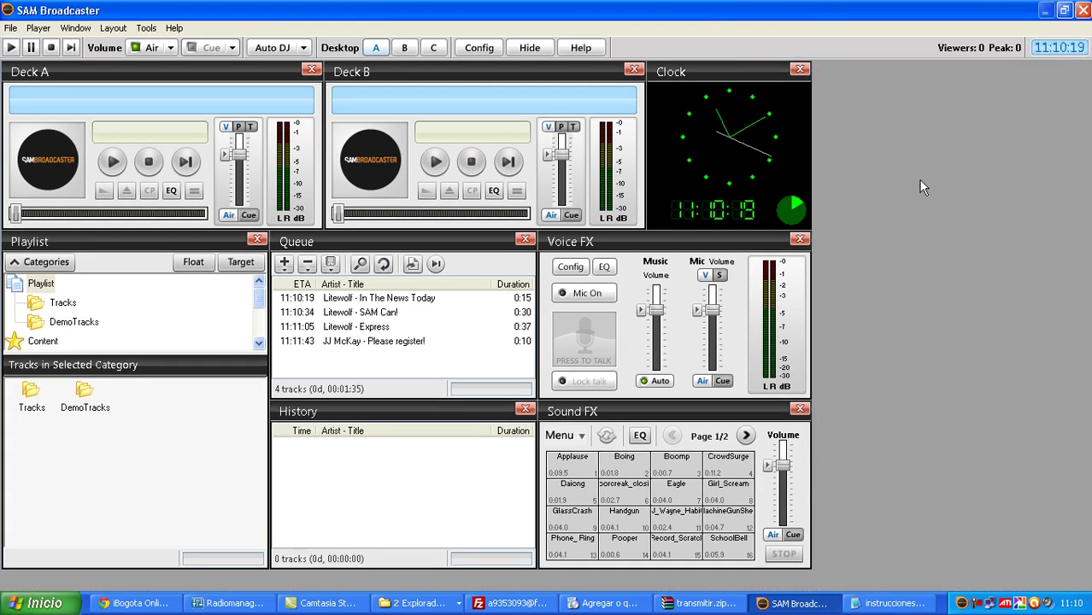
pyautogui.click(1064, 10)
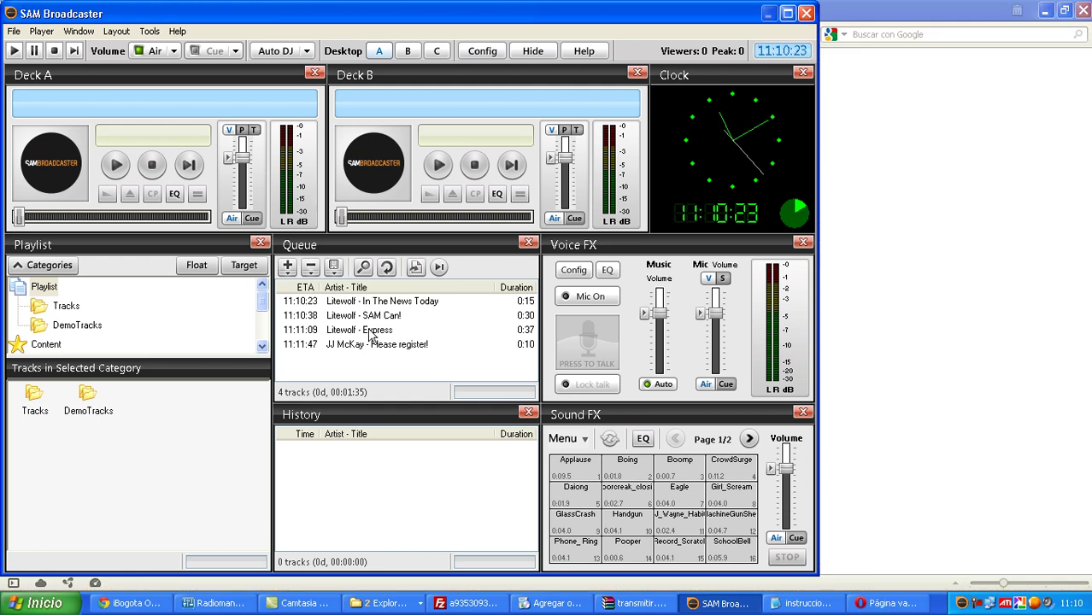
# Step: Switch to Opera, look over the SAM Broadcaster Installed page on spacial.com and close the browser
pyautogui.click(833, 19)
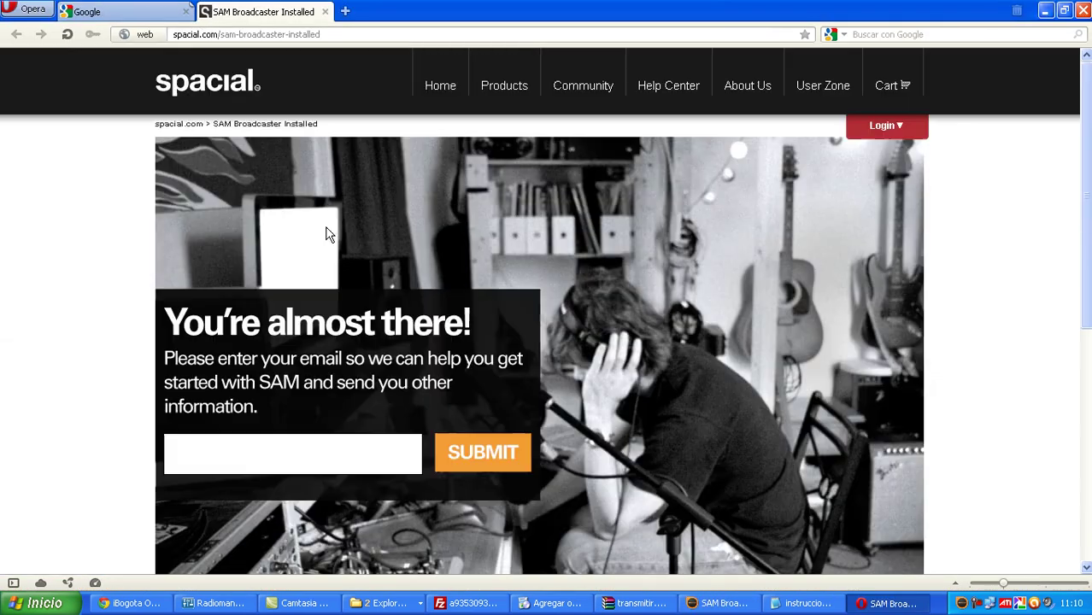
pyautogui.scroll(-5, 358, 339)
pyautogui.scroll(5, 360, 349)
pyautogui.scroll(-1, 410, 341)
pyautogui.scroll(1, 409, 341)
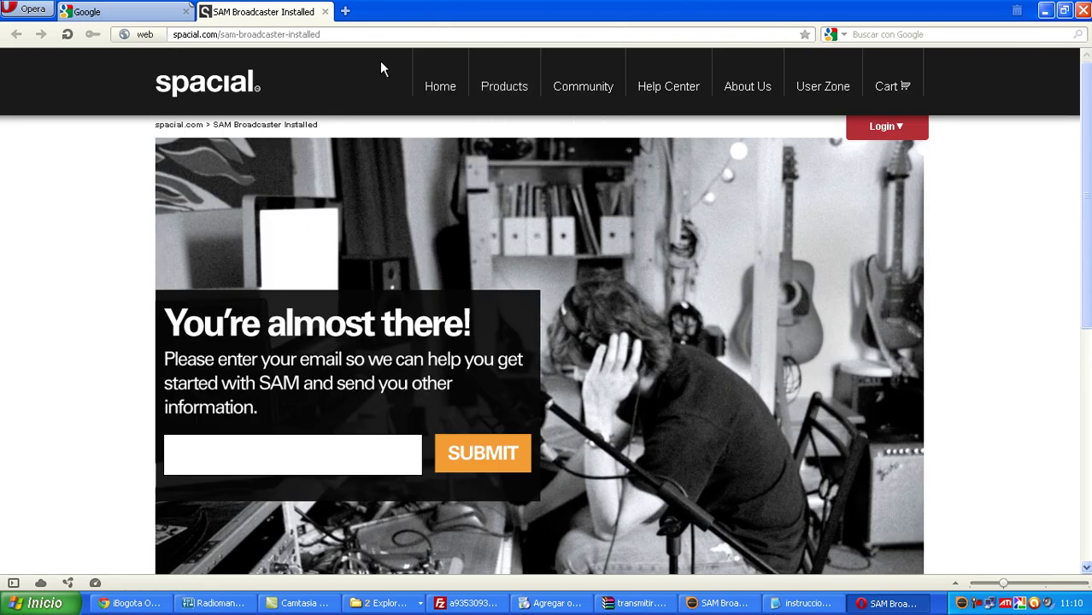
pyautogui.click(1084, 10)
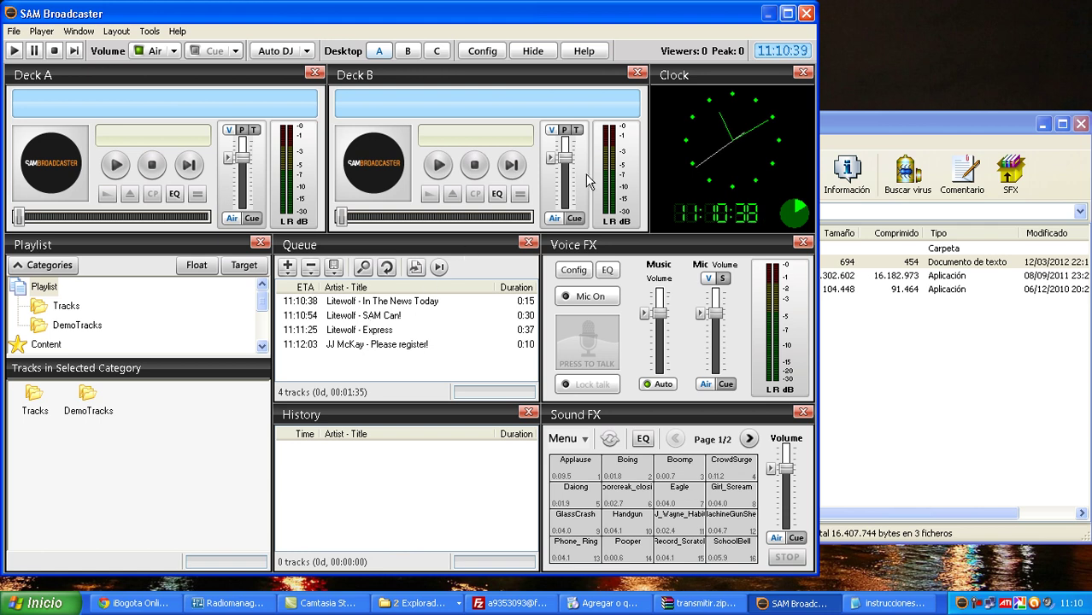
pyautogui.click(787, 13)
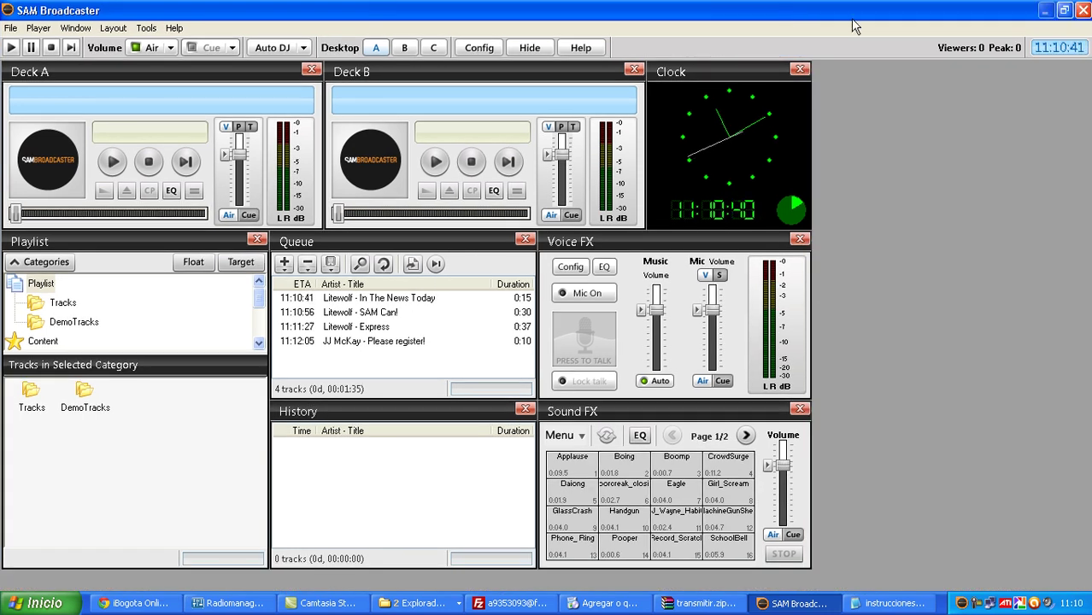
pyautogui.click(1065, 10)
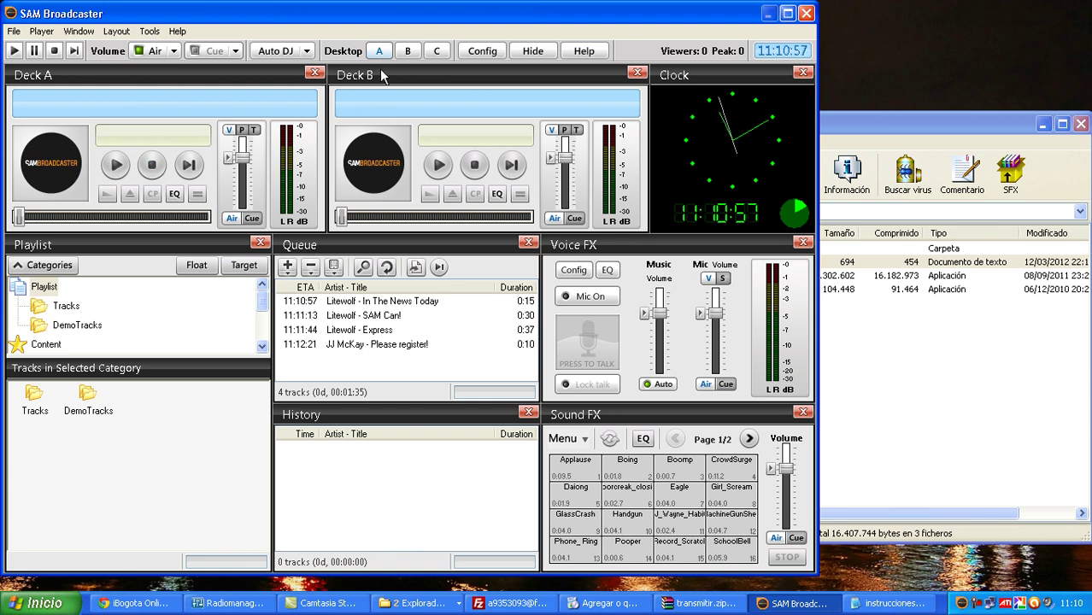
# Step: Load Litewolf - SAM Can! from the queue into Deck A, play it briefly and stop it
pyautogui.click(376, 316)
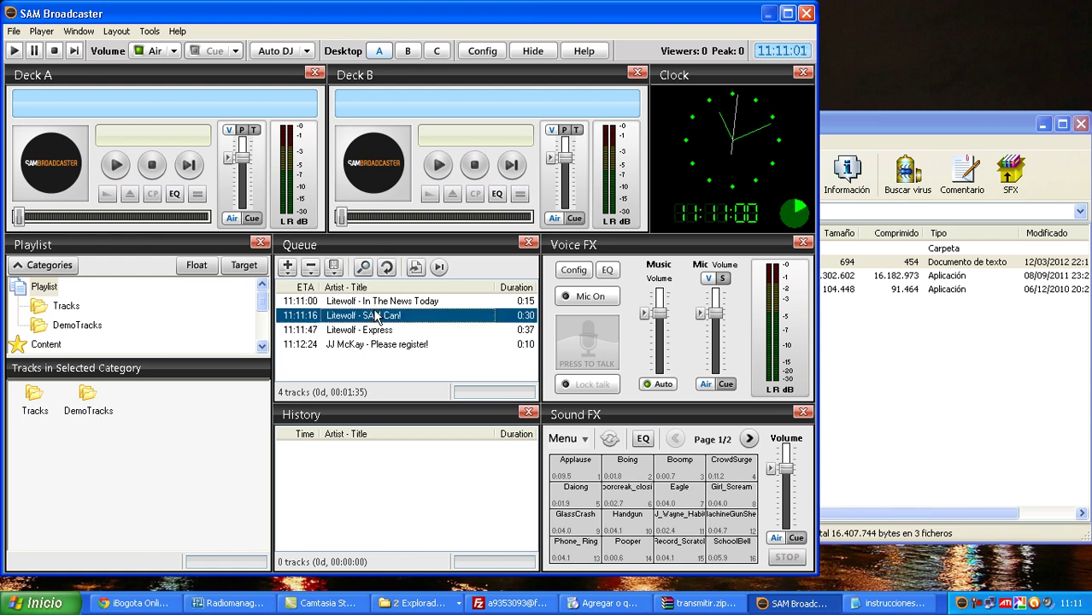
pyautogui.moveTo(220, 246); pyautogui.dragTo(151, 167)
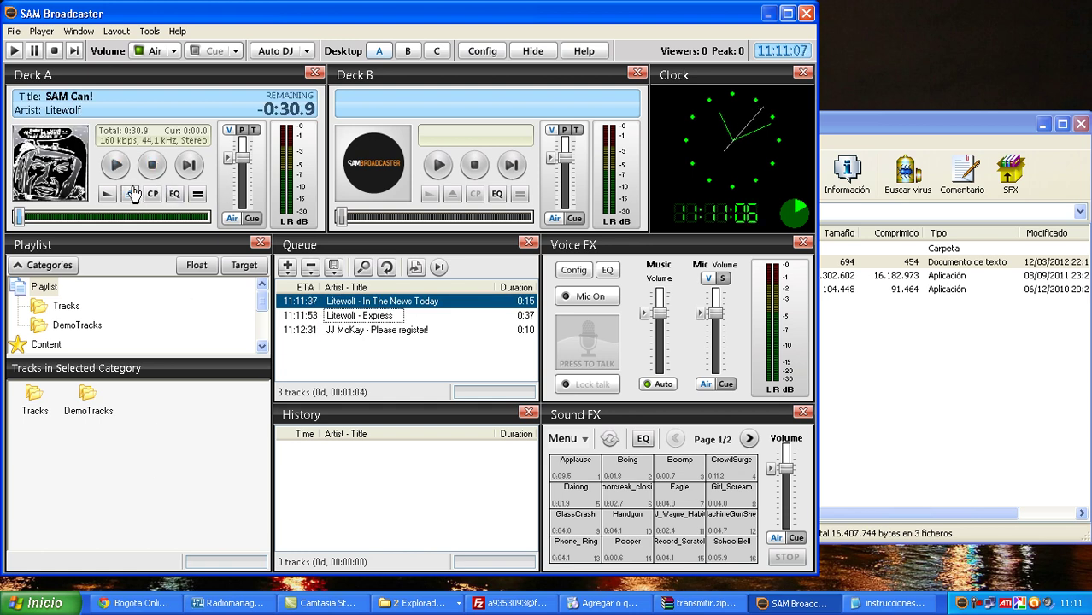
pyautogui.click(117, 165)
pyautogui.click(152, 166)
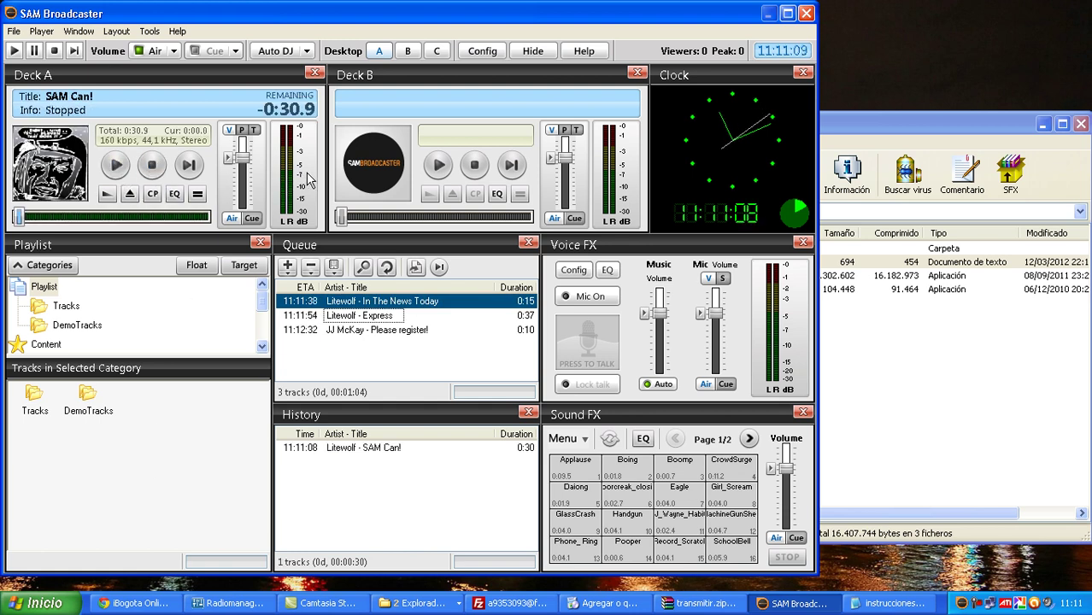
# Step: Load JJ McKay - Please register! from the queue into Deck B
pyautogui.keyDown('ctrl'); pyautogui.click(352, 330); pyautogui.keyUp('ctrl')
pyautogui.click(475, 165)
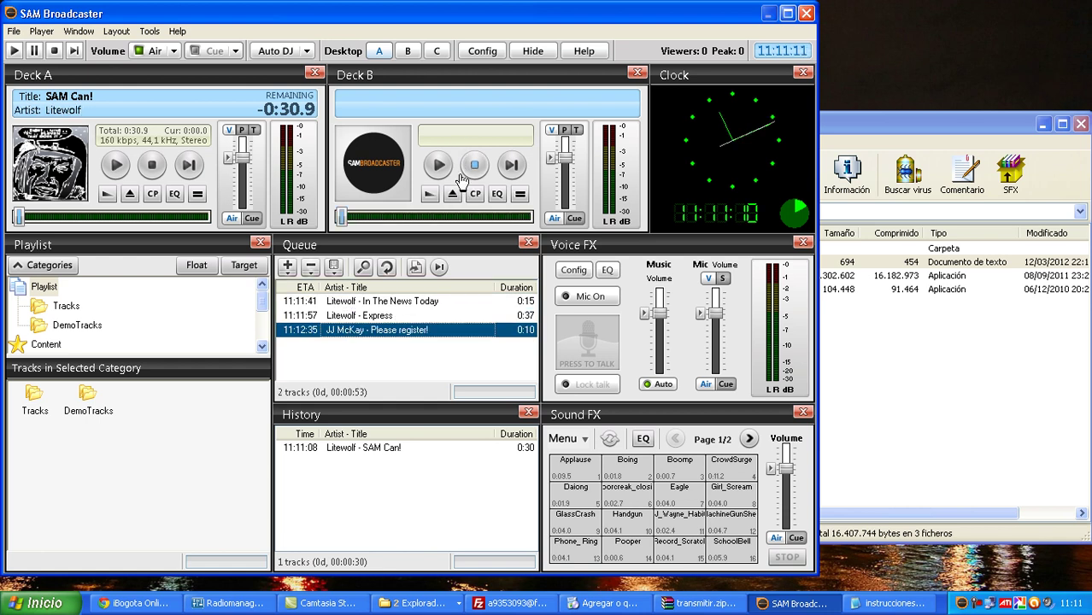
pyautogui.click(149, 158)
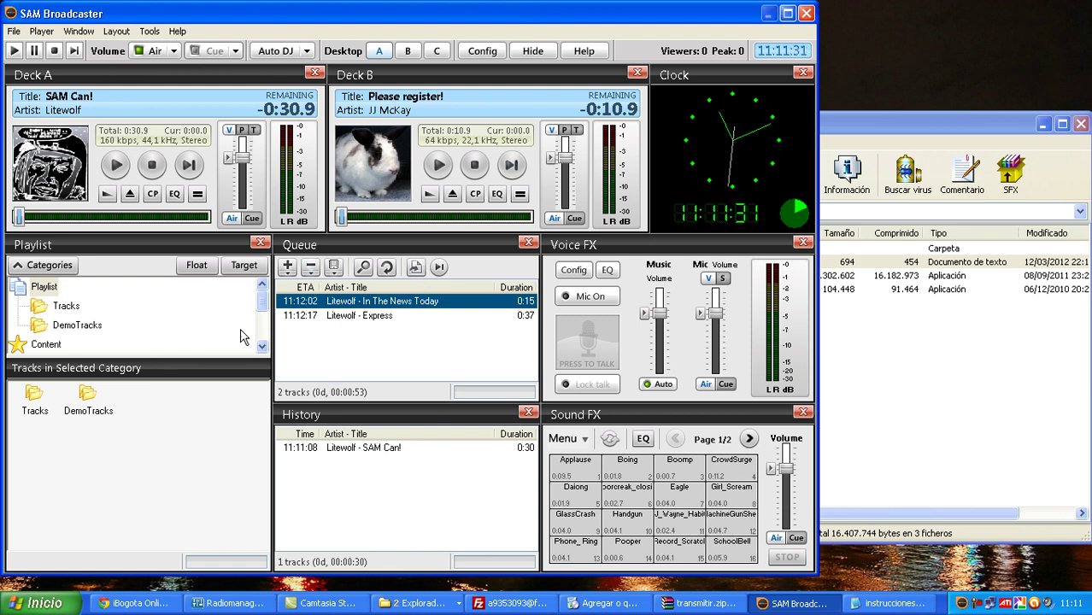
# Step: Show desktop B and add an encoder that uses the MP3 (LAME_ENC) plugin
pyautogui.click(439, 51)
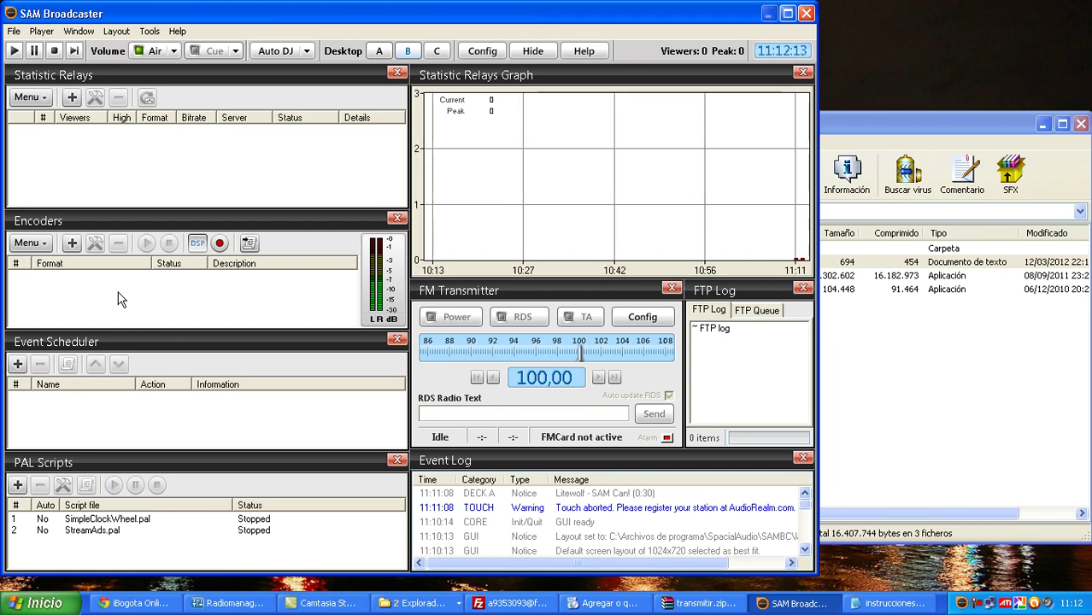
pyautogui.click(71, 243)
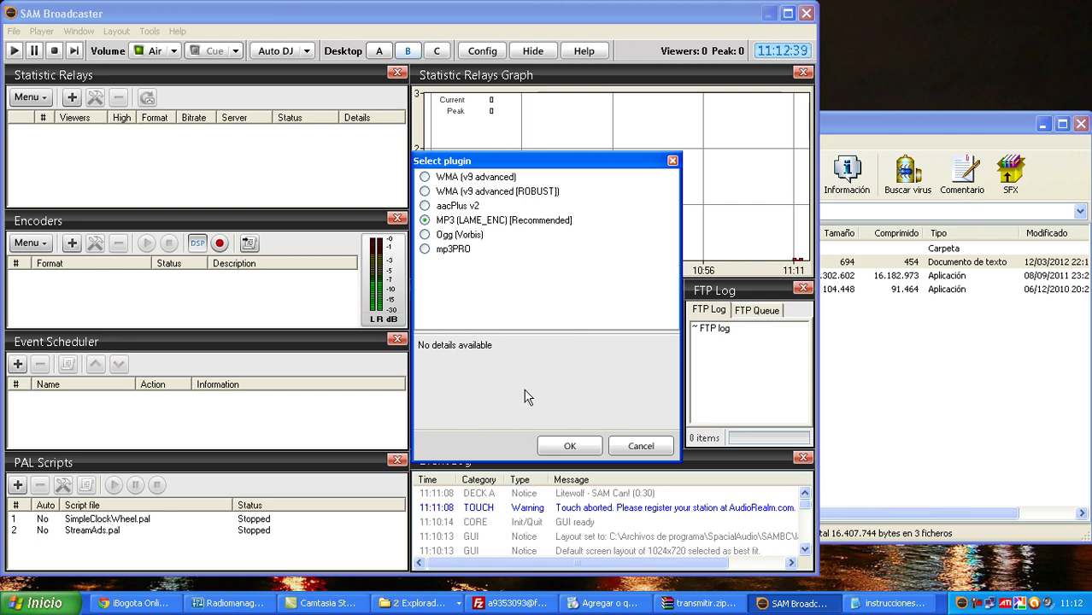
pyautogui.moveTo(470, 163); pyautogui.dragTo(412, 186)
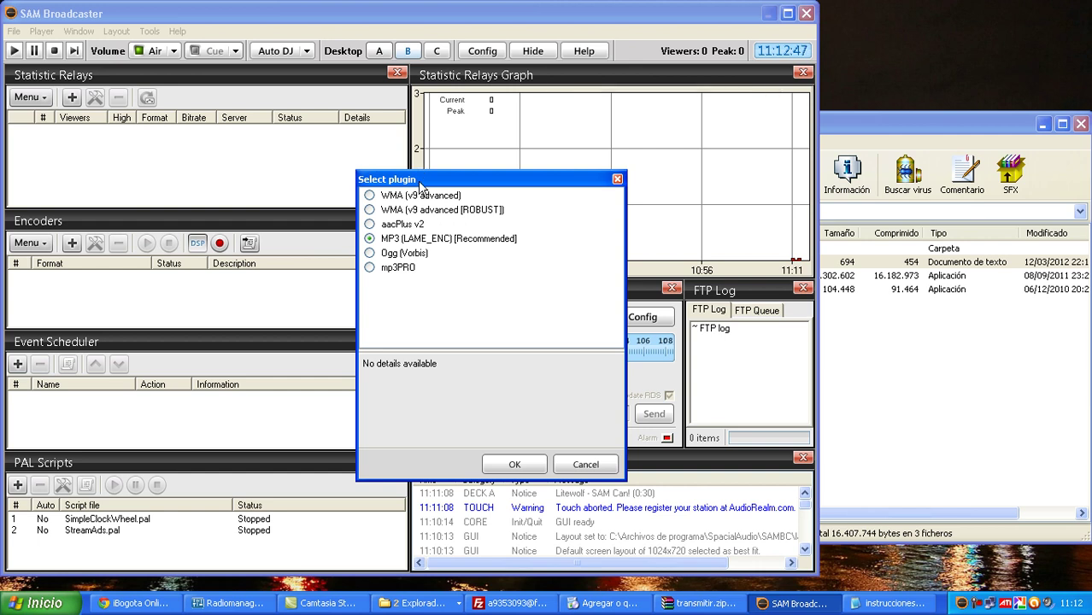
pyautogui.moveTo(420, 185); pyautogui.dragTo(371, 164)
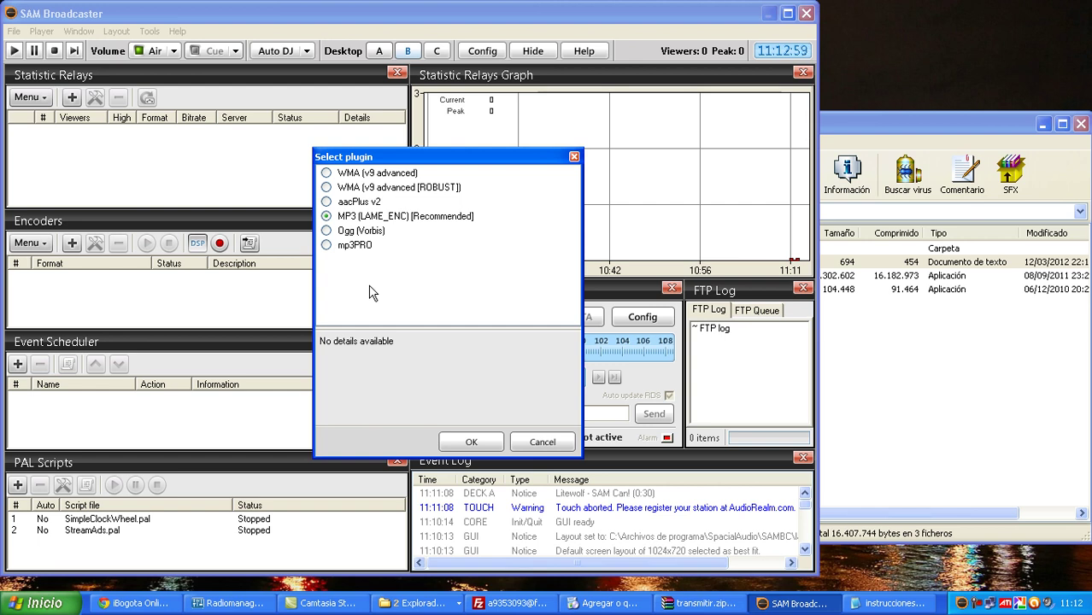
pyautogui.click(372, 220)
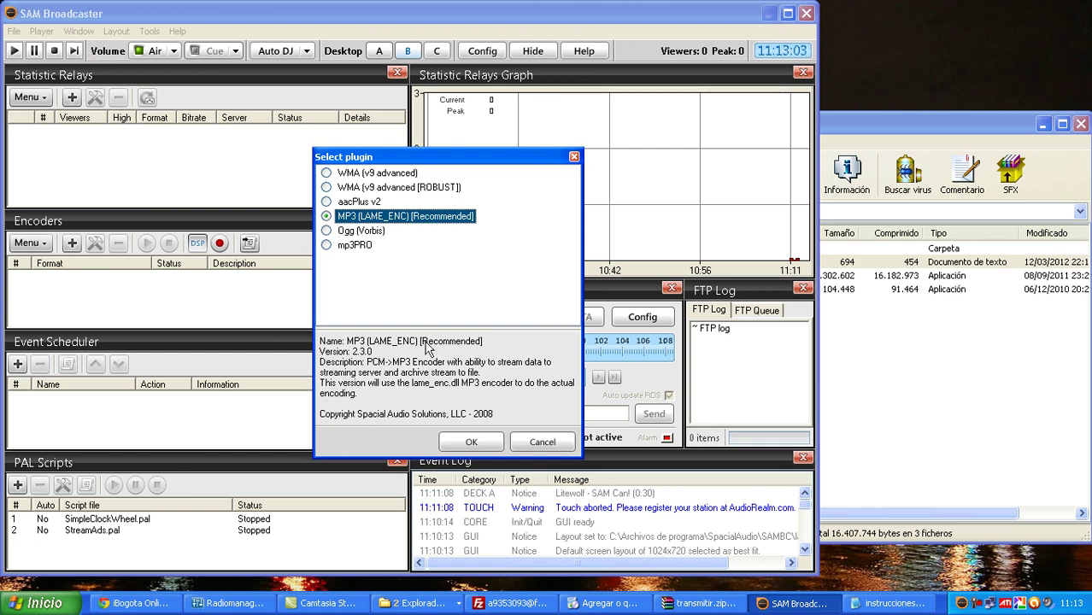
pyautogui.click(472, 443)
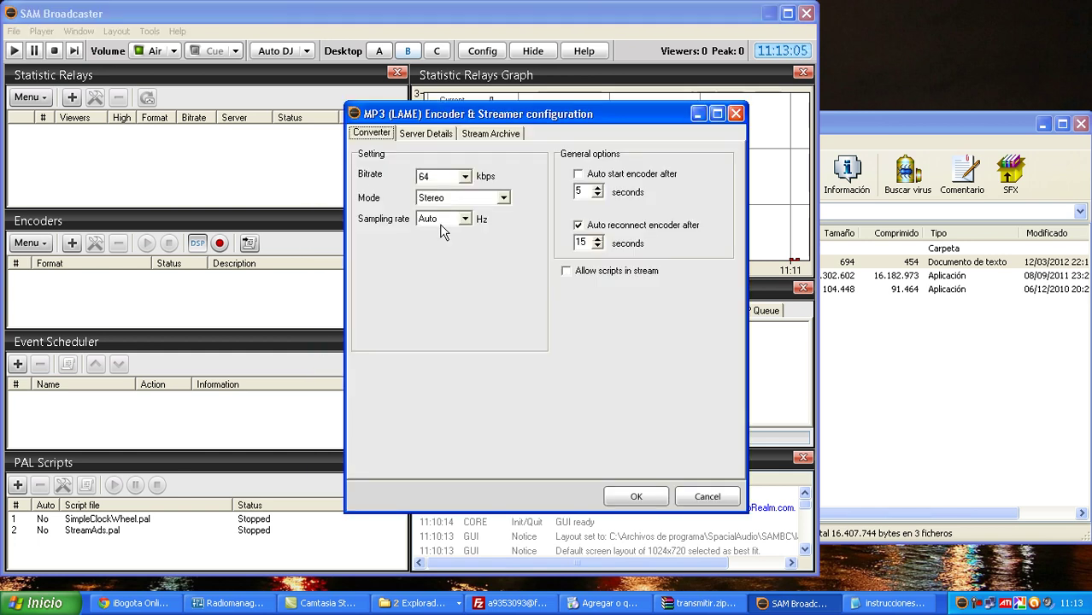
pyautogui.click(467, 176)
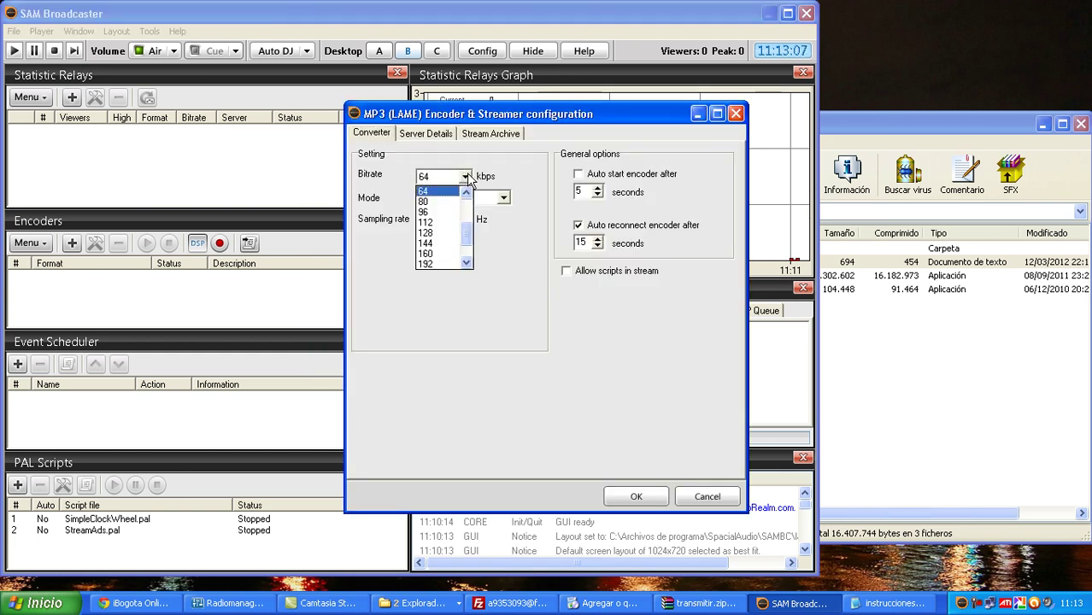
pyautogui.click(467, 176)
pyautogui.click(466, 176)
pyautogui.click(468, 178)
pyautogui.click(467, 178)
pyautogui.click(467, 178)
pyautogui.click(469, 177)
pyautogui.click(469, 177)
pyautogui.click(469, 177)
pyautogui.click(470, 176)
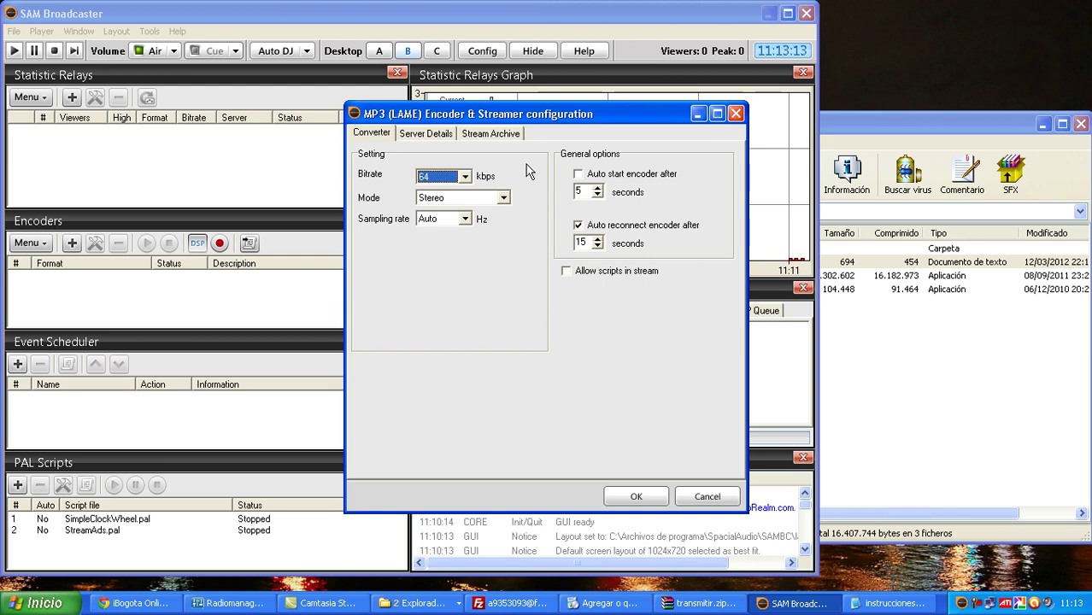
# Step: Try 320 kbps as the MP3 encoder's bitrate
pyautogui.click(465, 177)
pyautogui.moveTo(469, 239); pyautogui.dragTo(469, 260)
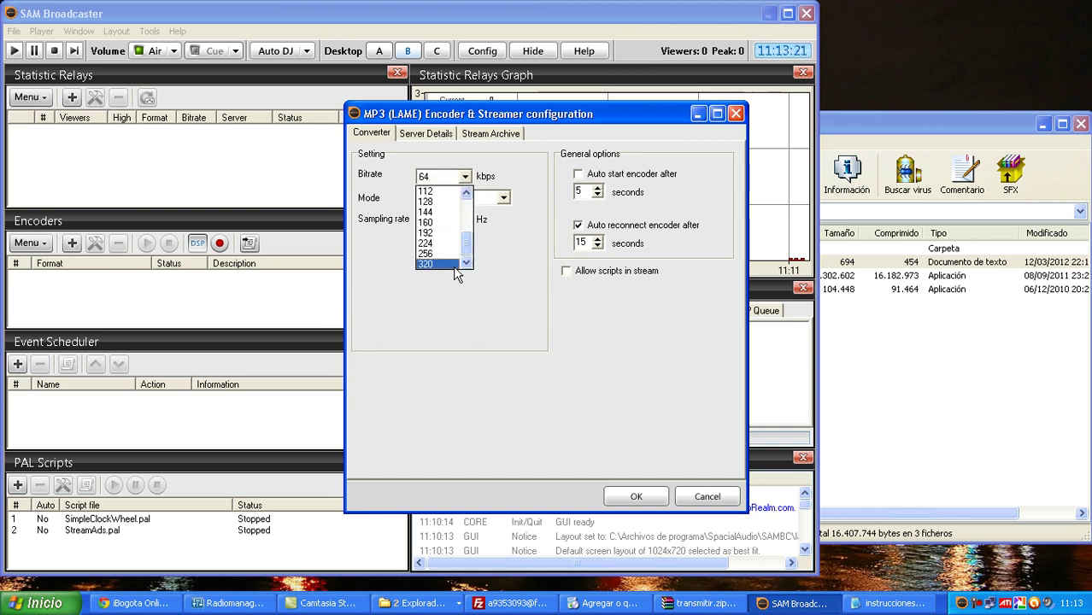
pyautogui.click(446, 263)
# Step: Set the MP3 encoder's bitrate to 96 kbps and its mode to Mono
pyautogui.click(462, 179)
pyautogui.moveTo(470, 246); pyautogui.dragTo(470, 224)
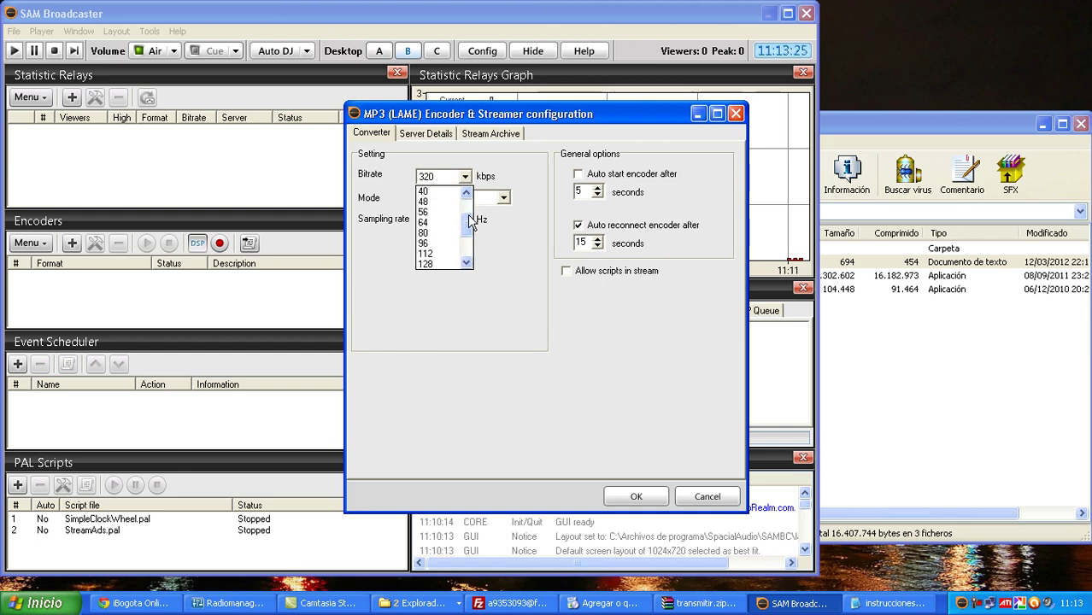
pyautogui.click(439, 247)
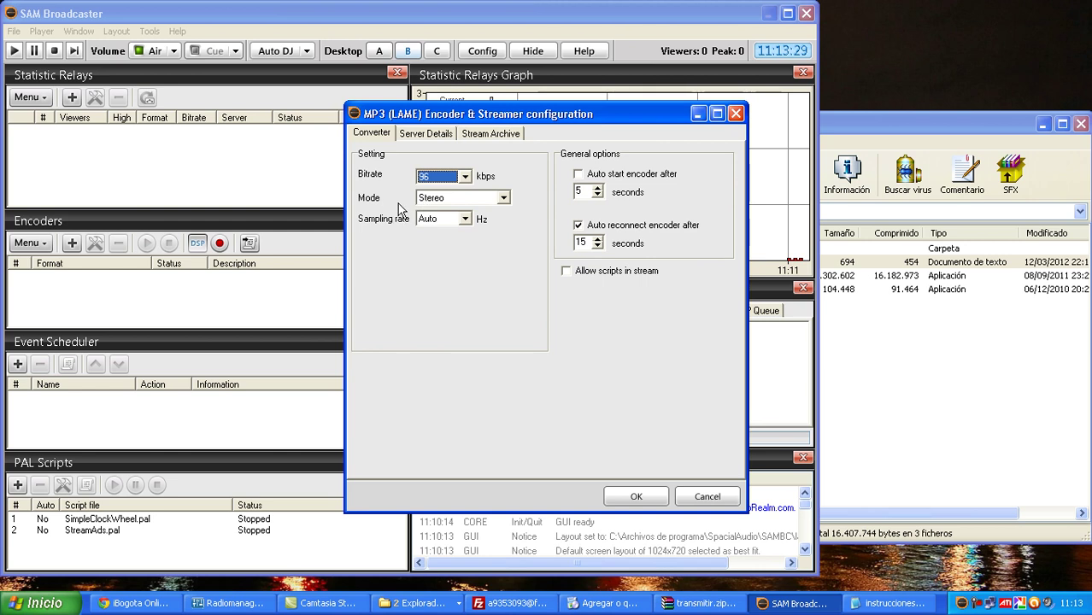
pyautogui.click(436, 200)
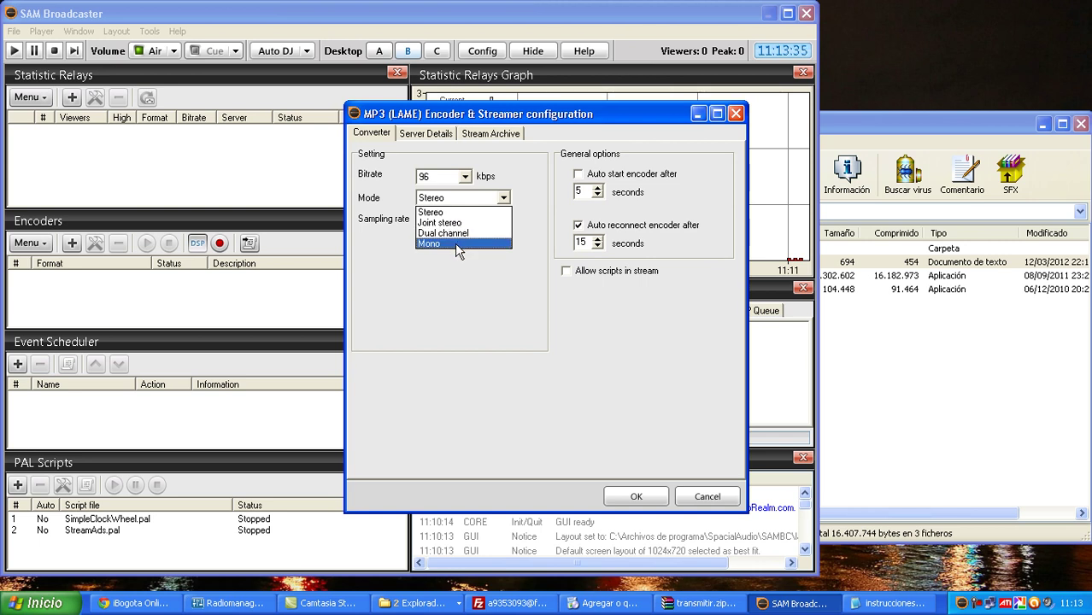
pyautogui.click(454, 242)
pyautogui.click(476, 197)
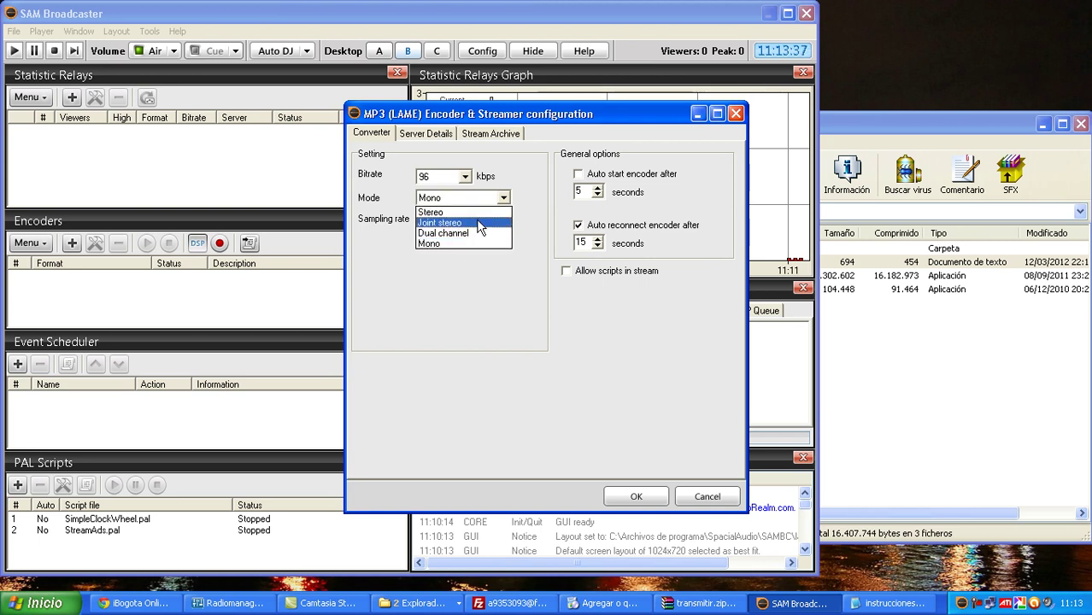
pyautogui.click(504, 289)
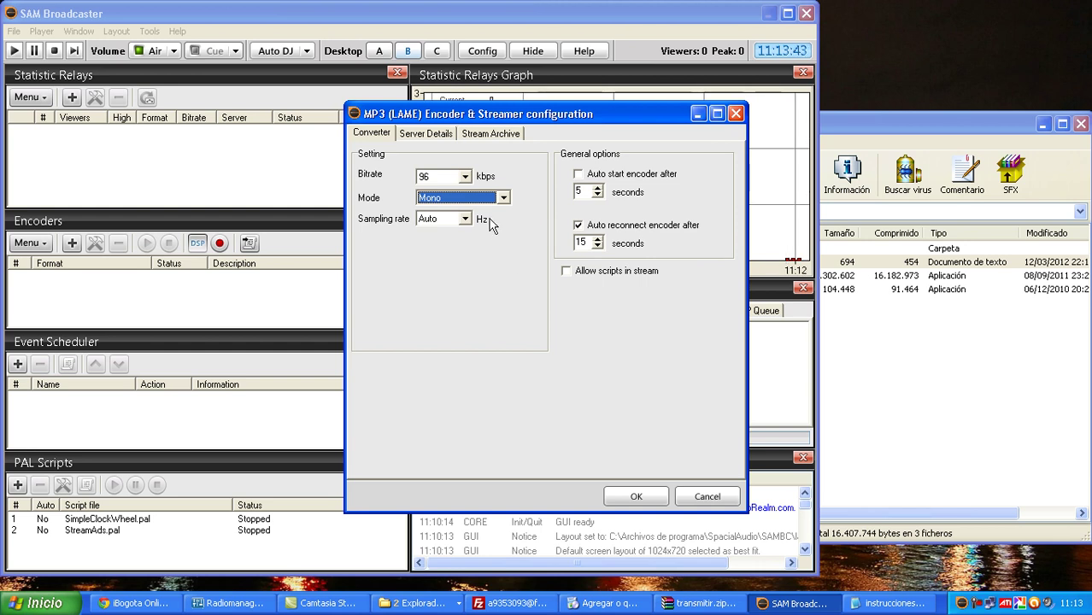
# Step: Try a sampling rate of 44100 Hz for the encoder and return it to Auto
pyautogui.click(462, 219)
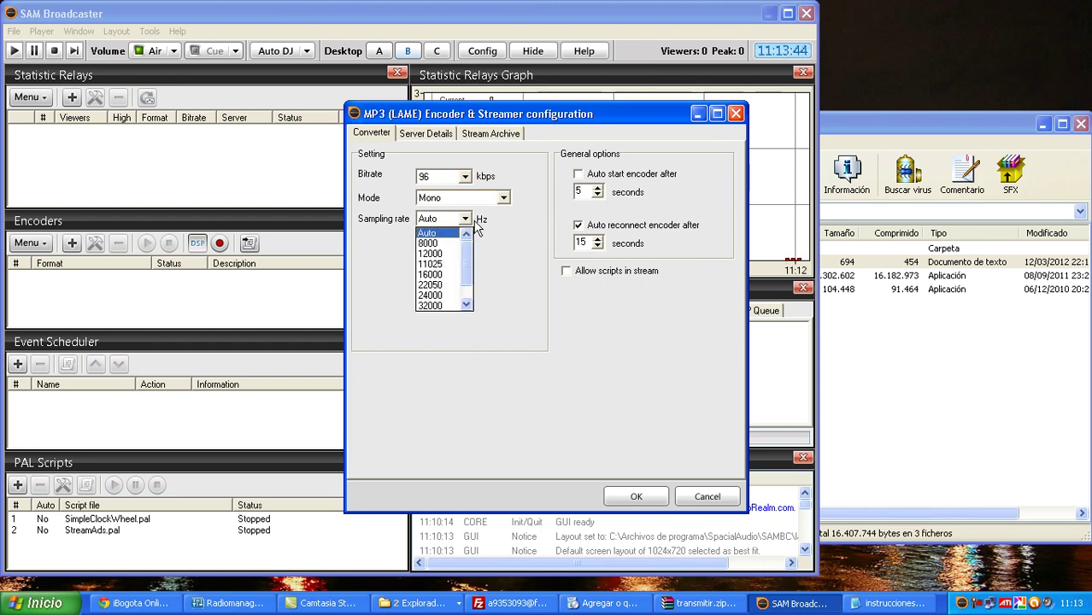
pyautogui.click(451, 237)
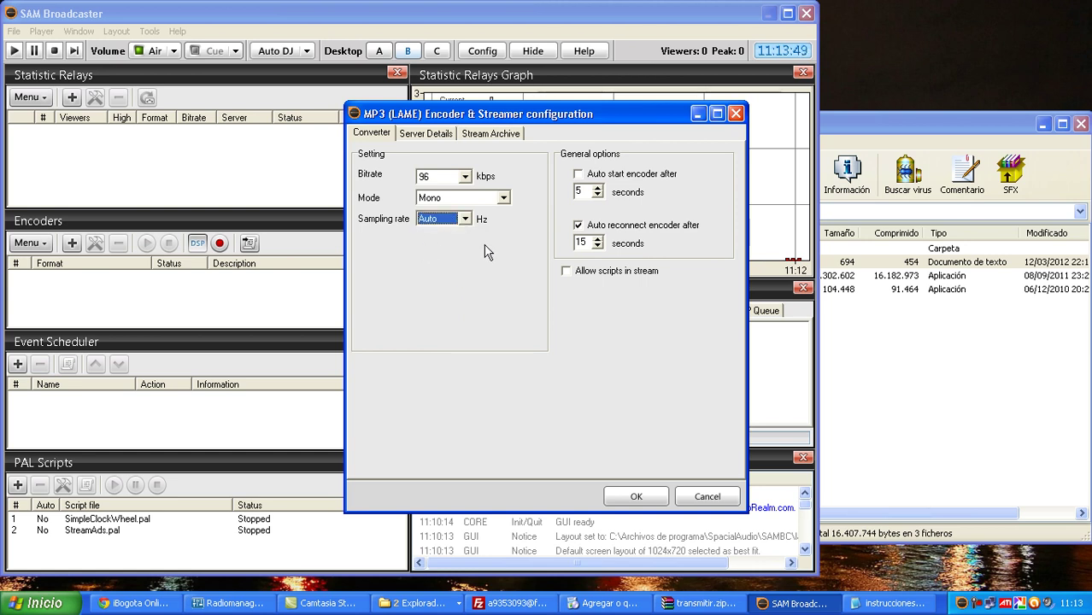
pyautogui.click(466, 218)
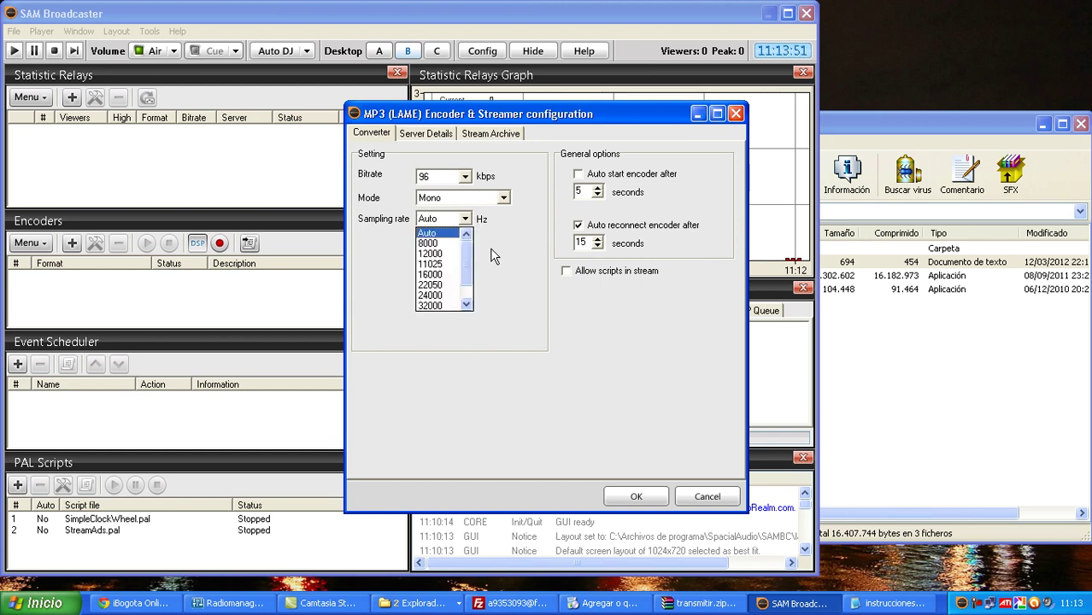
pyautogui.scroll(-1, 453, 274)
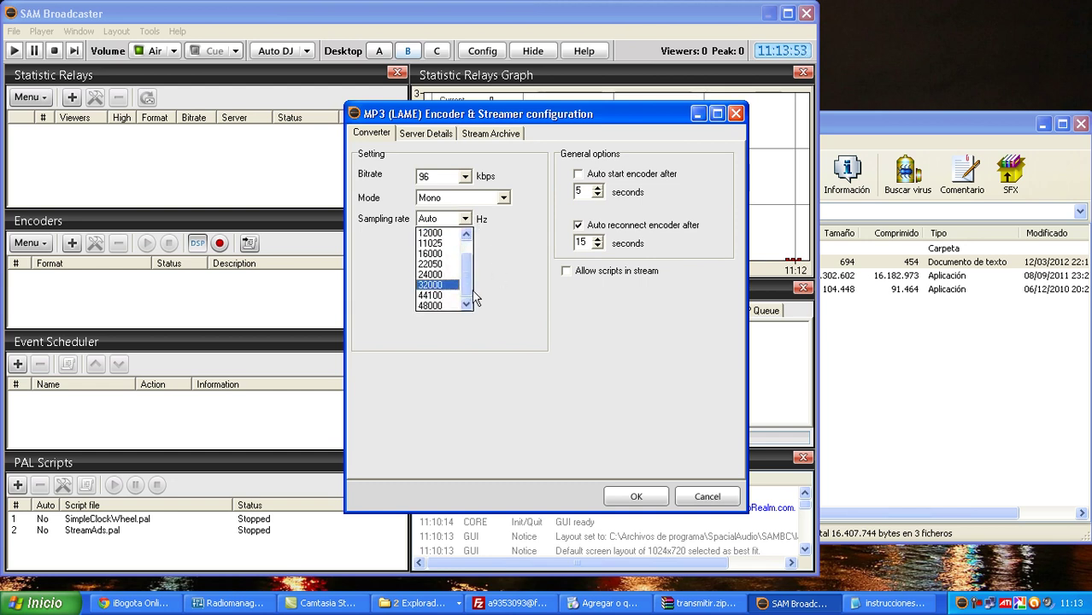
pyautogui.click(448, 296)
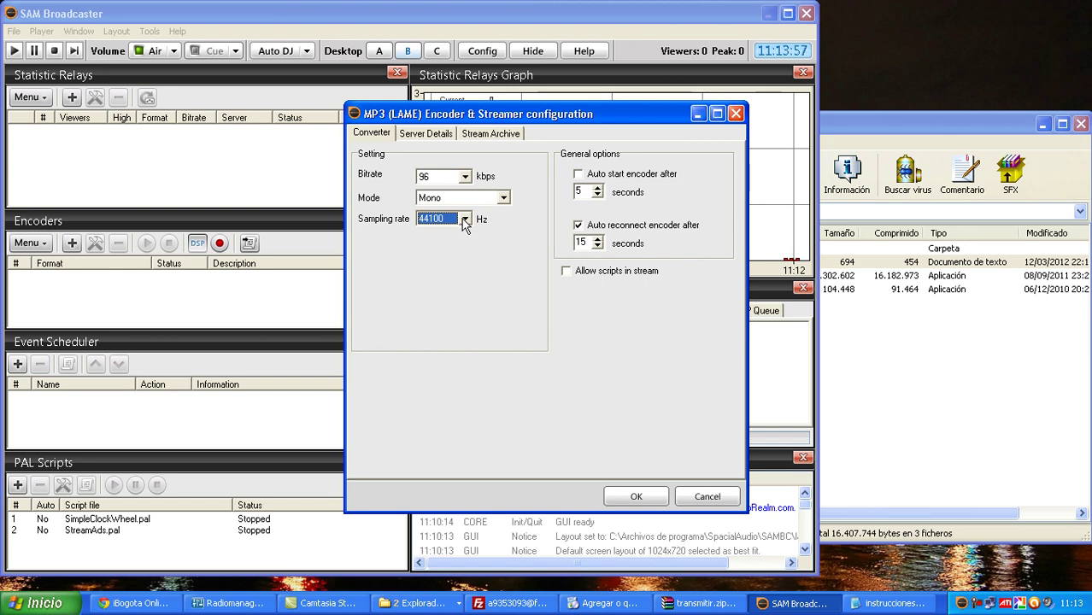
pyautogui.click(465, 220)
pyautogui.scroll(2, 457, 290)
pyautogui.click(448, 232)
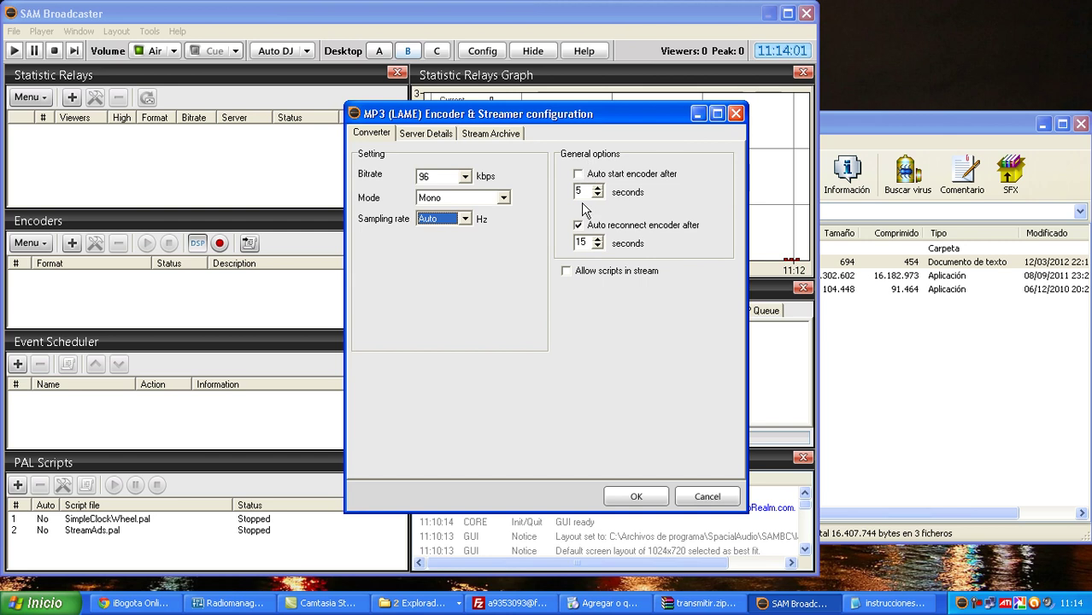
# Step: Enable auto start of the encoder after 1 second and set its auto reconnect delay to 1 second
pyautogui.click(579, 175)
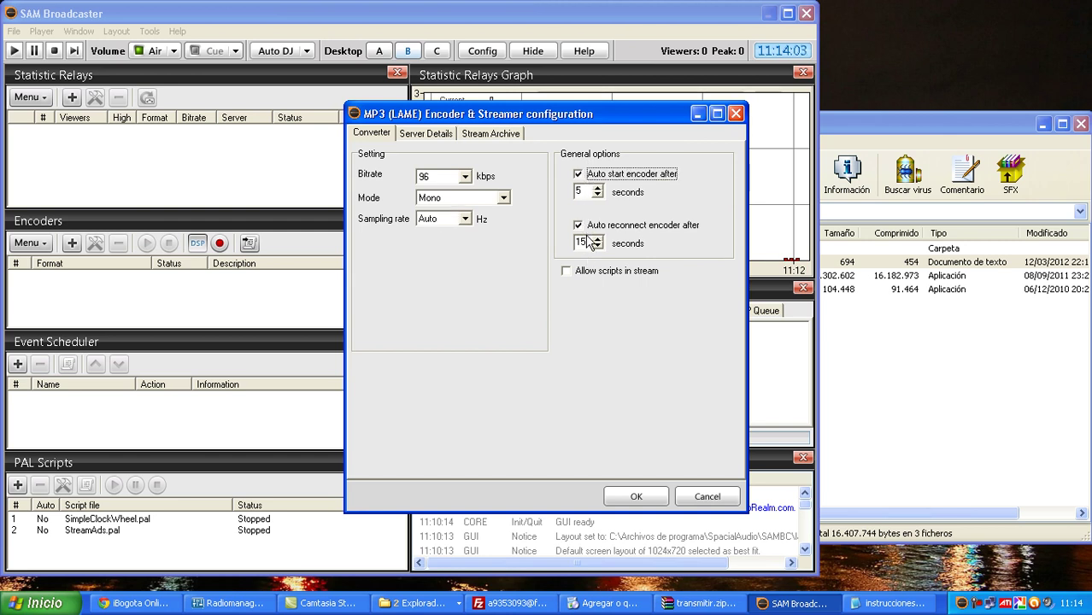
pyautogui.click(598, 196)
pyautogui.click(597, 195)
pyautogui.click(597, 196)
pyautogui.click(597, 196)
pyautogui.click(598, 247)
pyautogui.click(598, 246)
pyautogui.click(597, 246)
pyautogui.click(597, 246)
pyautogui.click(598, 246)
pyautogui.click(597, 246)
pyautogui.click(597, 246)
pyautogui.click(597, 247)
pyautogui.click(597, 246)
pyautogui.click(598, 246)
pyautogui.click(598, 246)
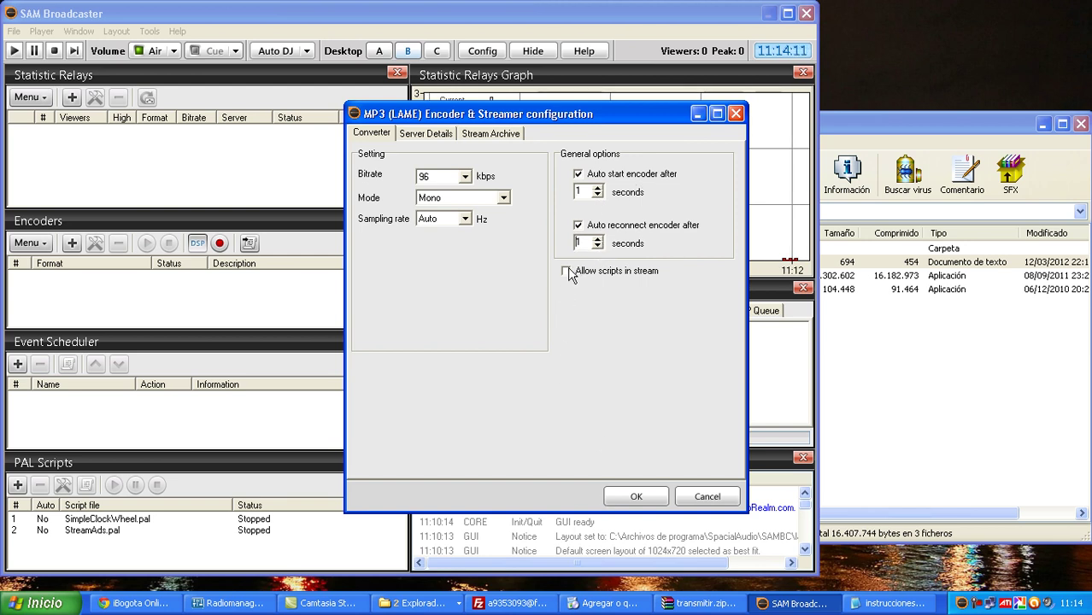
# Step: Allow scripts in the stream with the Automatic data streaming option
pyautogui.click(567, 272)
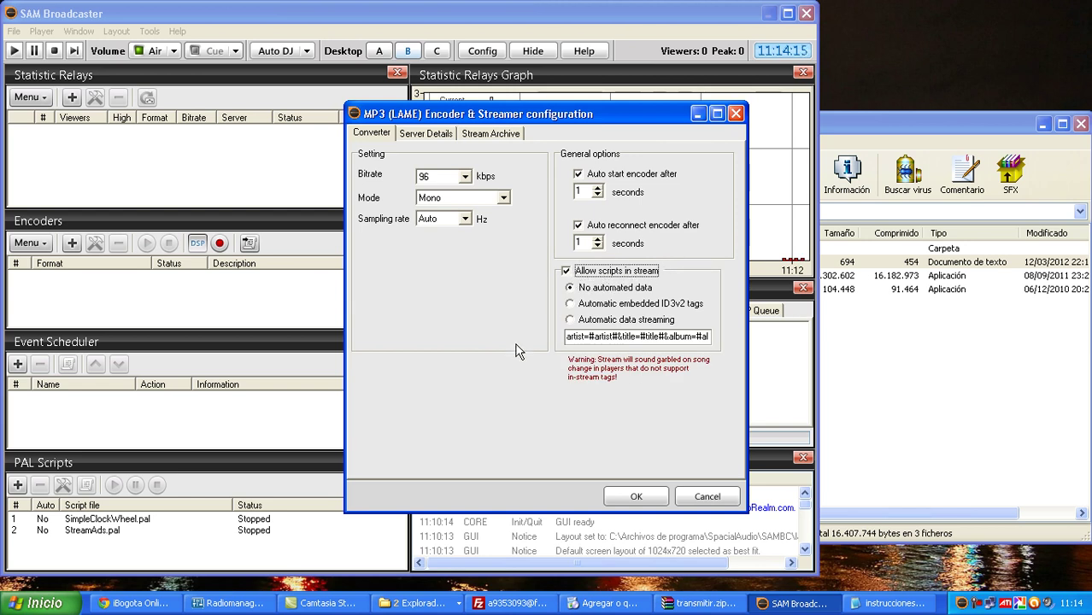
pyautogui.click(571, 320)
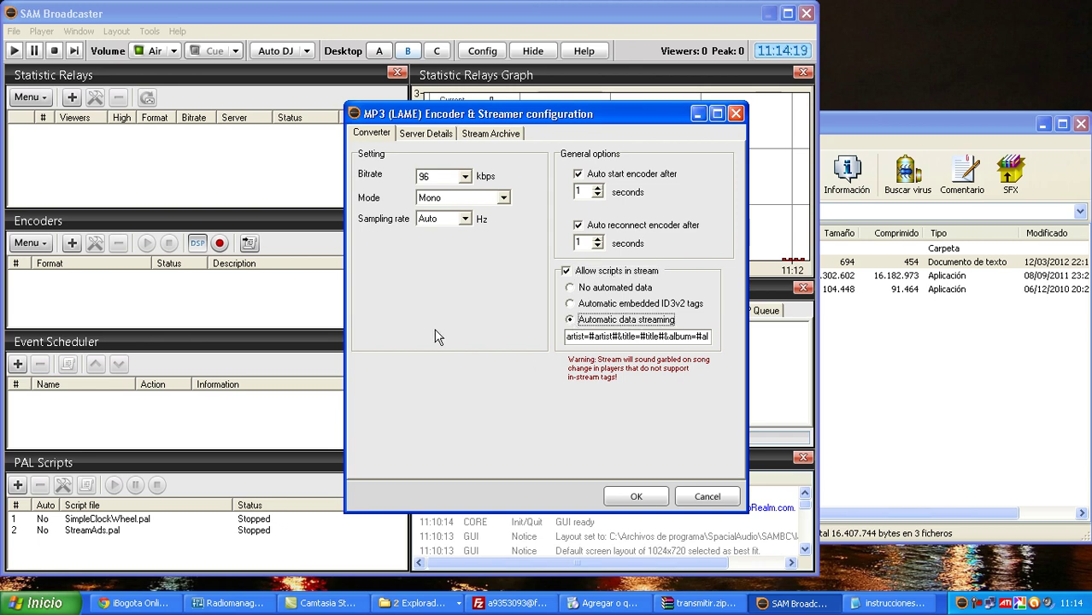
# Step: Set the ShoutCast server details to SHOUTcast v1 and select the existing Server IP text
pyautogui.click(423, 136)
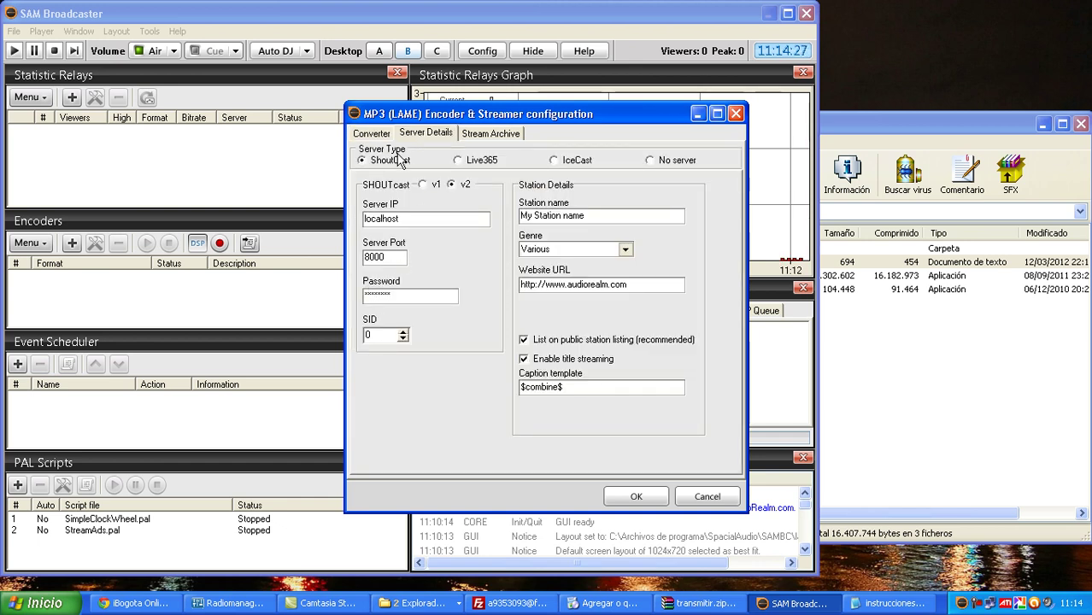
pyautogui.click(421, 188)
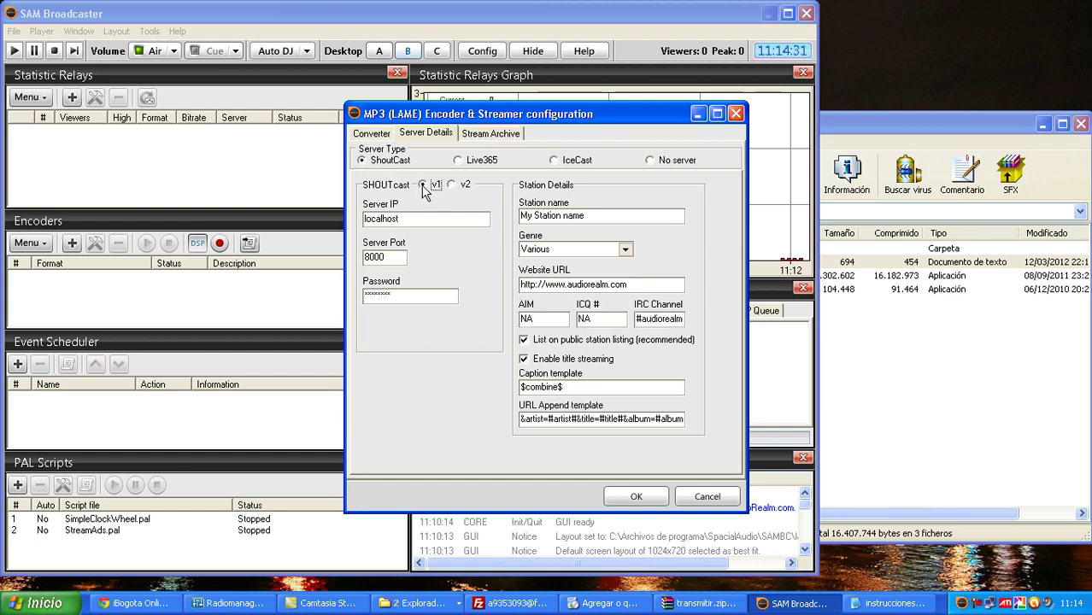
pyautogui.click(449, 186)
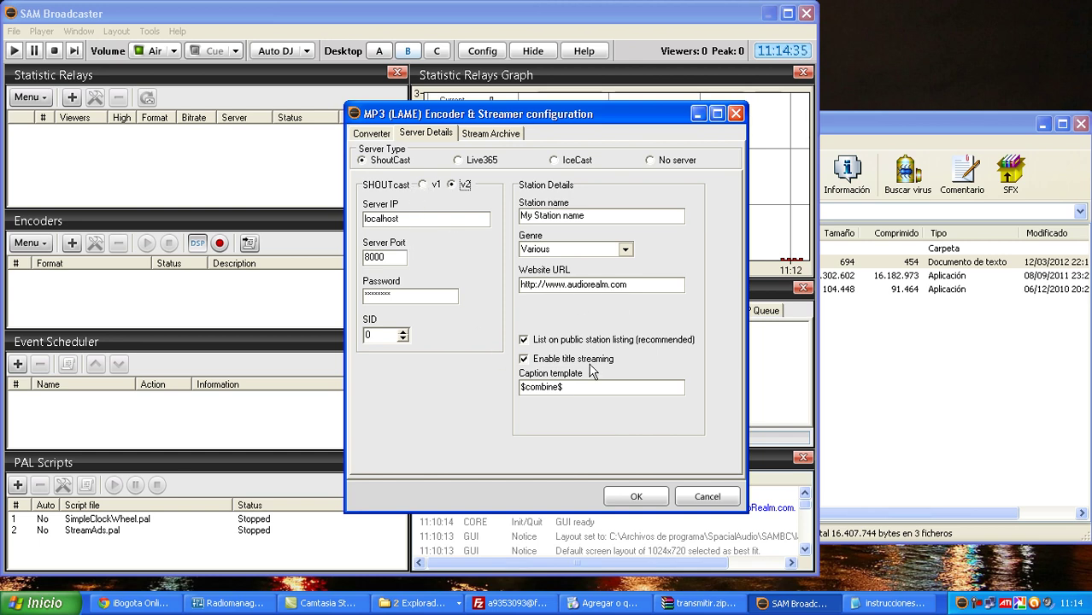
pyautogui.click(424, 184)
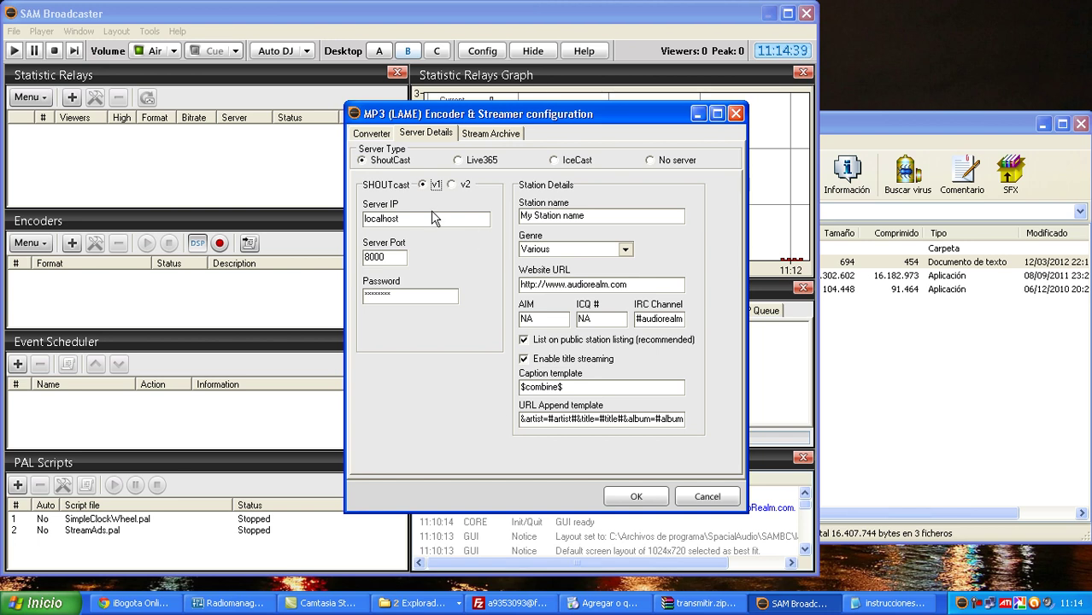
pyautogui.moveTo(413, 220); pyautogui.dragTo(372, 218)
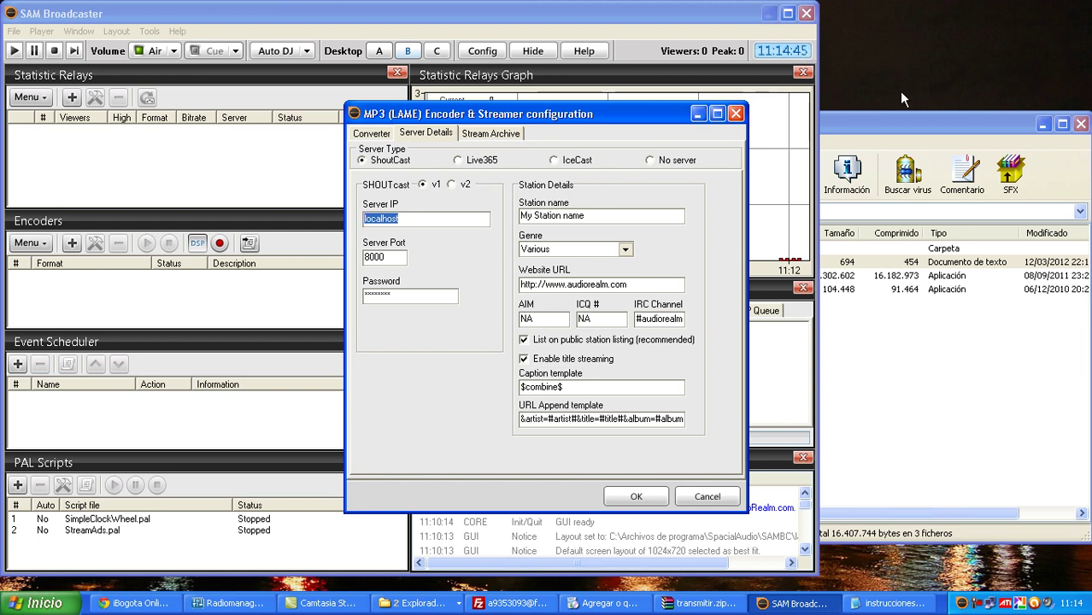
# Step: Close the transmitir.zip archive window in WinRAR and the instrucciones text file in Notepad
pyautogui.click(872, 132)
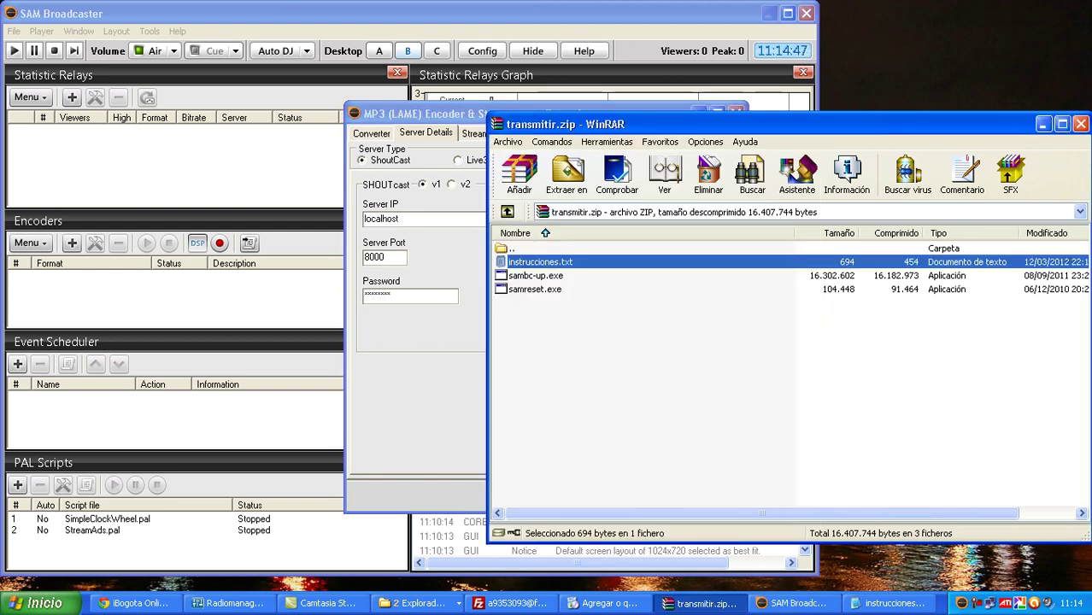
pyautogui.click(1081, 125)
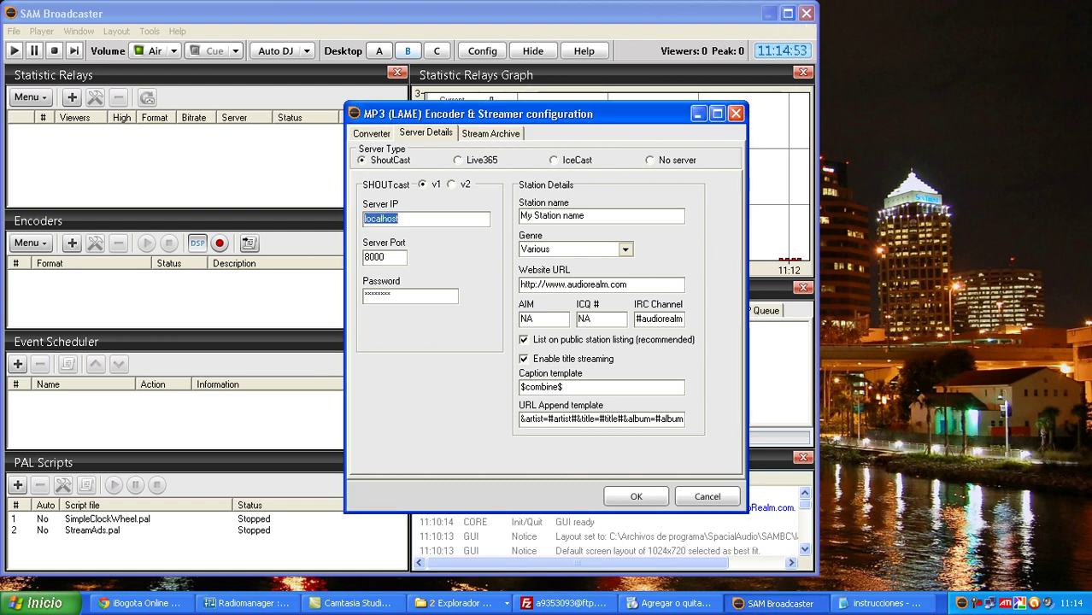
pyautogui.click(881, 603)
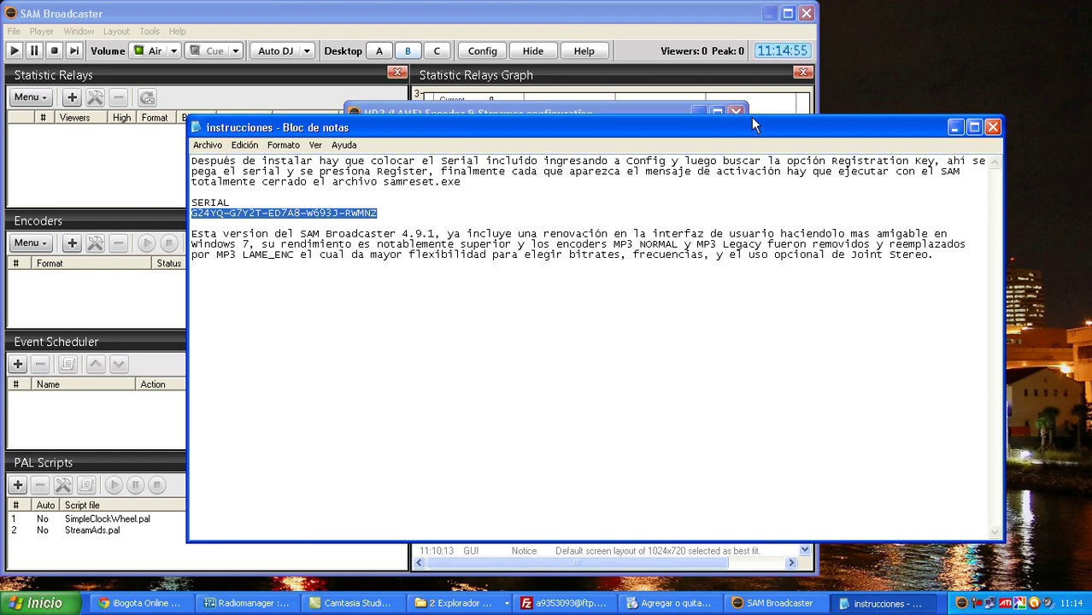
pyautogui.click(993, 127)
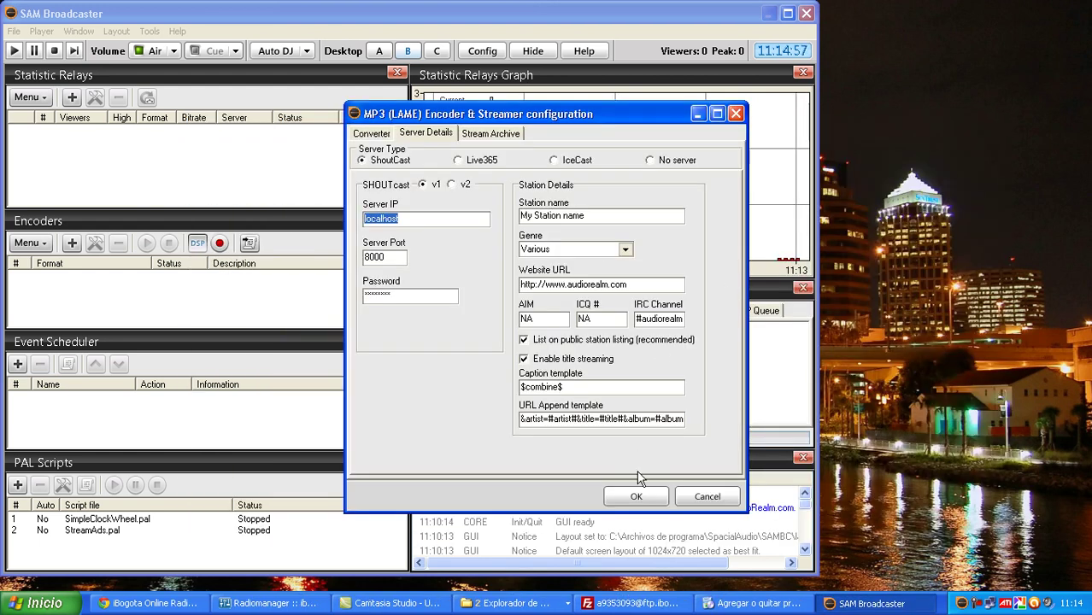
# Step: Open the ibogota text file from the desktop folder (Escritorio) in Notepad and close the folder window
pyautogui.click(512, 603)
pyautogui.click(585, 574)
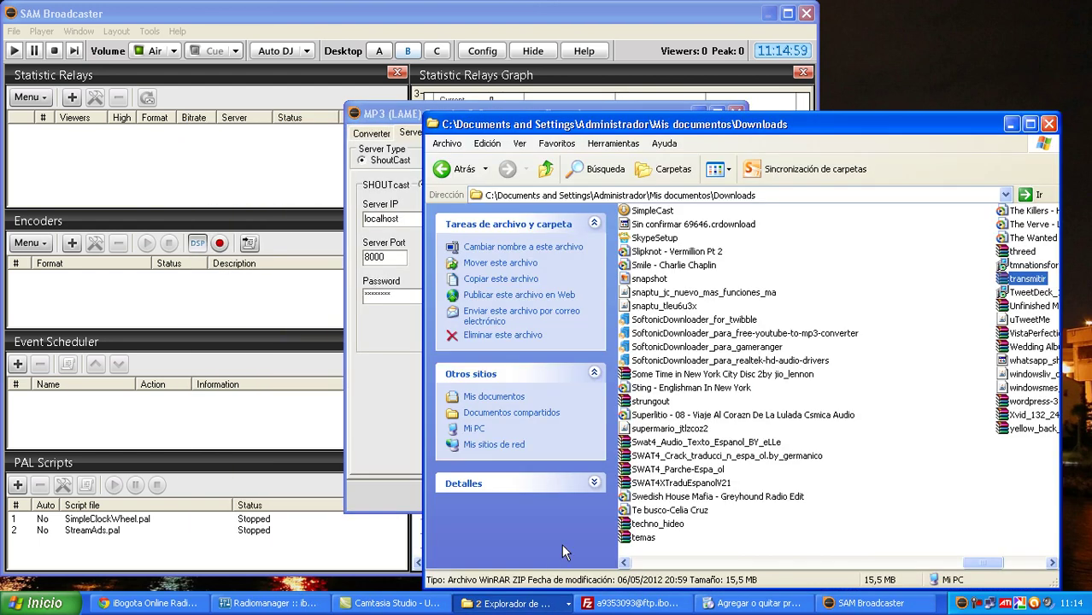
pyautogui.click(478, 182)
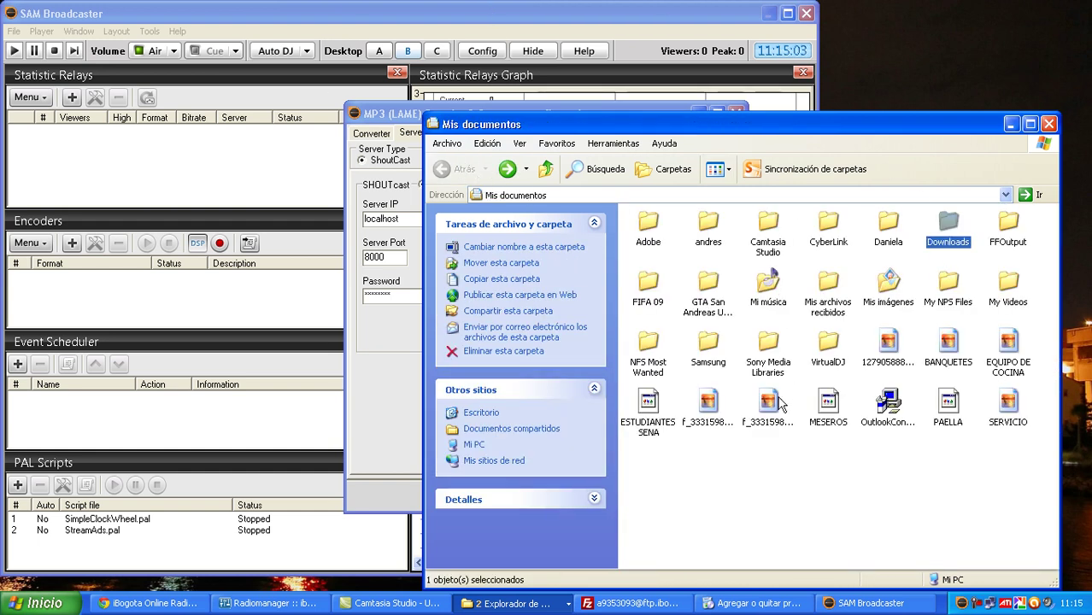
pyautogui.moveTo(654, 275)
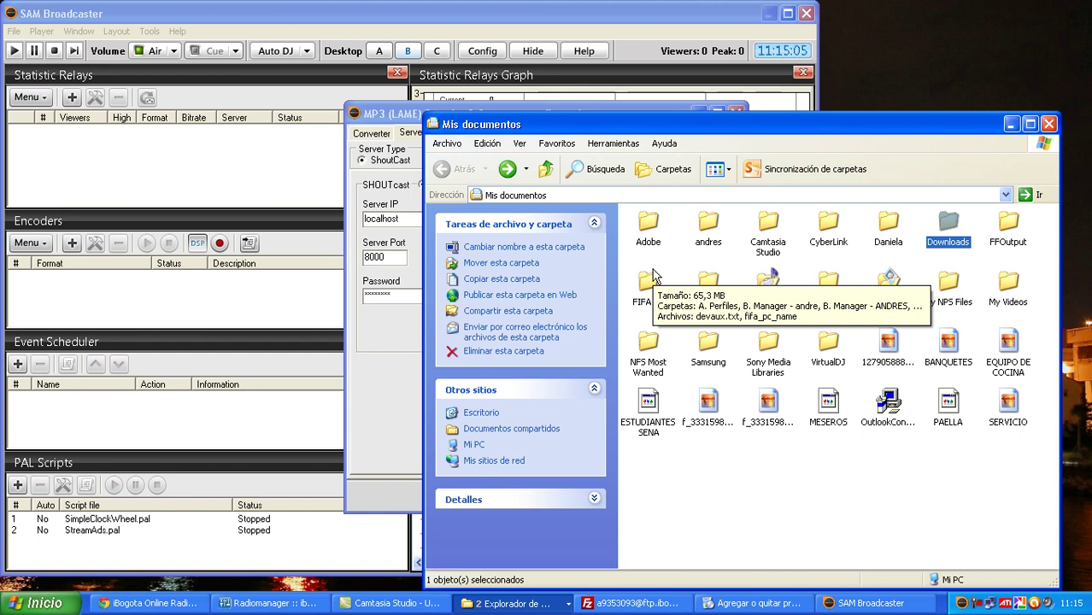
pyautogui.click(480, 413)
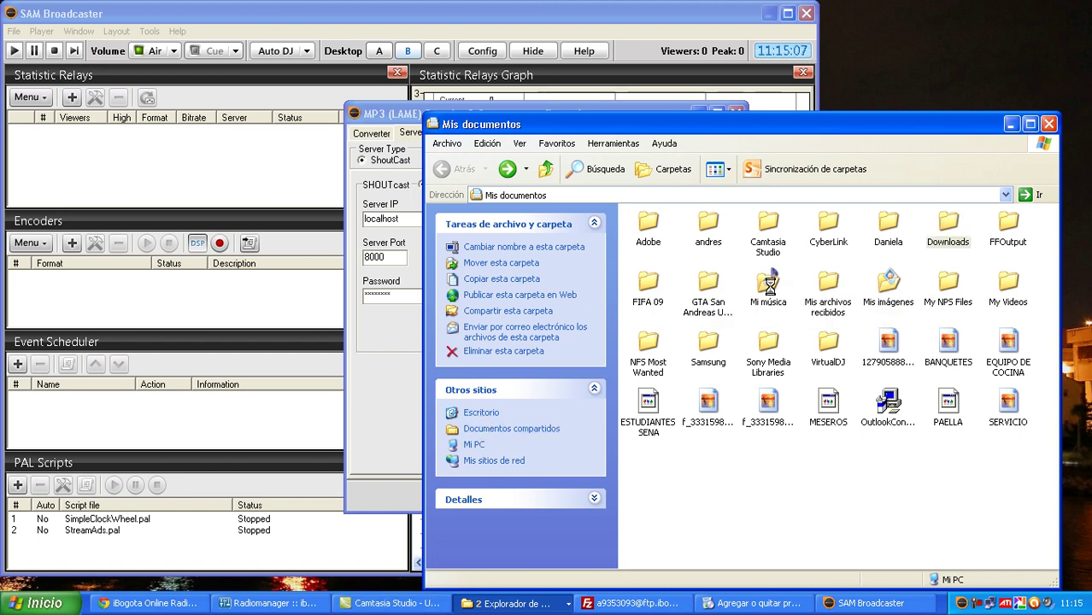
pyautogui.moveTo(1054, 288); pyautogui.dragTo(1057, 457)
pyautogui.doubleClick(871, 385)
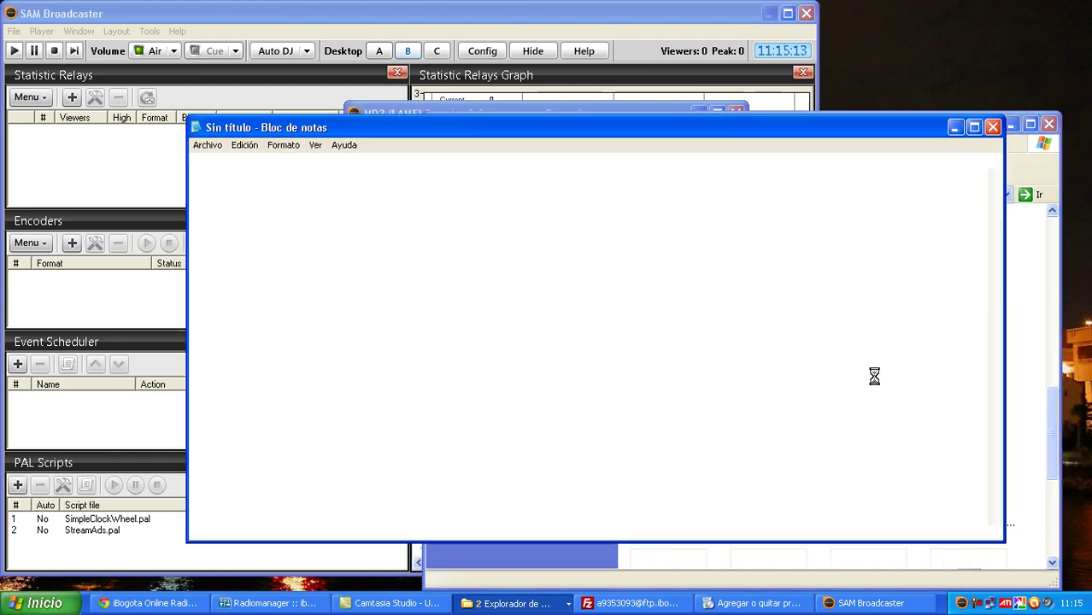
pyautogui.click(1049, 125)
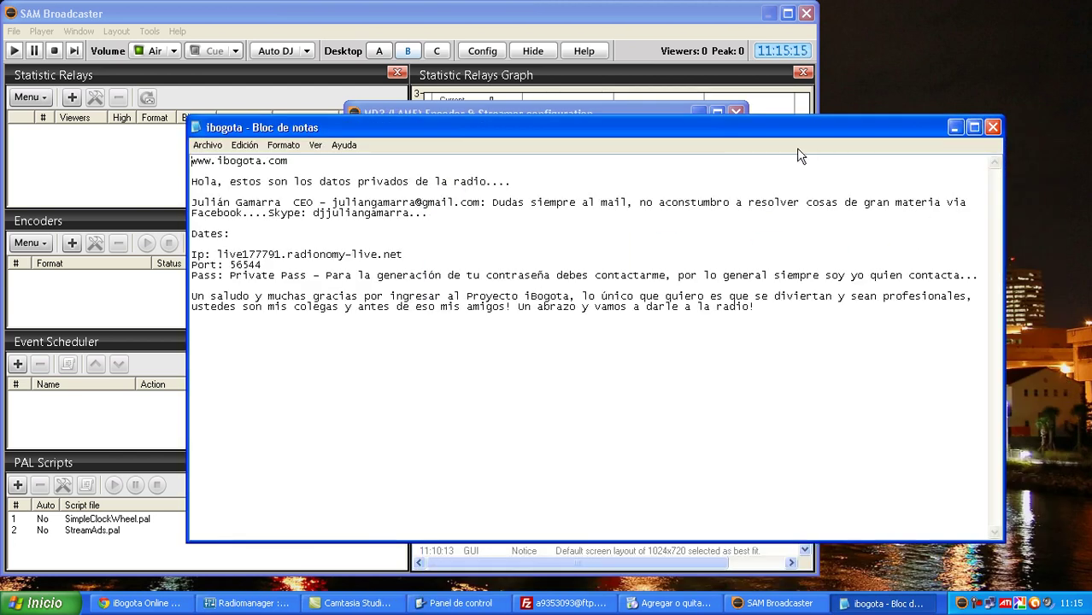
# Step: Examine the contact information, closing message and Ip, Port and Pass lines in the ibogota file
pyautogui.moveTo(470, 220); pyautogui.dragTo(260, 191)
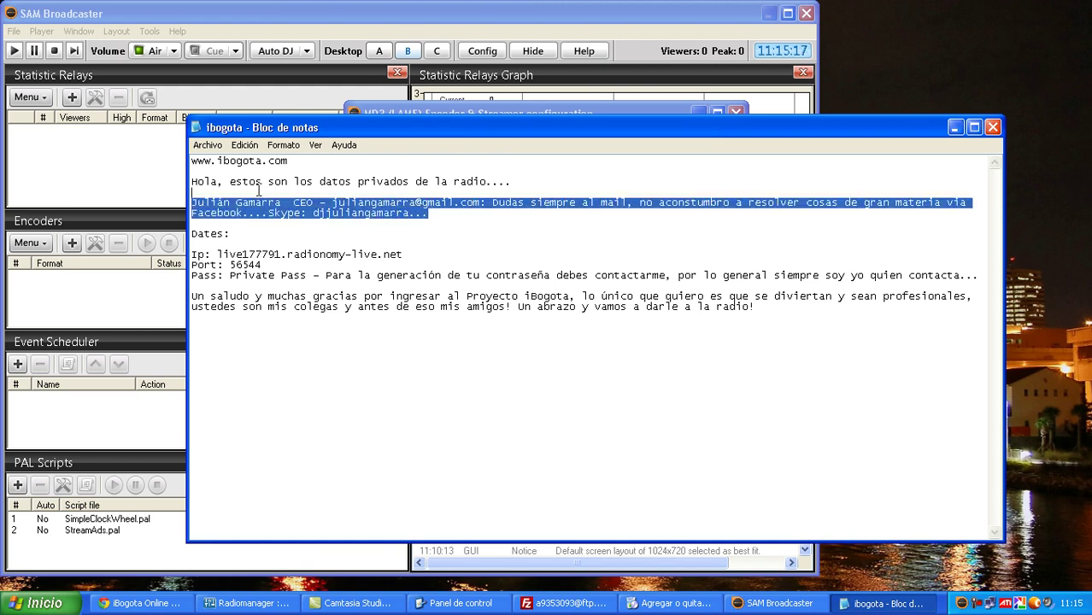
pyautogui.click(291, 333)
pyautogui.moveTo(191, 297); pyautogui.dragTo(824, 317)
pyautogui.click(823, 327)
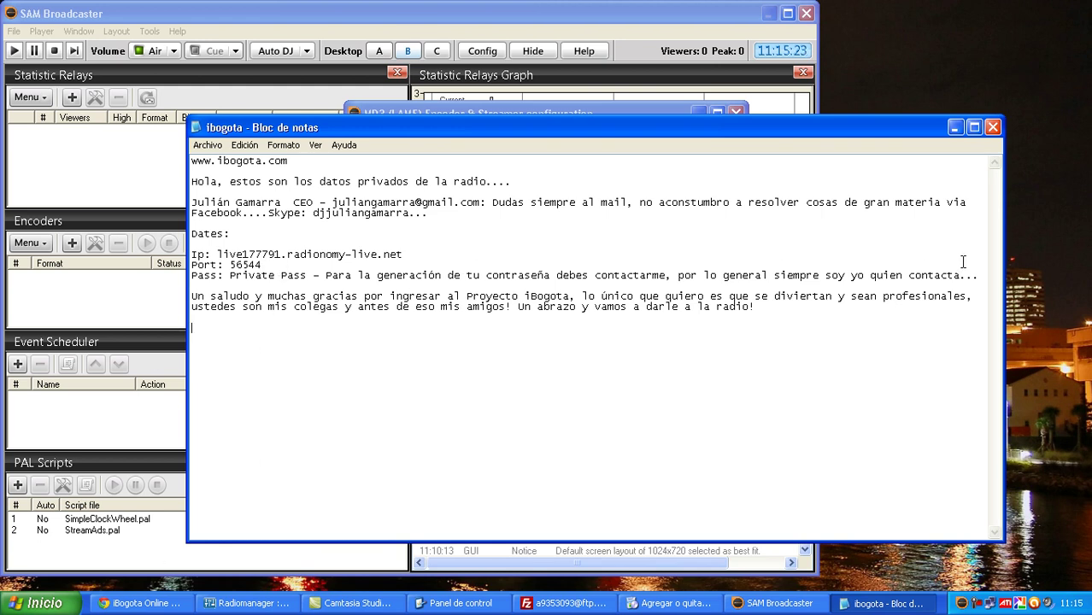
pyautogui.moveTo(981, 278); pyautogui.dragTo(193, 254)
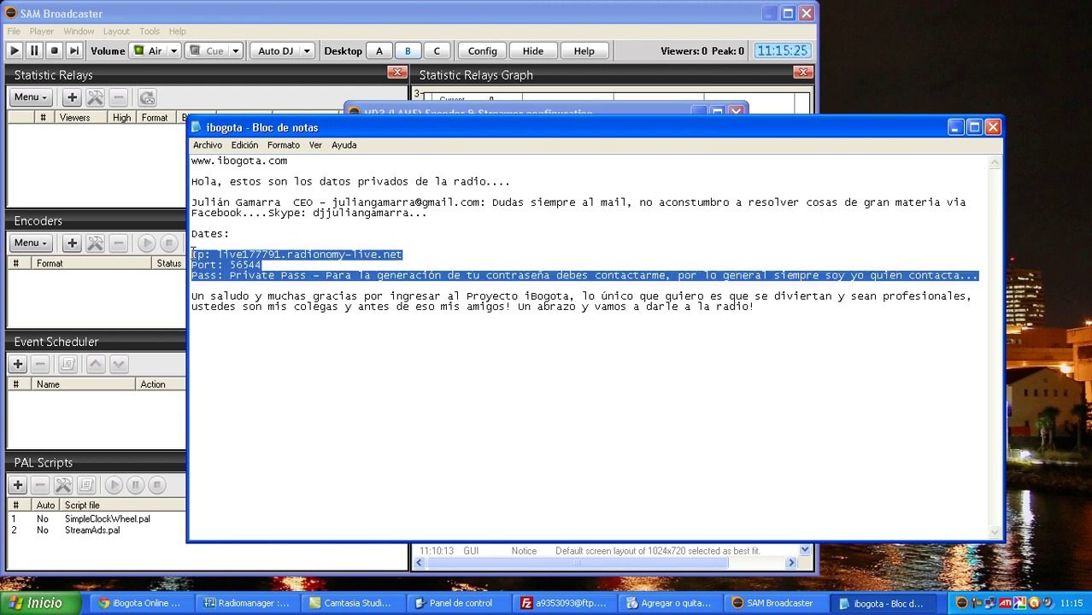
pyautogui.click(232, 277)
# Step: Copy the Ip address from the ibogota file and set the encoder's Server IP to live177791.radionomy-live.net
pyautogui.moveTo(219, 255); pyautogui.dragTo(403, 257)
pyautogui.click(239, 254)
pyautogui.rightClick(401, 254)
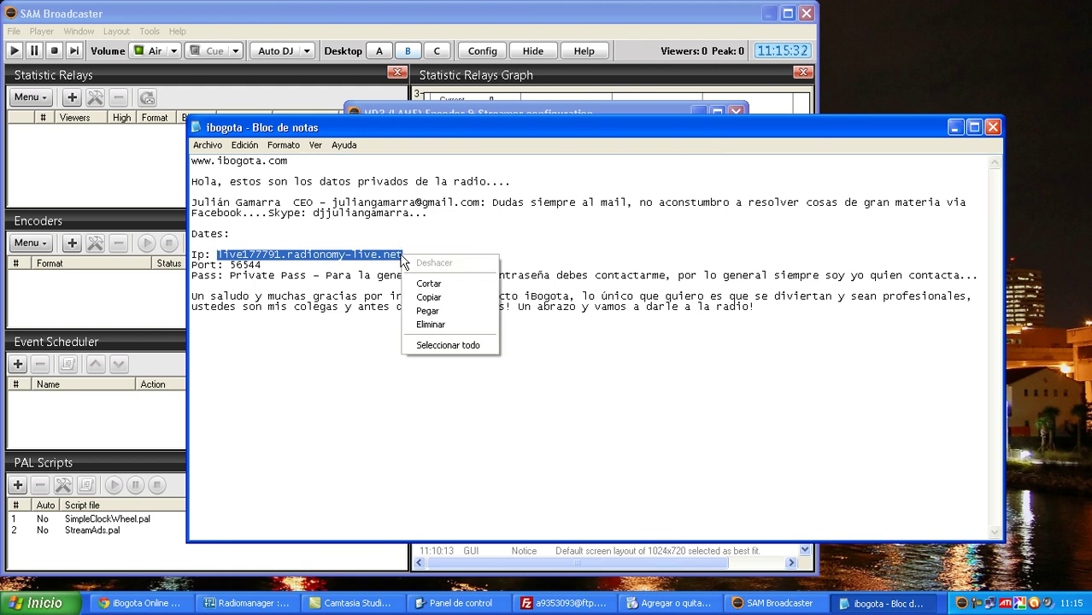
pyautogui.click(428, 292)
pyautogui.press('Down')
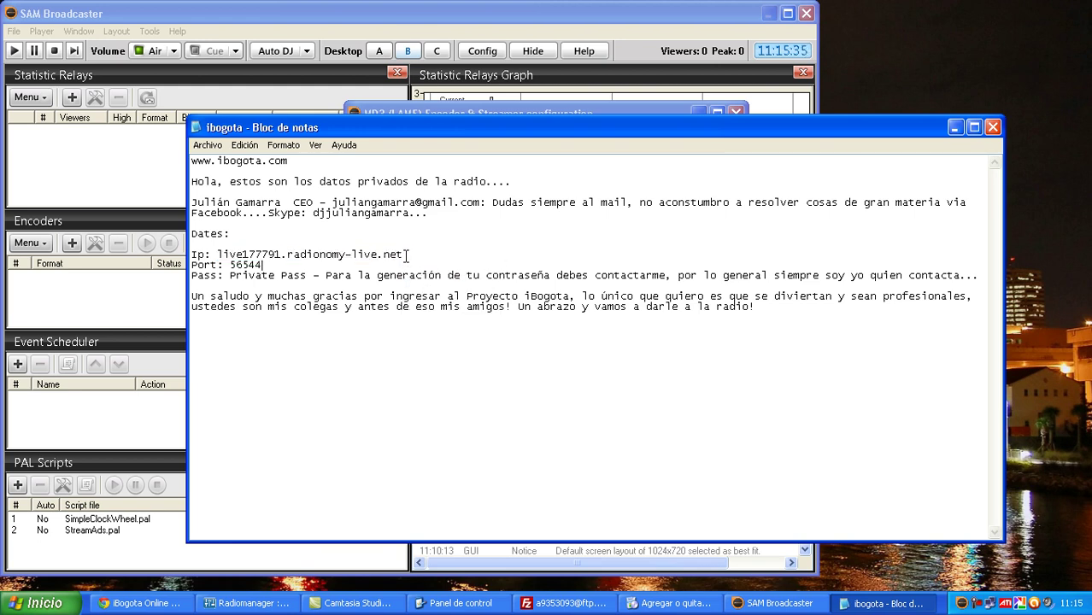
pyautogui.moveTo(406, 255); pyautogui.dragTo(322, 246)
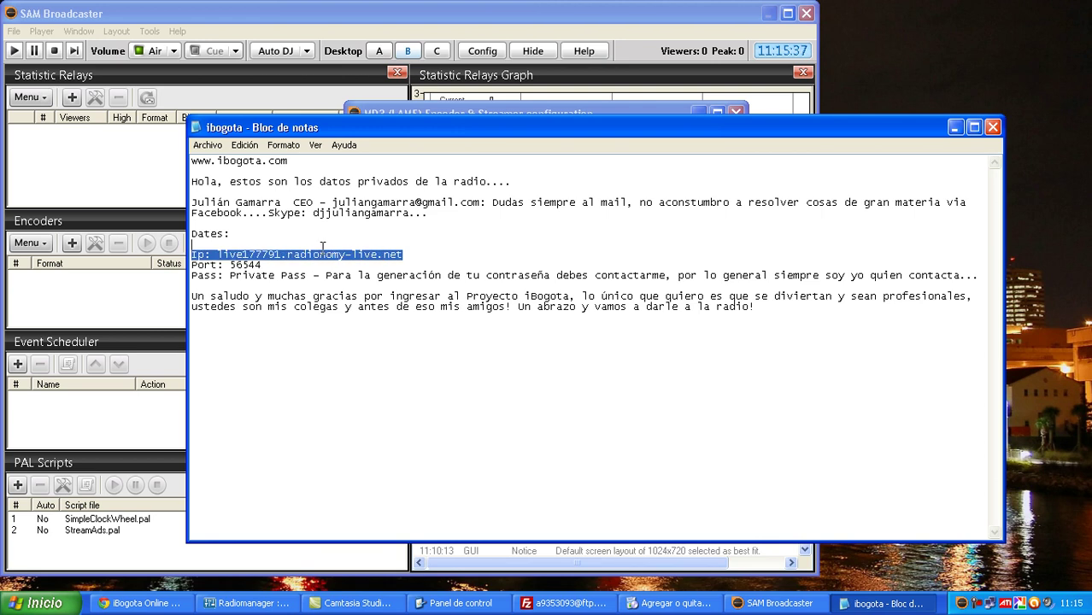
pyautogui.moveTo(247, 247); pyautogui.dragTo(223, 254)
pyautogui.rightClick(225, 256)
pyautogui.click(295, 303)
pyautogui.click(955, 126)
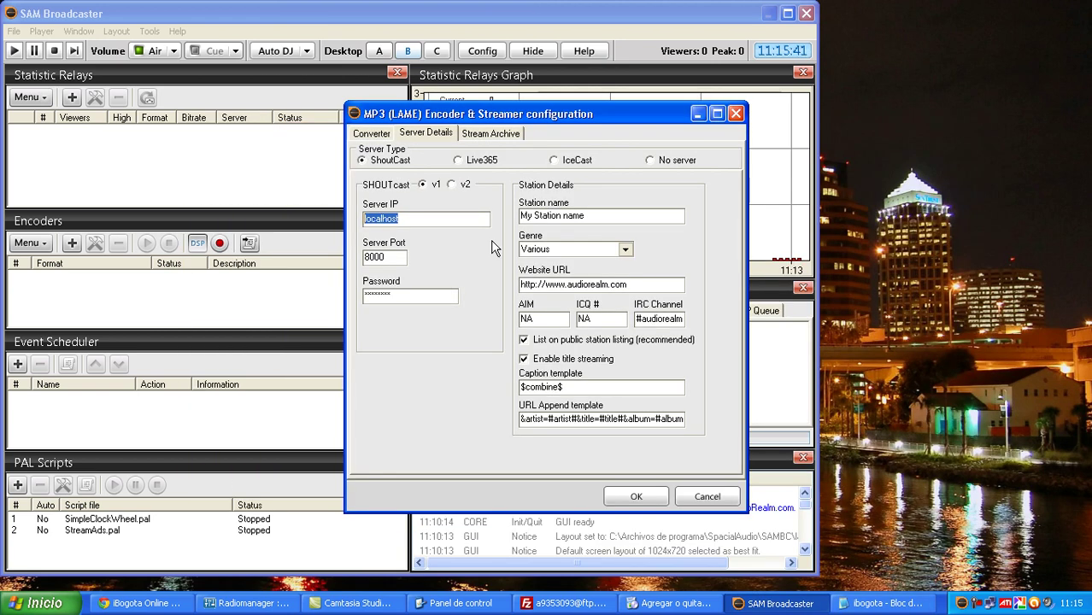
pyautogui.hotkey('ctrl', 'v')
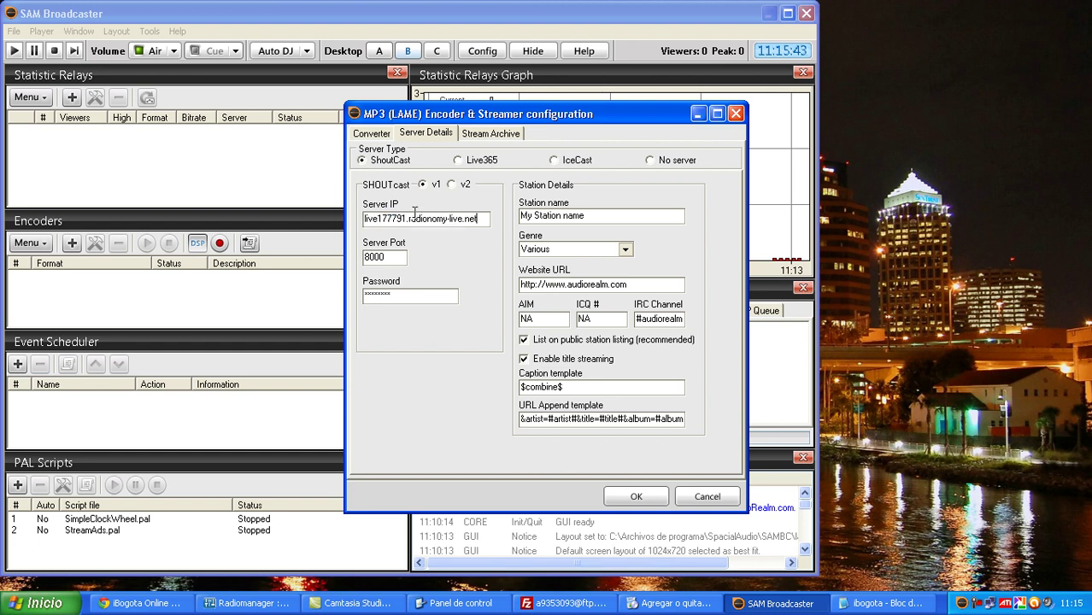
# Step: Copy the port number from the ibogota file and set the encoder's Server Port to 56544
pyautogui.press('Tab')
pyautogui.click(880, 603)
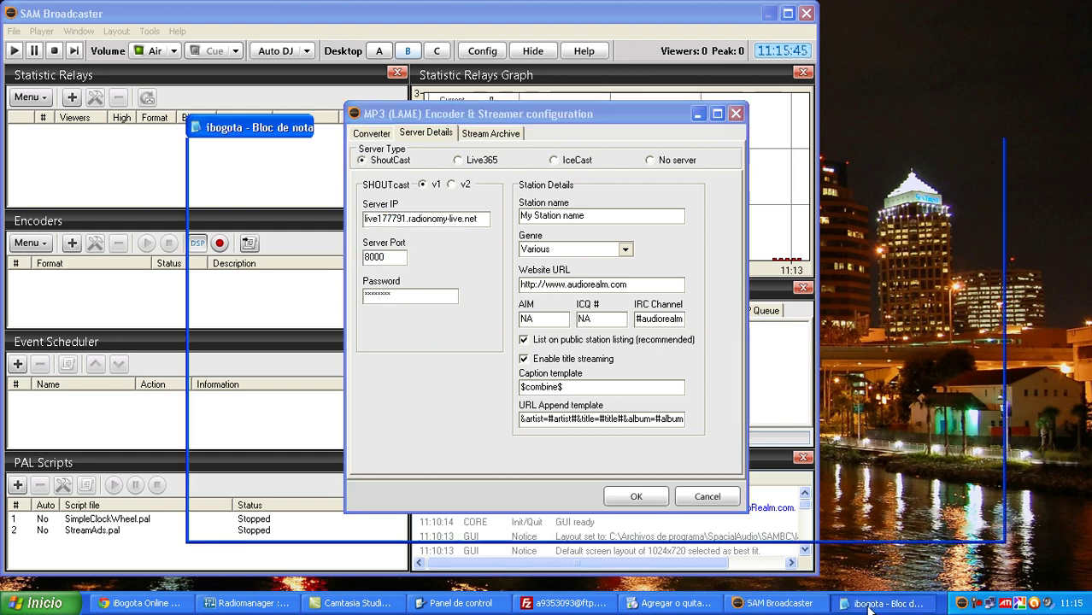
pyautogui.moveTo(278, 269); pyautogui.dragTo(234, 266)
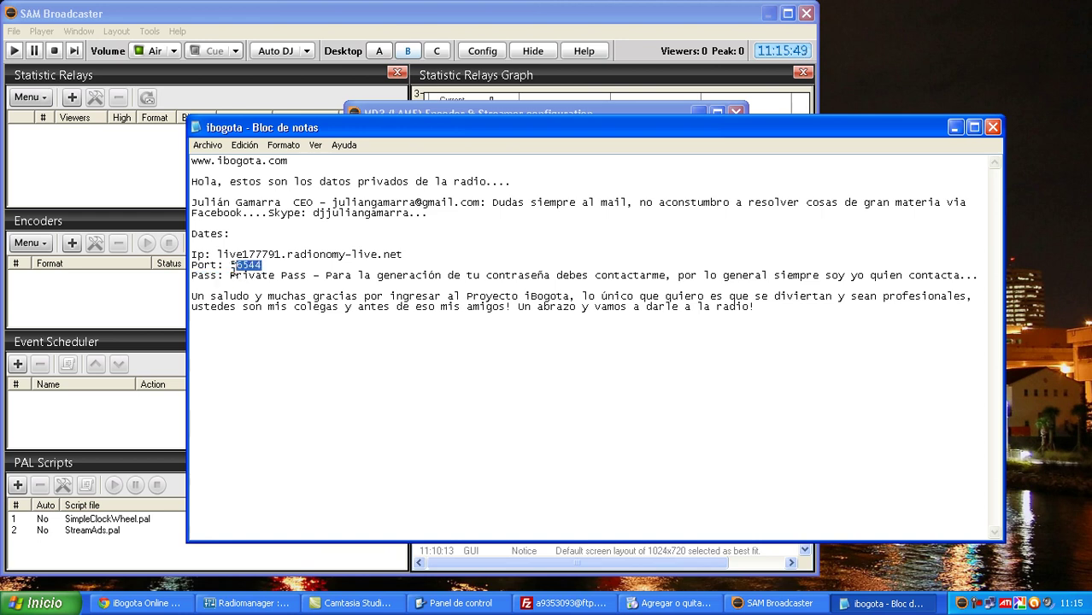
pyautogui.rightClick(251, 272)
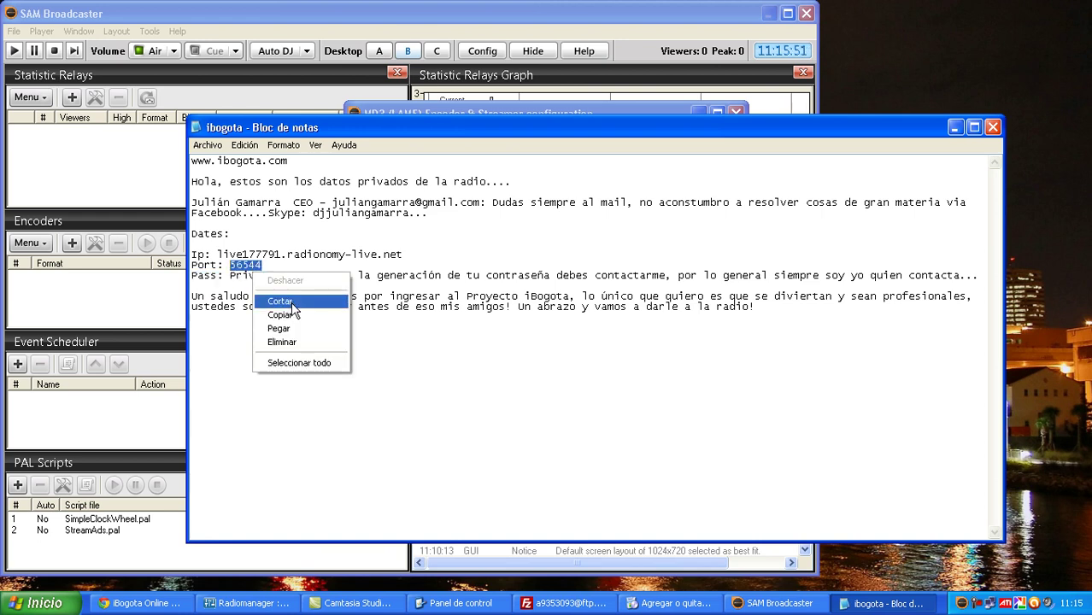
pyautogui.click(286, 311)
pyautogui.click(954, 128)
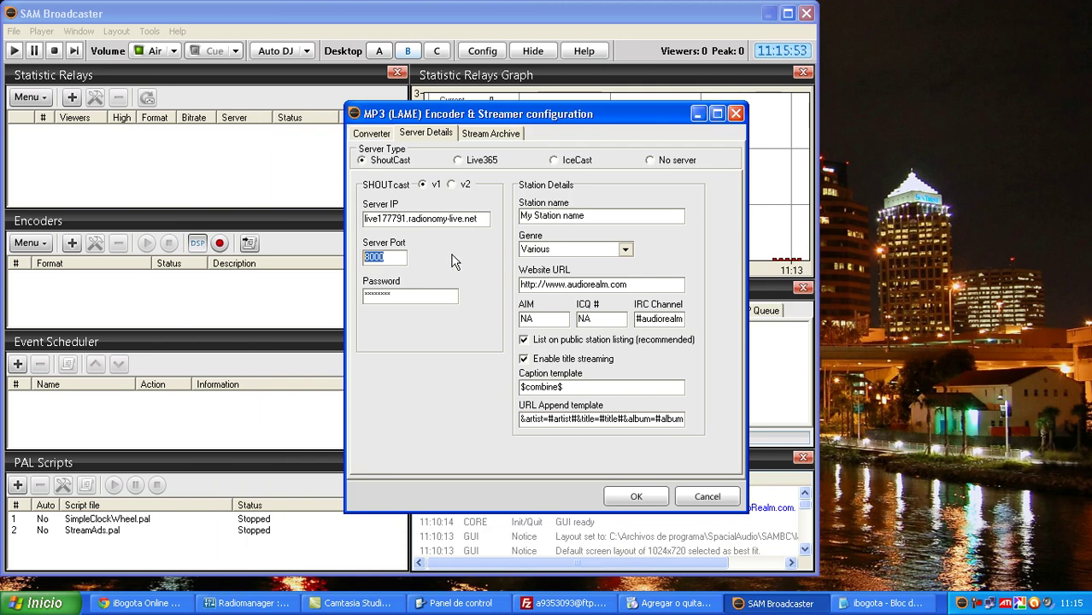
pyautogui.hotkey('ctrl', 'v')
# Step: Check the Pass line in the ibogota file and replace the encoder's server password with the station password
pyautogui.doubleClick(427, 293)
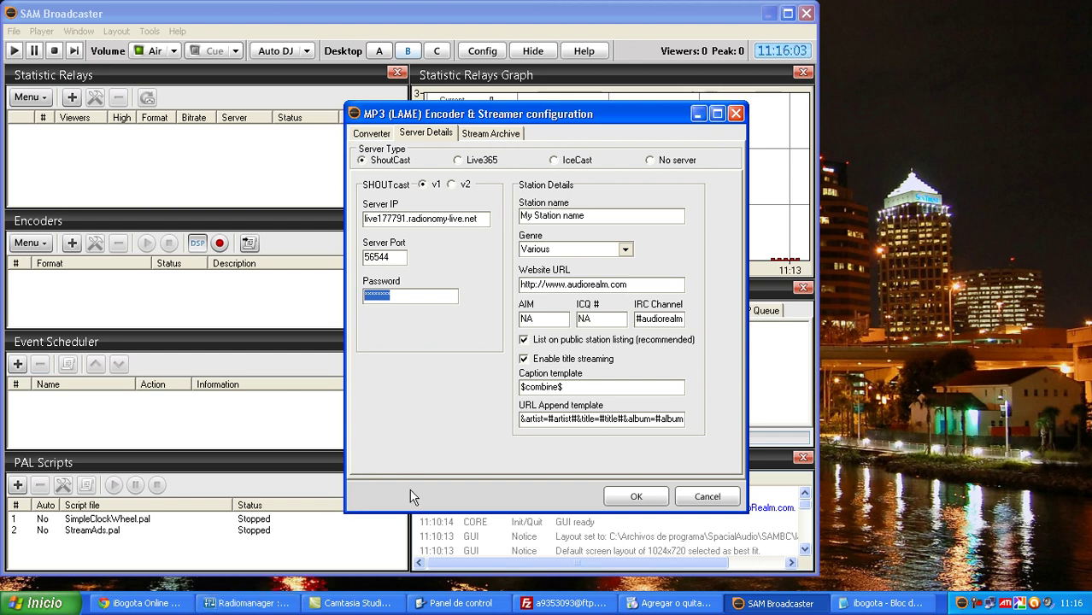
pyautogui.click(866, 608)
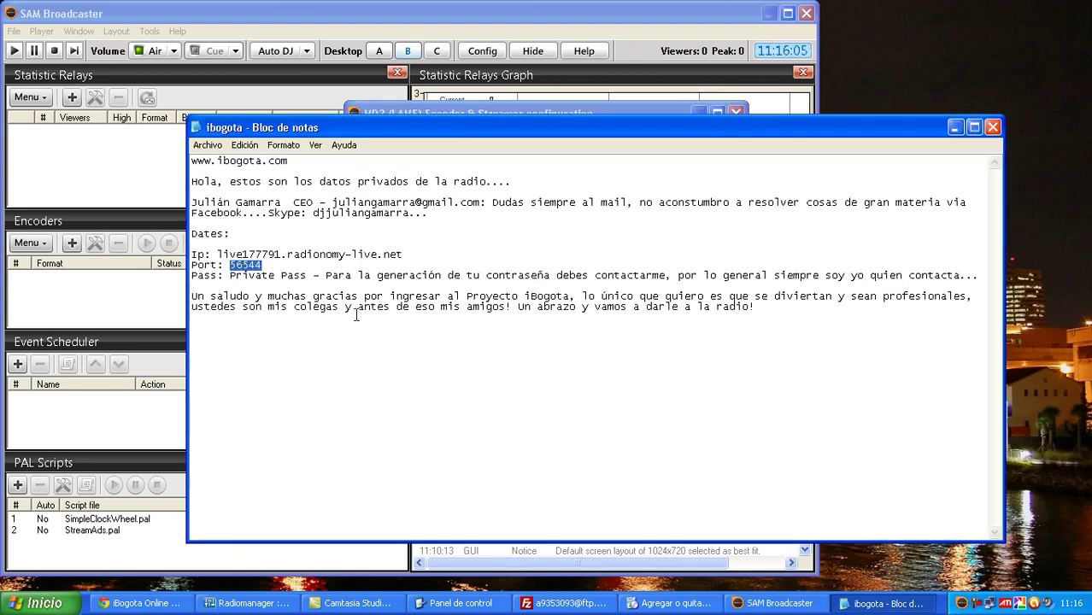
pyautogui.click(955, 127)
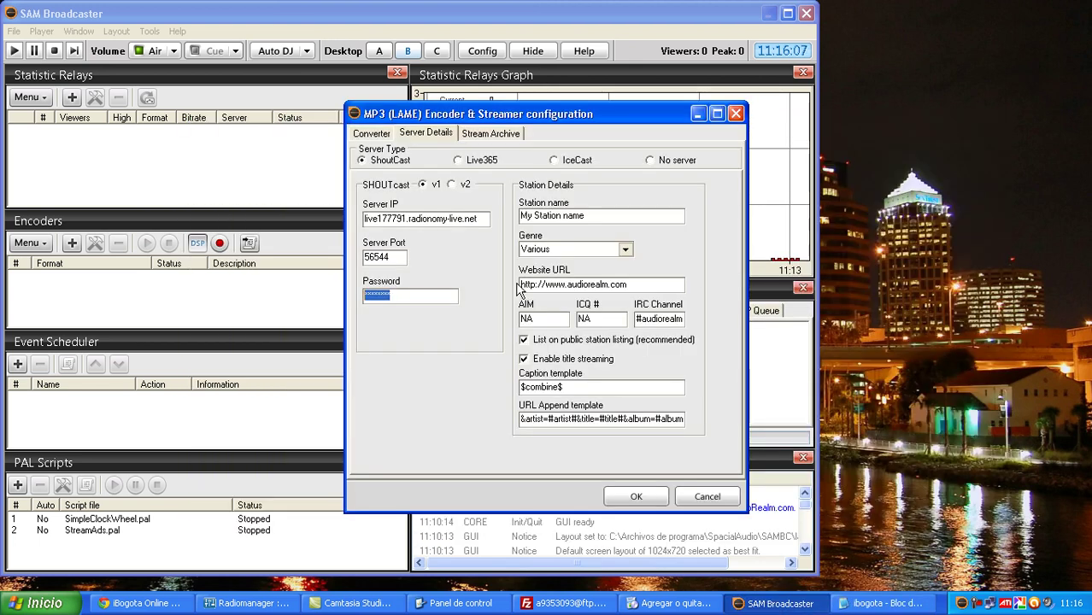
pyautogui.write('*****')
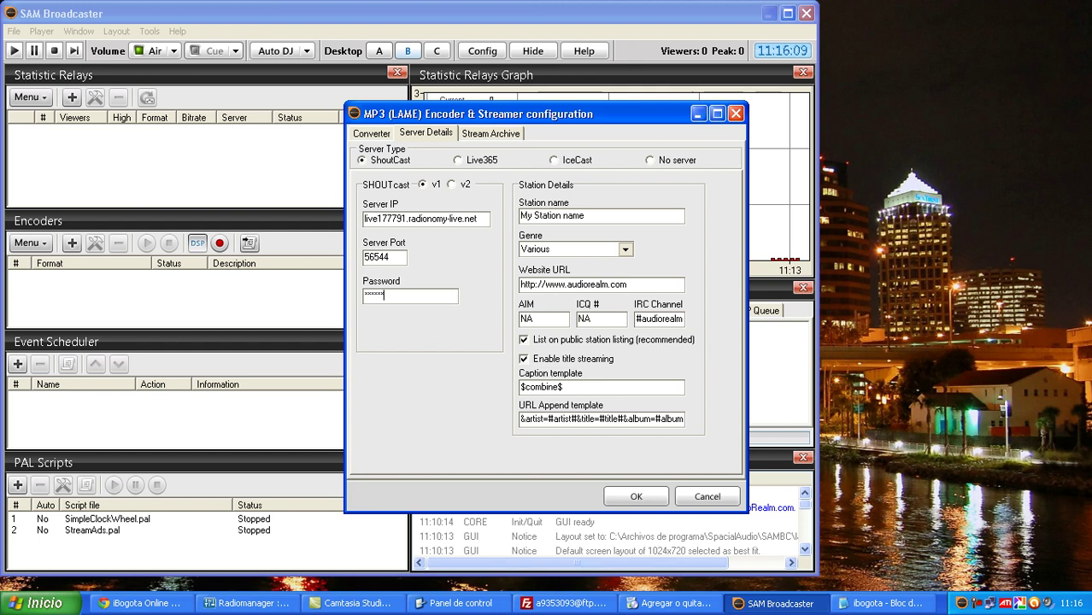
pyautogui.write('********')
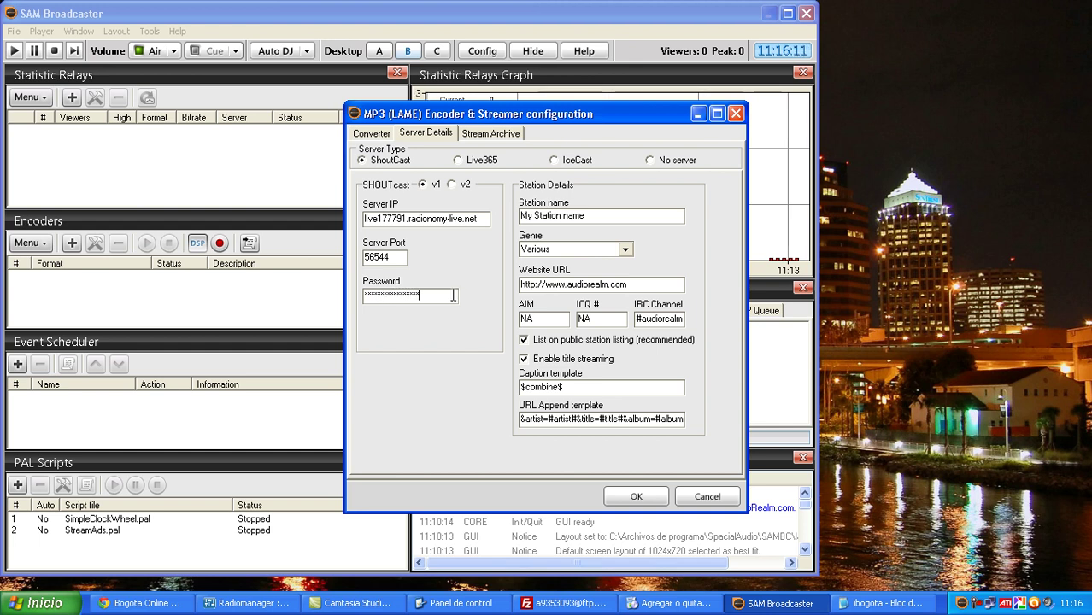
pyautogui.write('***')
# Step: Set the station name to "Ibogota - Radio Online" with Various as the genre
pyautogui.press('Tab')
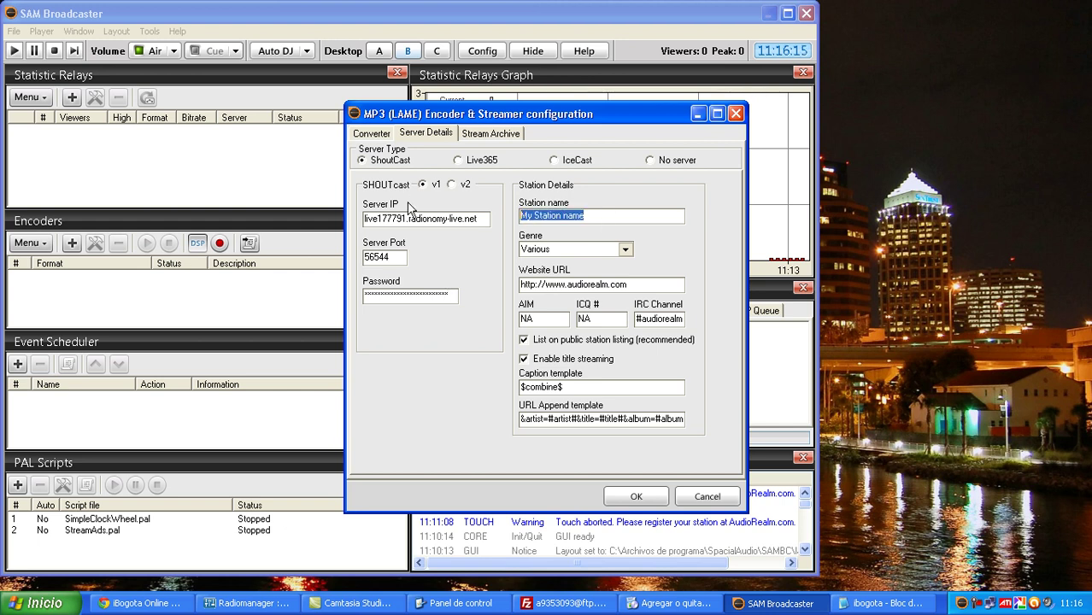
pyautogui.press('BackSpace')
pyautogui.write('Ibogota - Radio Online')
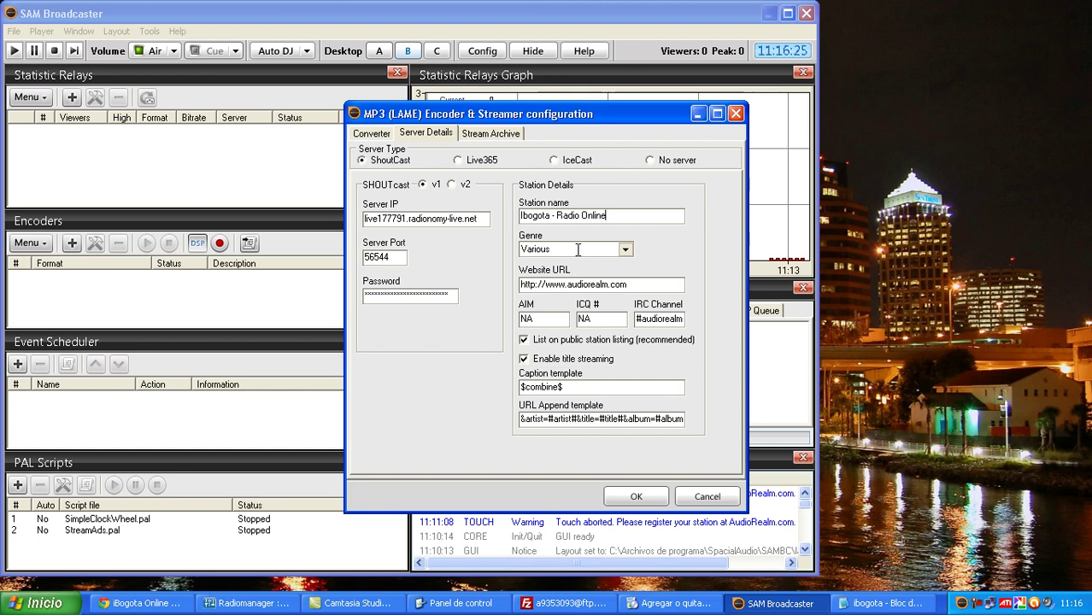
pyautogui.click(626, 250)
pyautogui.click(687, 262)
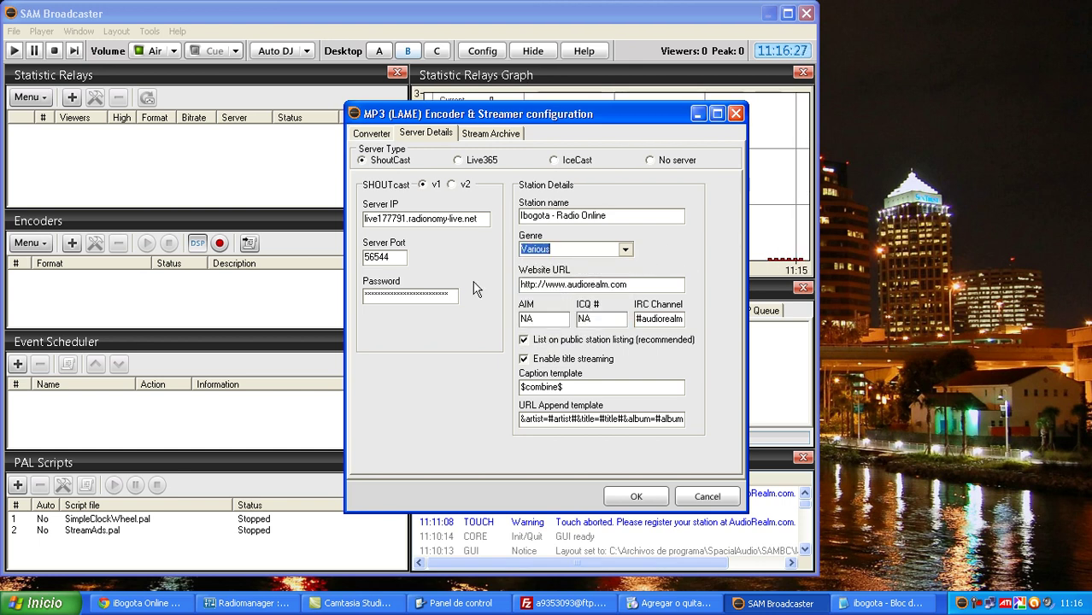
pyautogui.moveTo(570, 284); pyautogui.dragTo(670, 291)
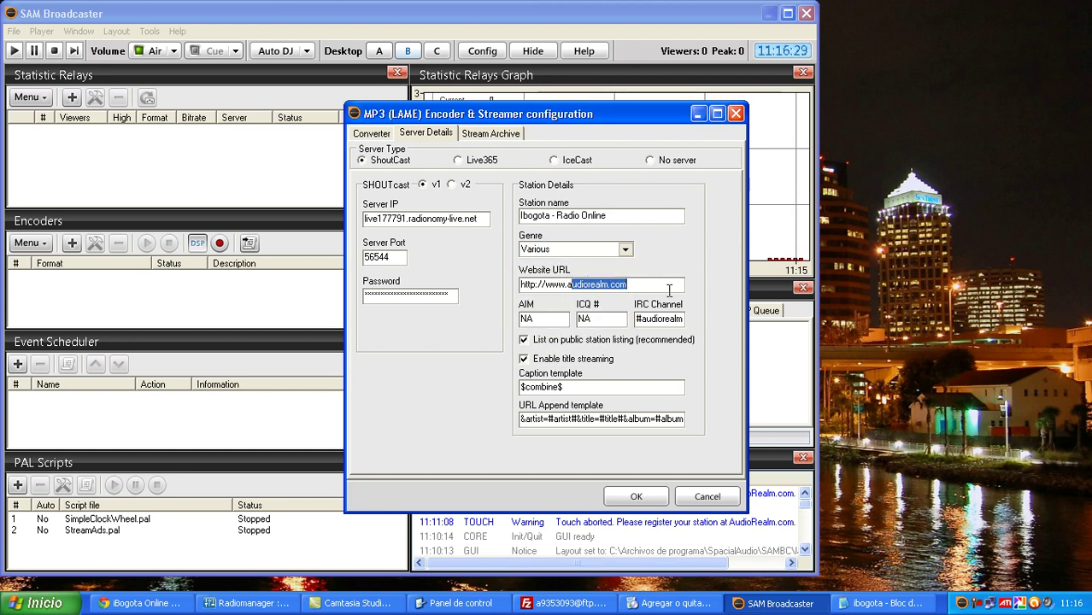
pyautogui.press('BackSpace')
pyautogui.press('BackSpace')
pyautogui.write('ibo')
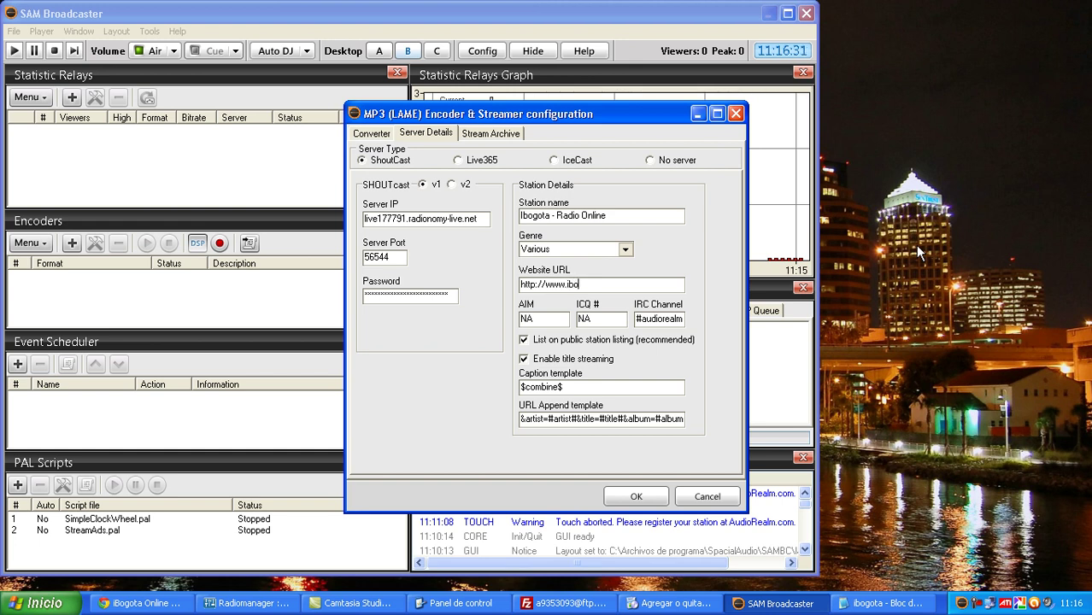
pyautogui.write('gota.com')
# Step: Try the Save stream to file option with its archive filename selection, and turn the option back off
pyautogui.click(490, 136)
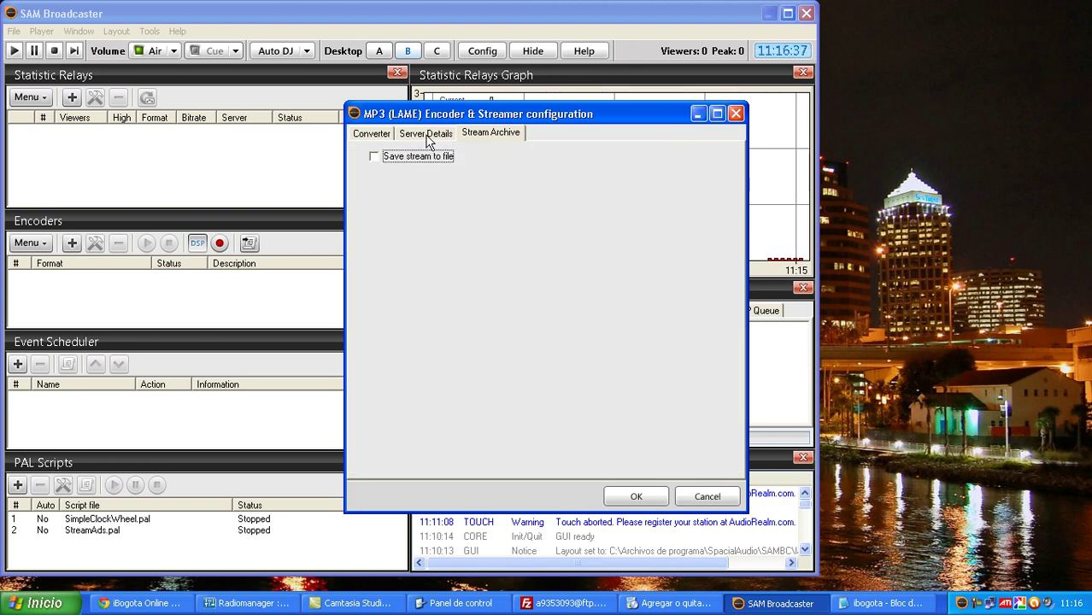
pyautogui.click(375, 158)
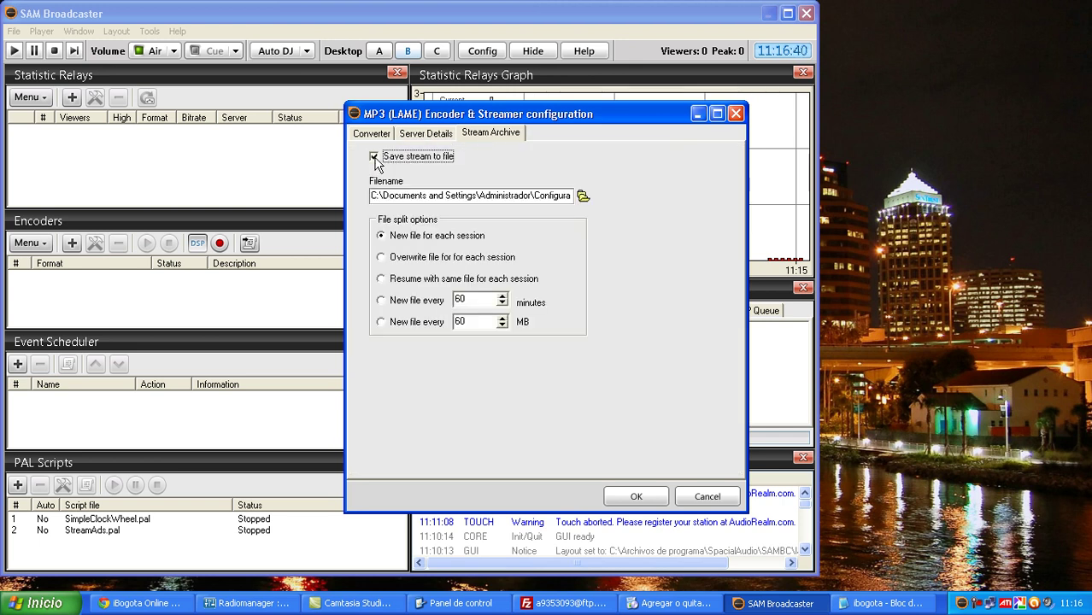
pyautogui.click(584, 196)
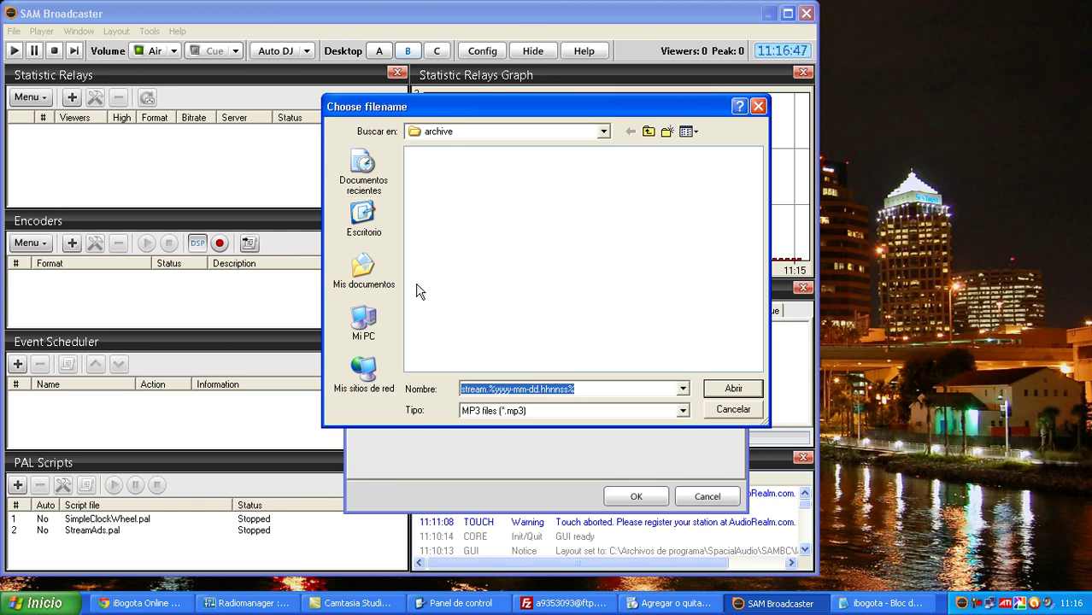
pyautogui.click(732, 410)
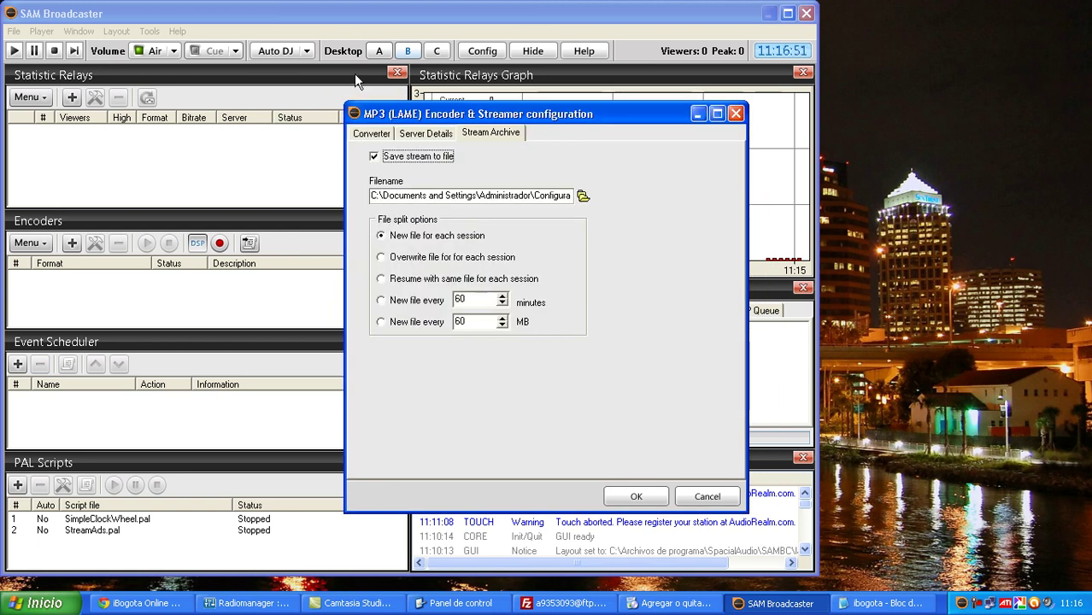
pyautogui.click(374, 157)
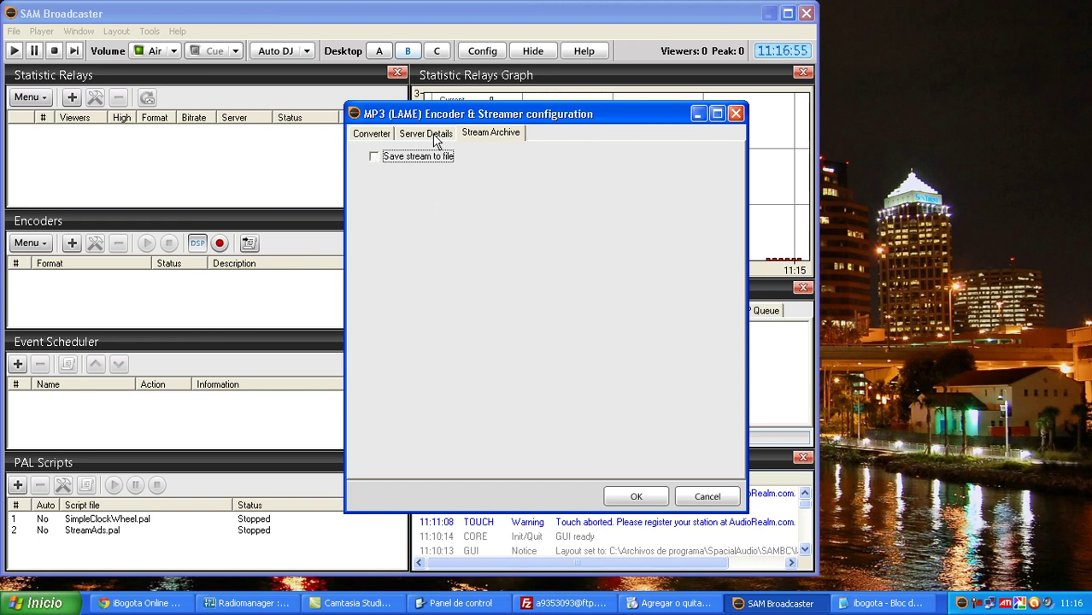
# Step: Review the Converter, Server Details and Stream Archive settings and save the MP3 encoder configuration
pyautogui.click(407, 135)
pyautogui.click(378, 134)
pyautogui.click(420, 135)
pyautogui.click(518, 134)
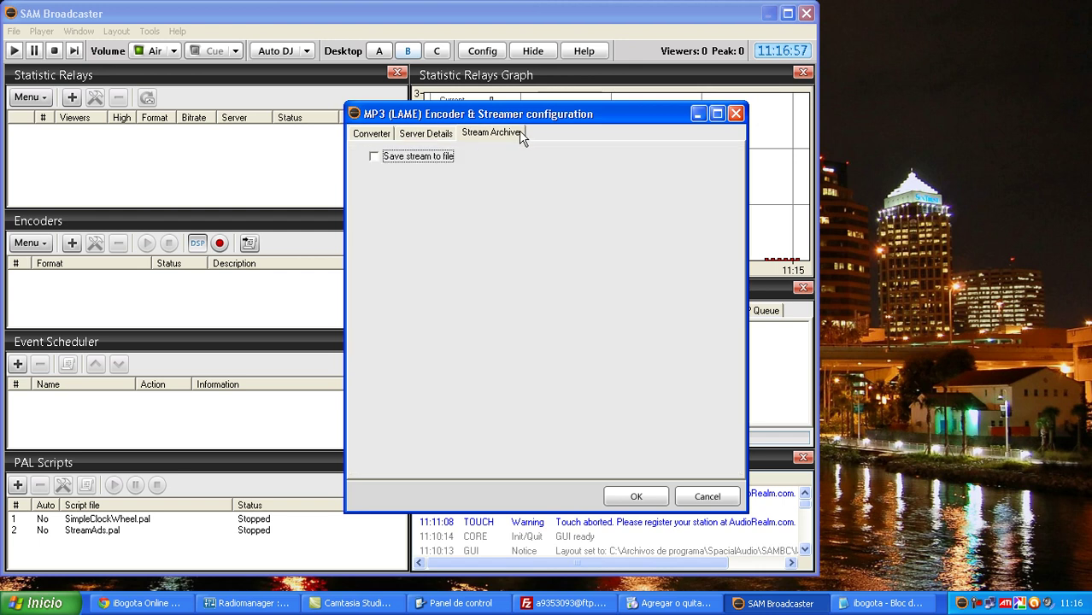
pyautogui.click(637, 499)
pyautogui.click(638, 502)
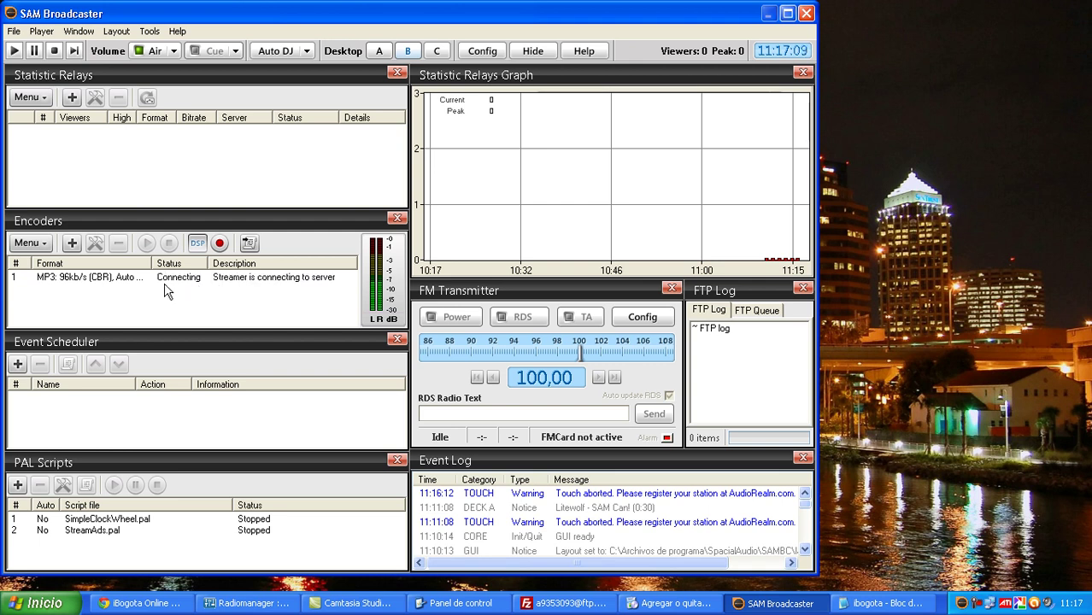
# Step: Select the MP3 96kb/s encoder in the Encoders list and stop it
pyautogui.click(263, 277)
pyautogui.click(168, 244)
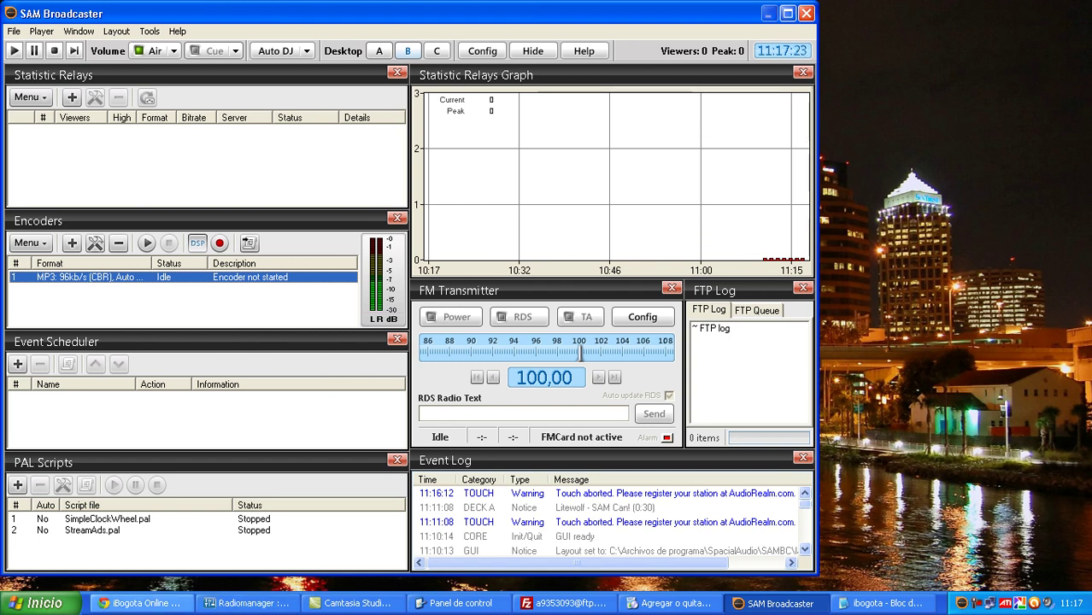
# Step: Switch to the browser and open the ESCUCHA AQUÍ page on ibogota.com to view its live radio player
pyautogui.click(139, 603)
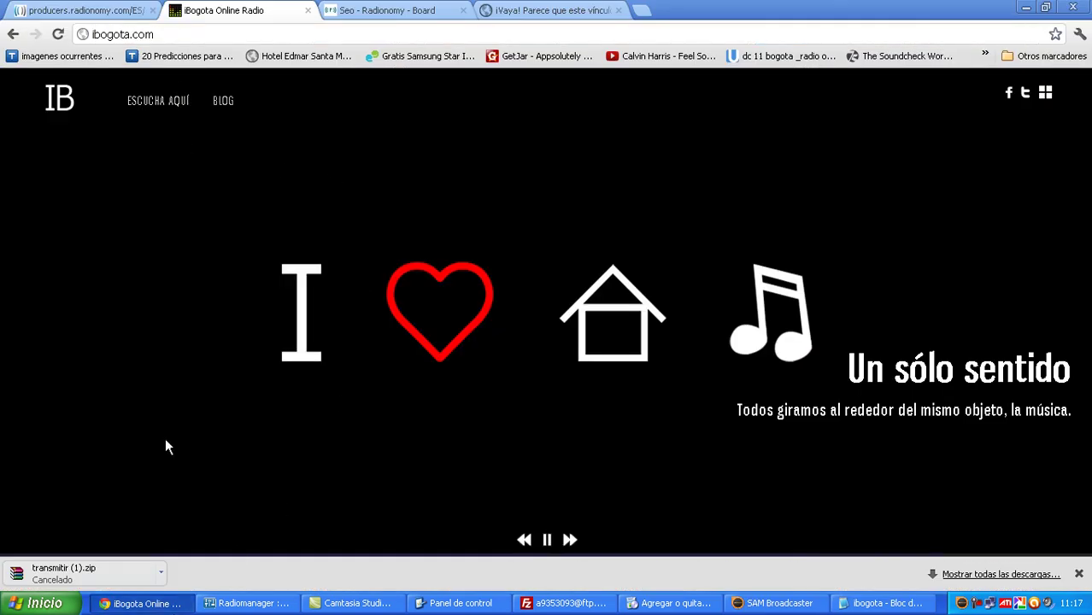
pyautogui.click(158, 101)
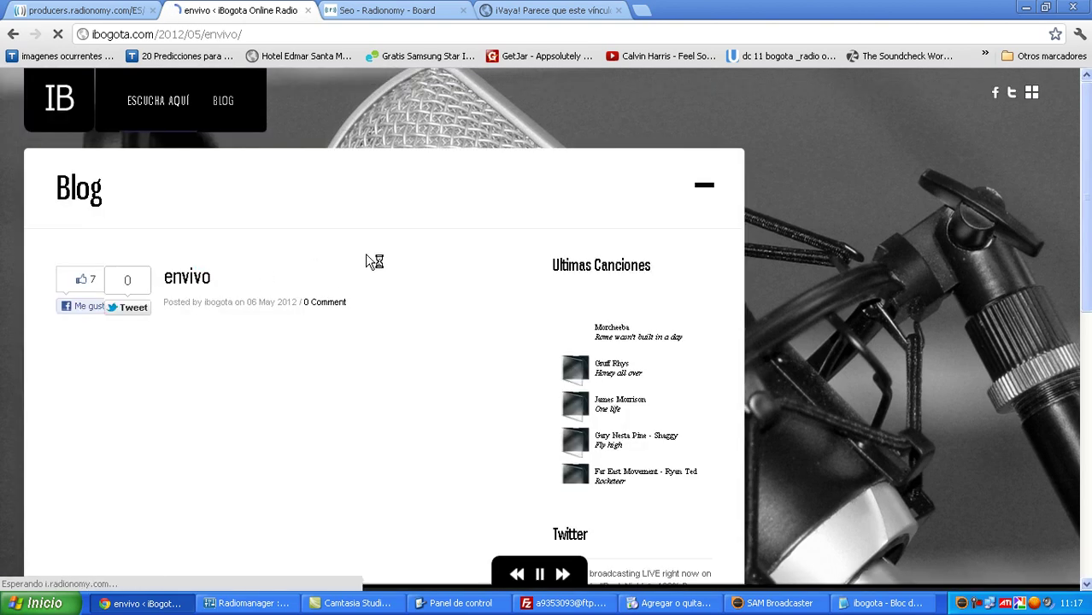
pyautogui.scroll(-2, 380, 261)
pyautogui.scroll(-1, 385, 265)
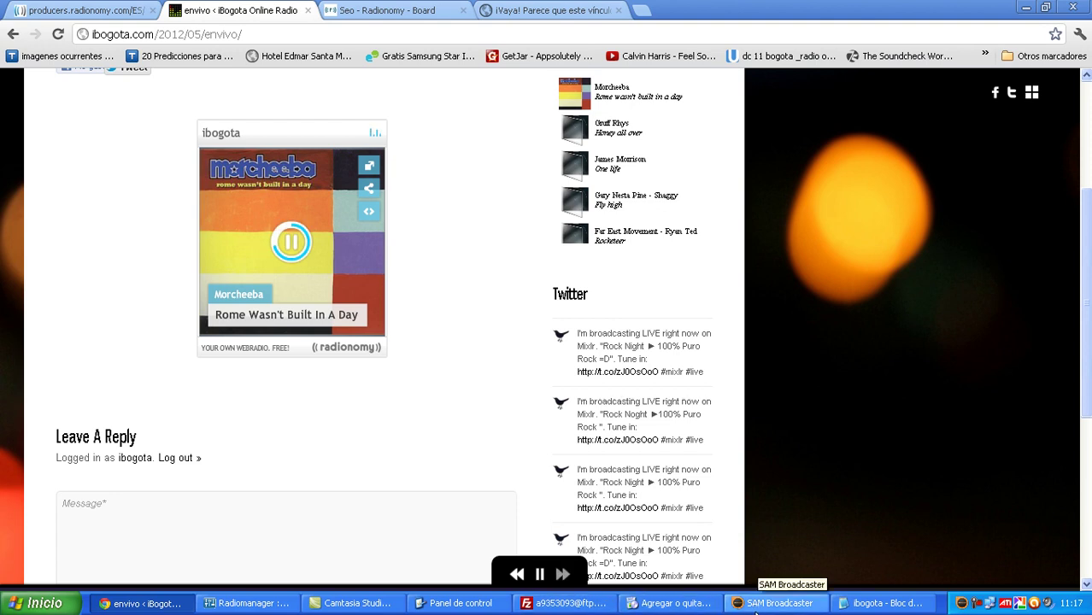
# Step: Switch to SAM Broadcaster and start the MP3 96kb/s encoder
pyautogui.click(756, 605)
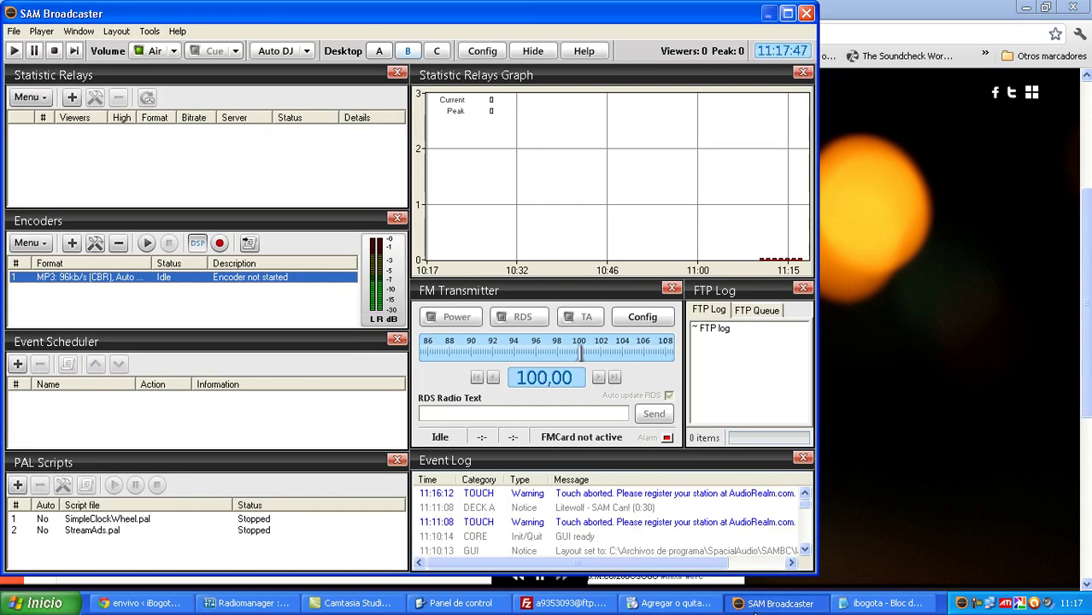
pyautogui.click(147, 246)
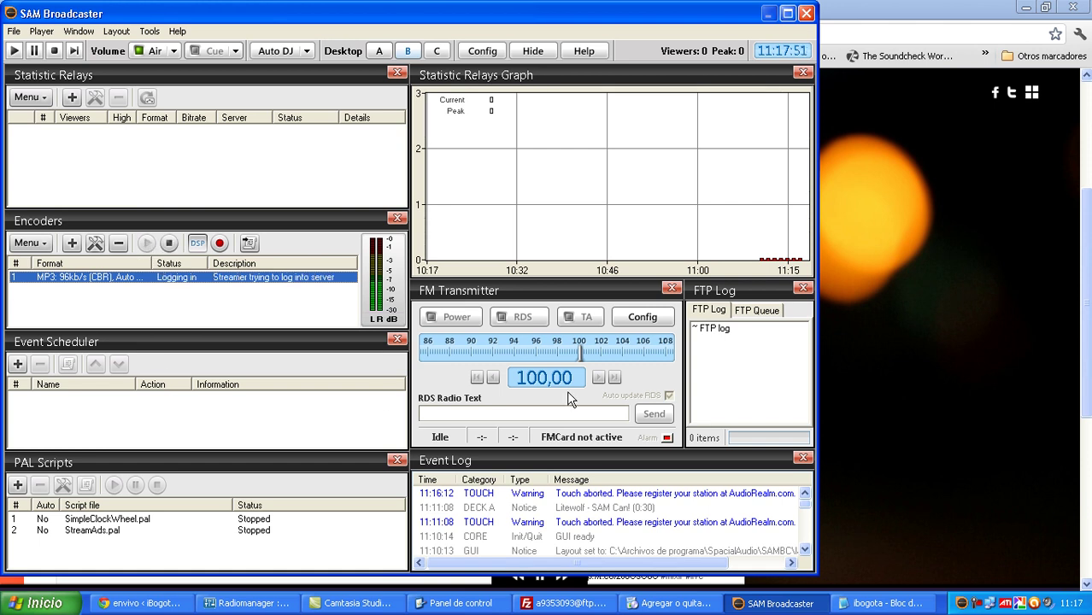
# Step: Check the encoder's status and test playback in the ibogota web player, leaving the player paused
pyautogui.click(838, 344)
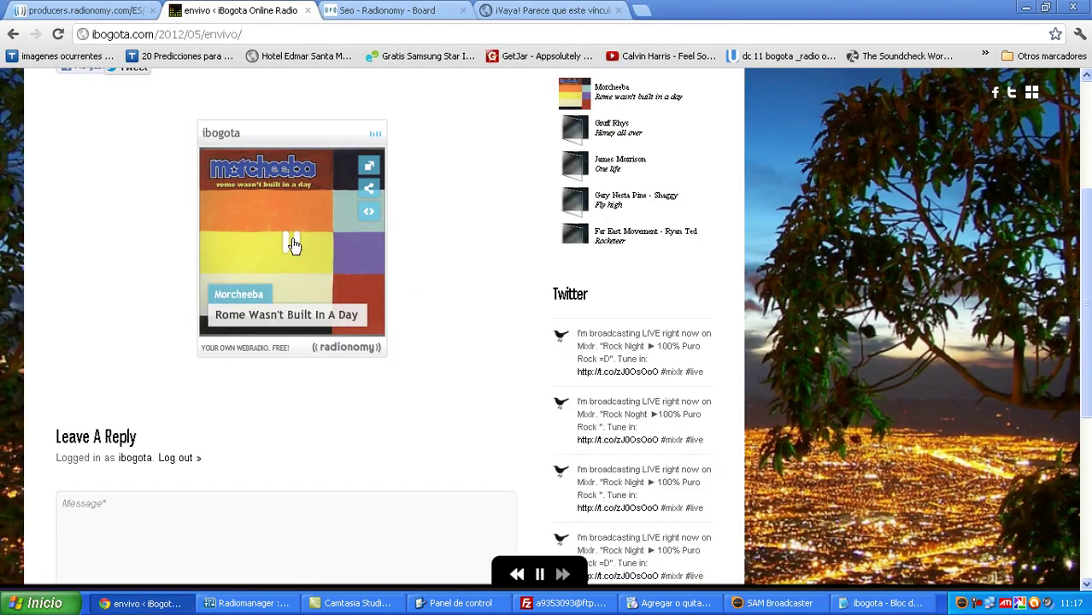
pyautogui.click(774, 603)
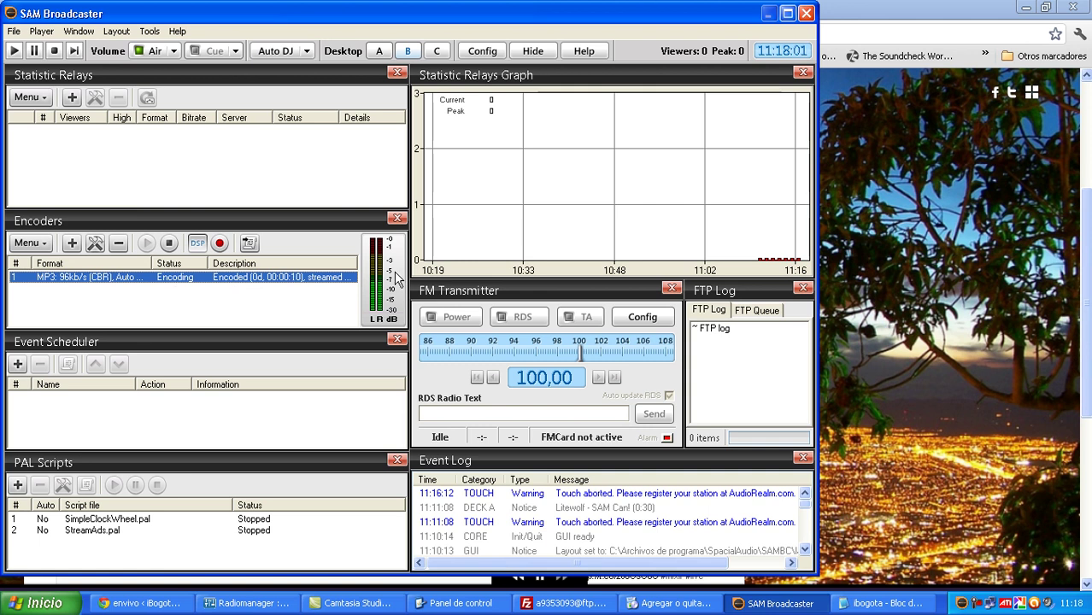
pyautogui.click(883, 364)
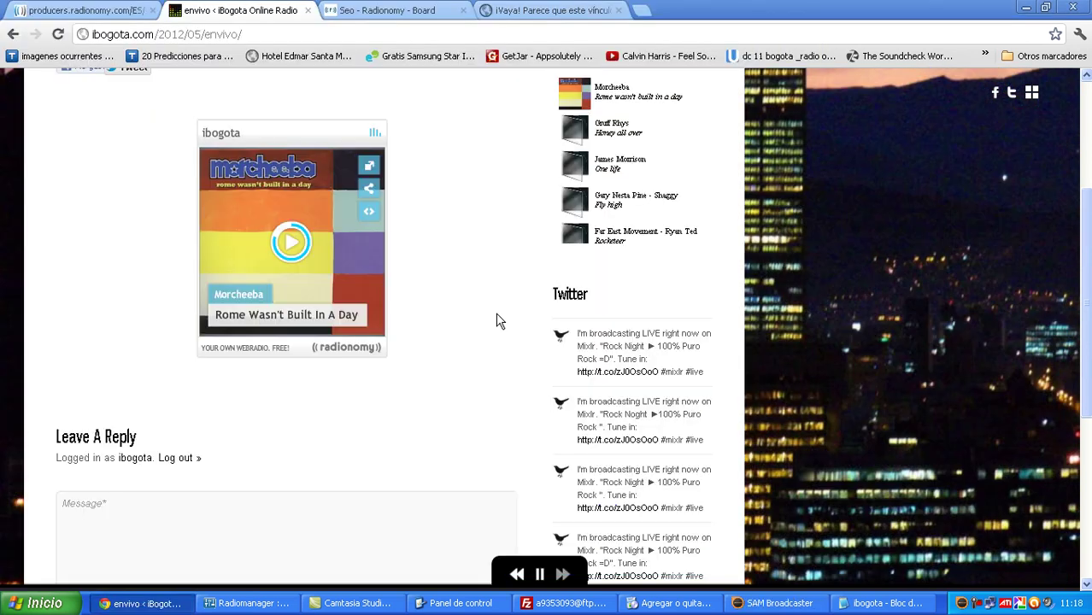
pyautogui.click(291, 242)
pyautogui.click(278, 248)
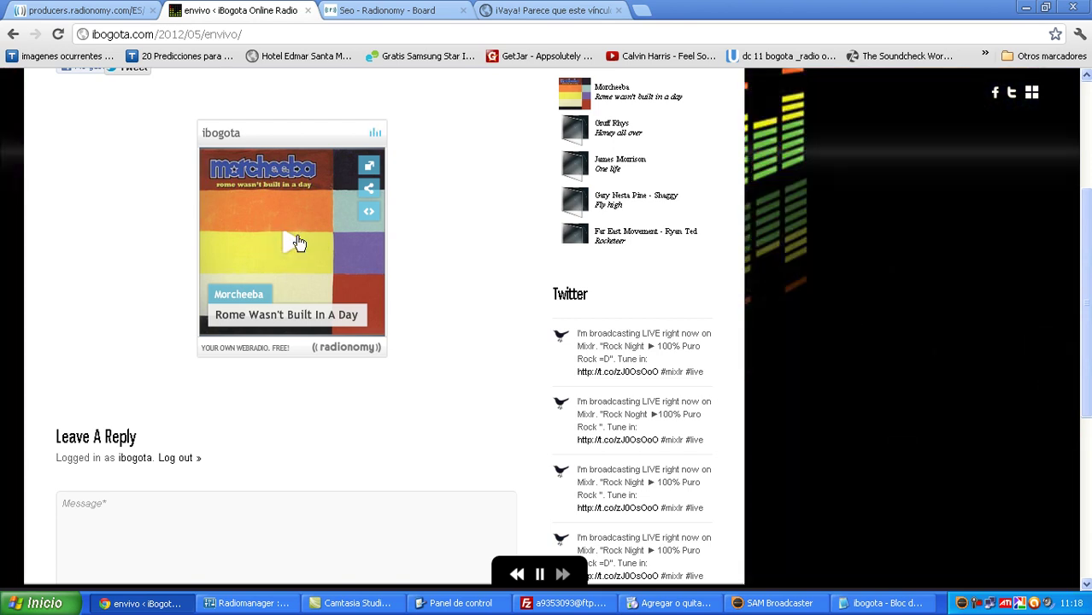
# Step: Compare the running encoder with the ibogota web player, and stop the MP3 96kb/s encoder
pyautogui.click(773, 604)
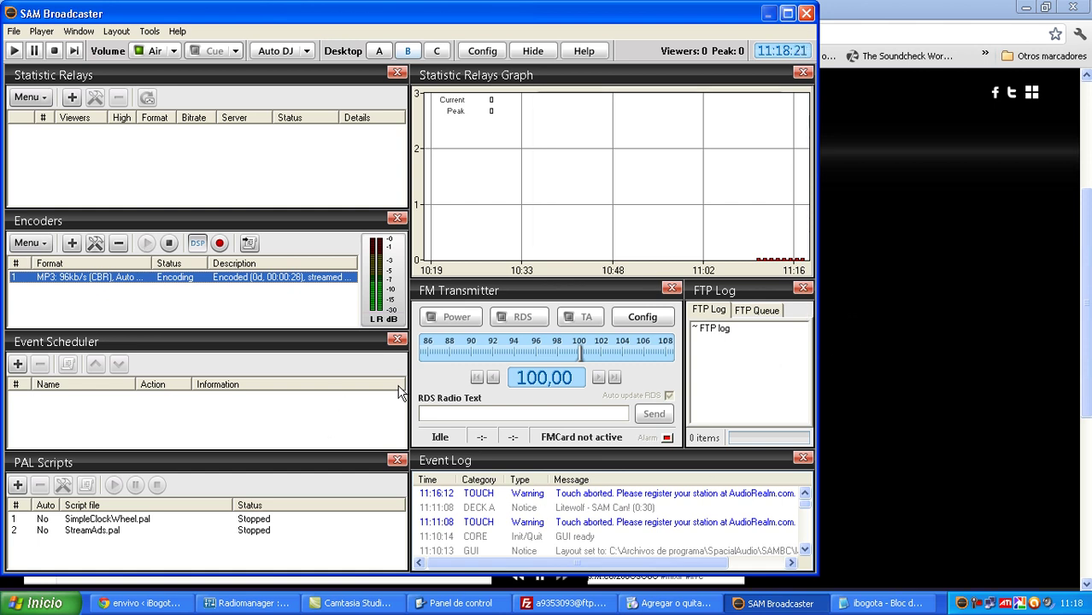
pyautogui.click(885, 366)
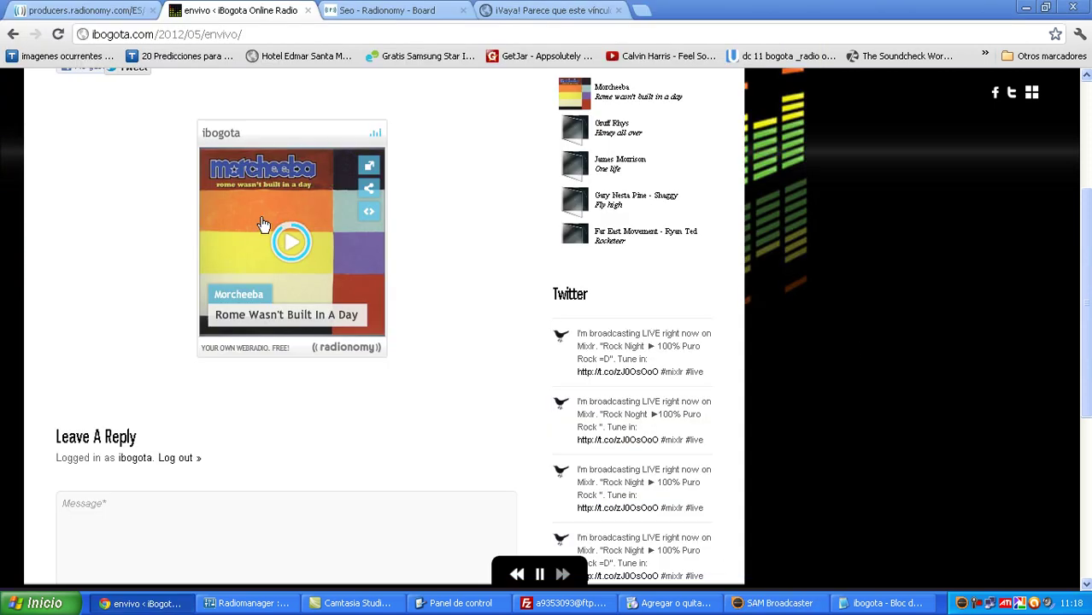
pyautogui.click(778, 604)
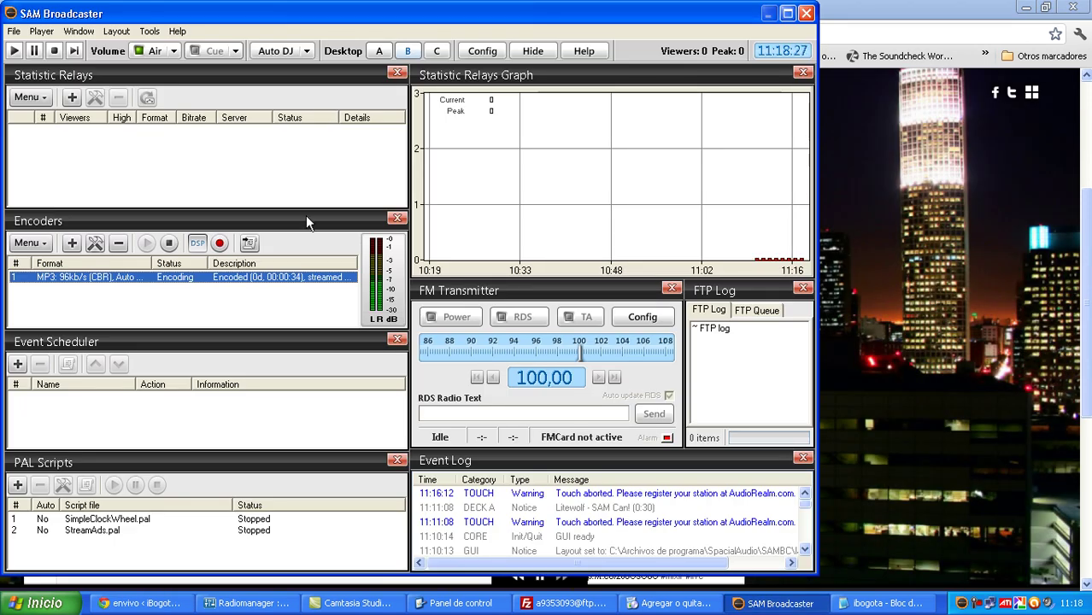
pyautogui.click(168, 244)
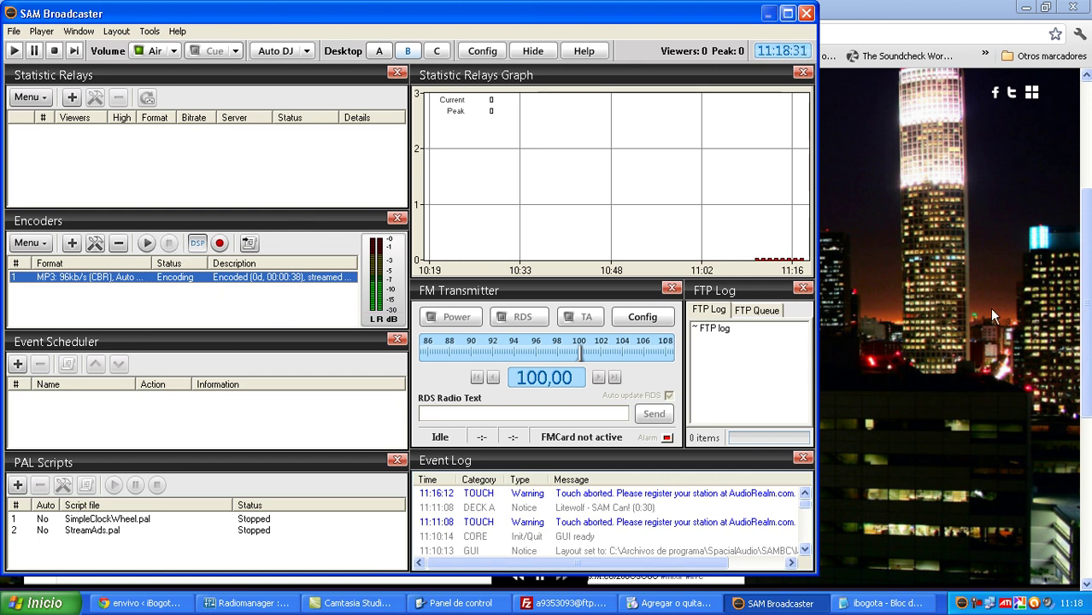
# Step: Examine the ibogota live player page in the browser and the encoder's status in SAM Broadcaster
pyautogui.click(892, 191)
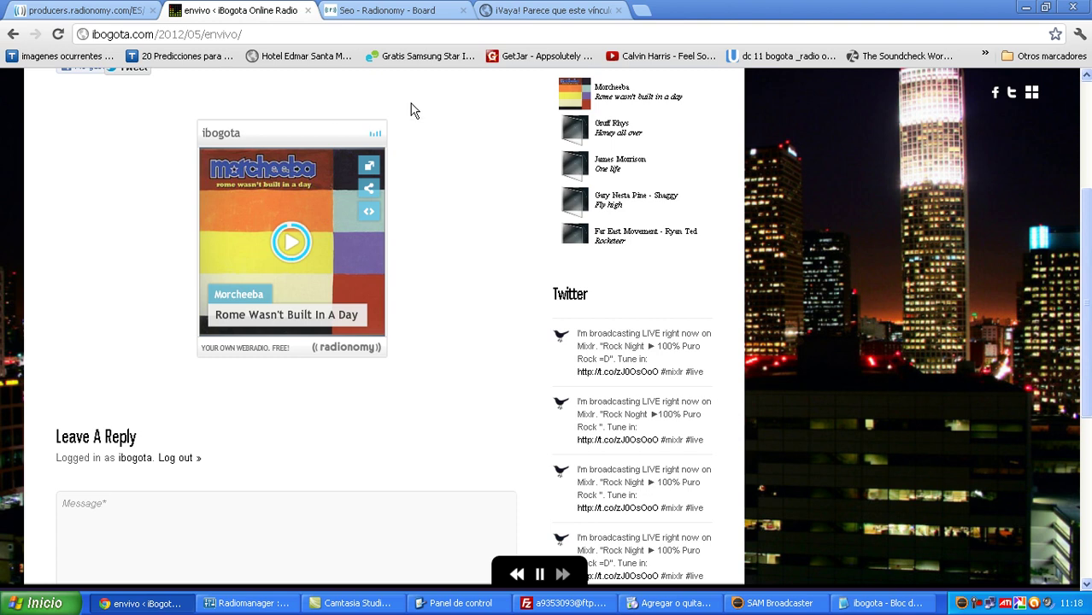
pyautogui.scroll(3, 409, 471)
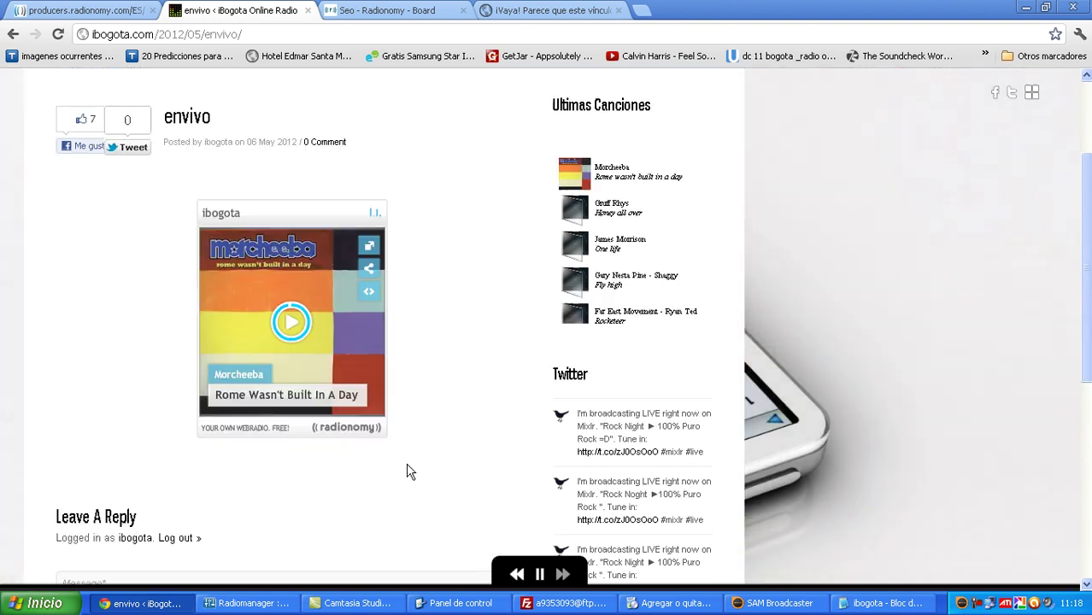
pyautogui.scroll(-3, 434, 445)
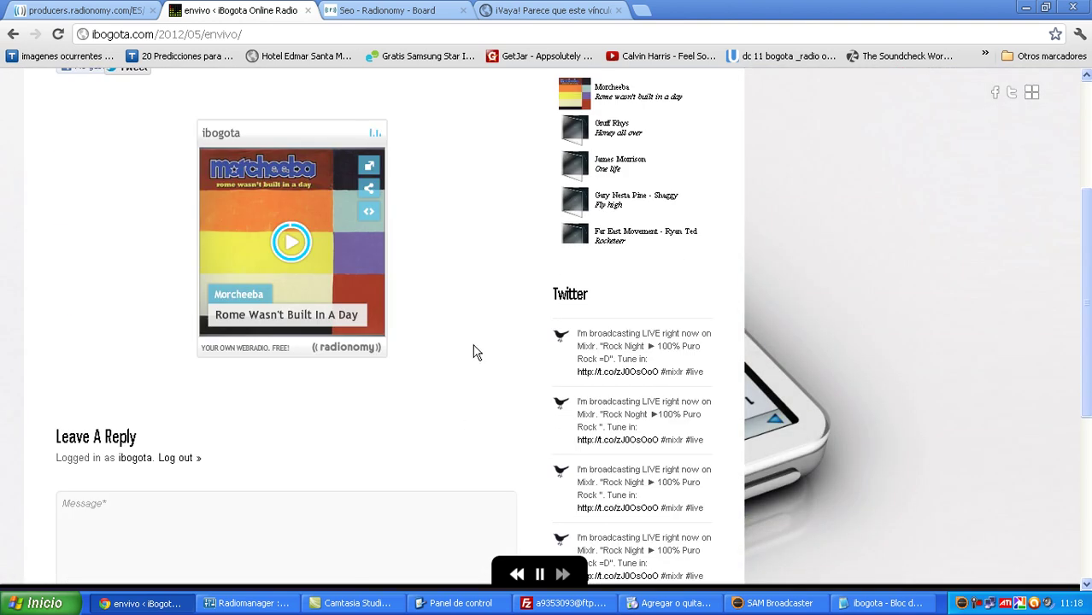
pyautogui.click(767, 603)
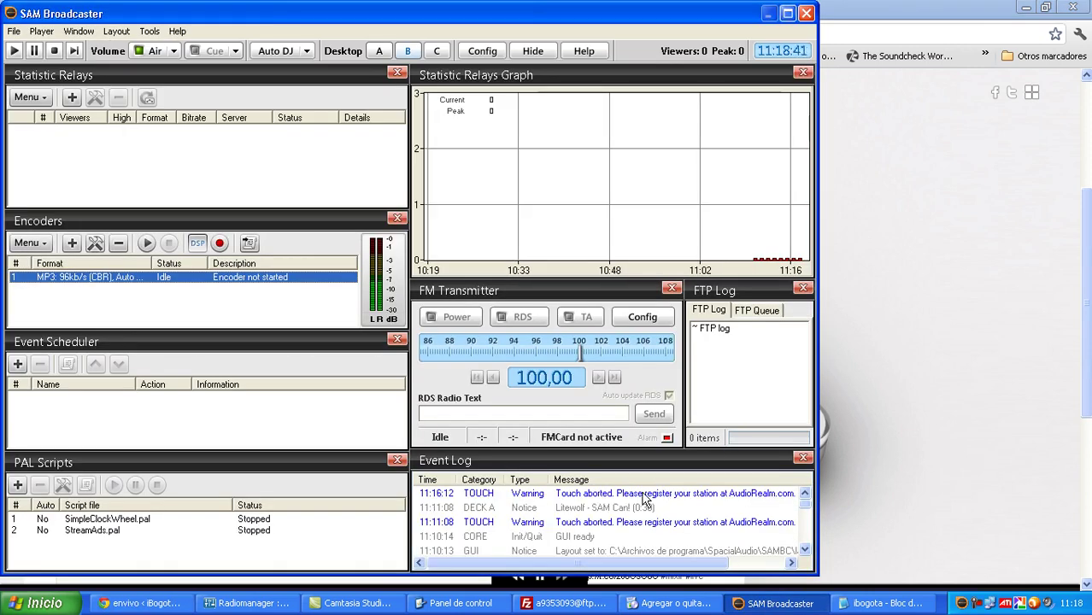
# Step: Review the station's connection data in the ibogota Notepad file, close the file and return to the live page in the browser
pyautogui.click(880, 604)
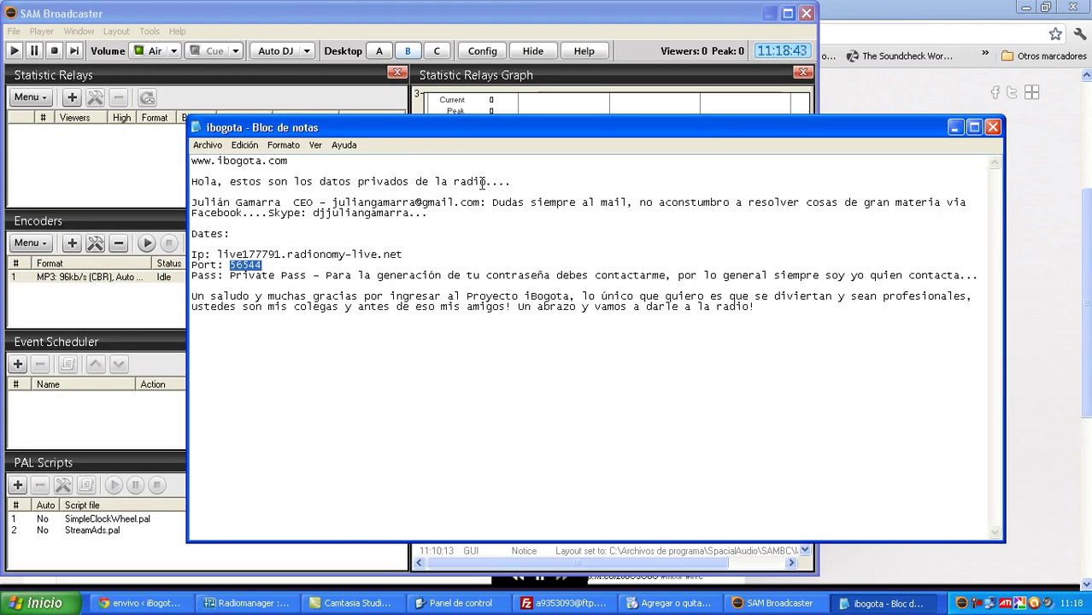
pyautogui.moveTo(683, 329); pyautogui.dragTo(285, 126)
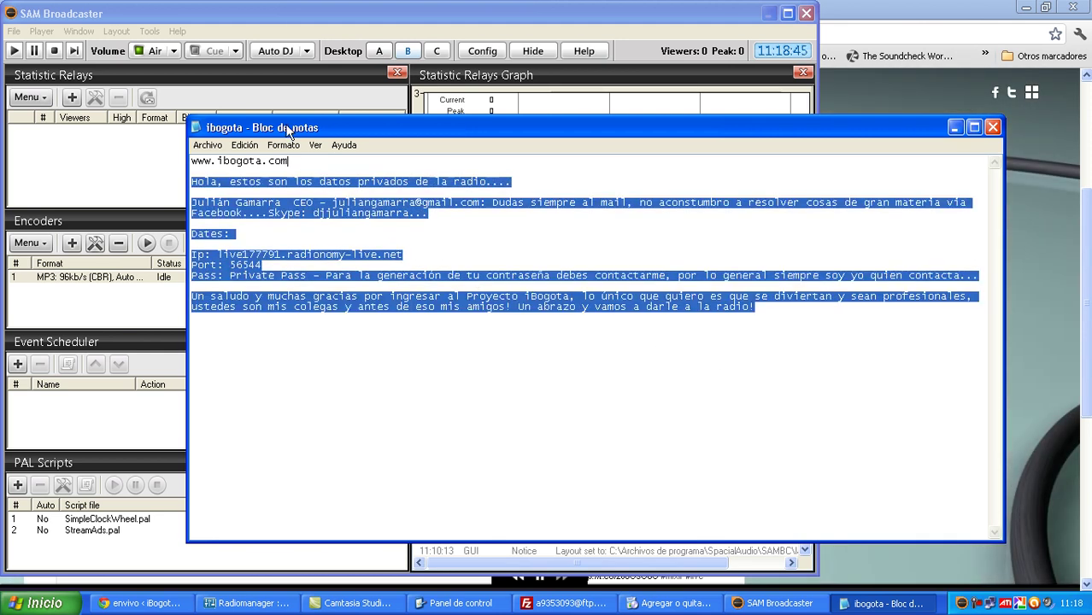
pyautogui.click(994, 127)
pyautogui.click(900, 353)
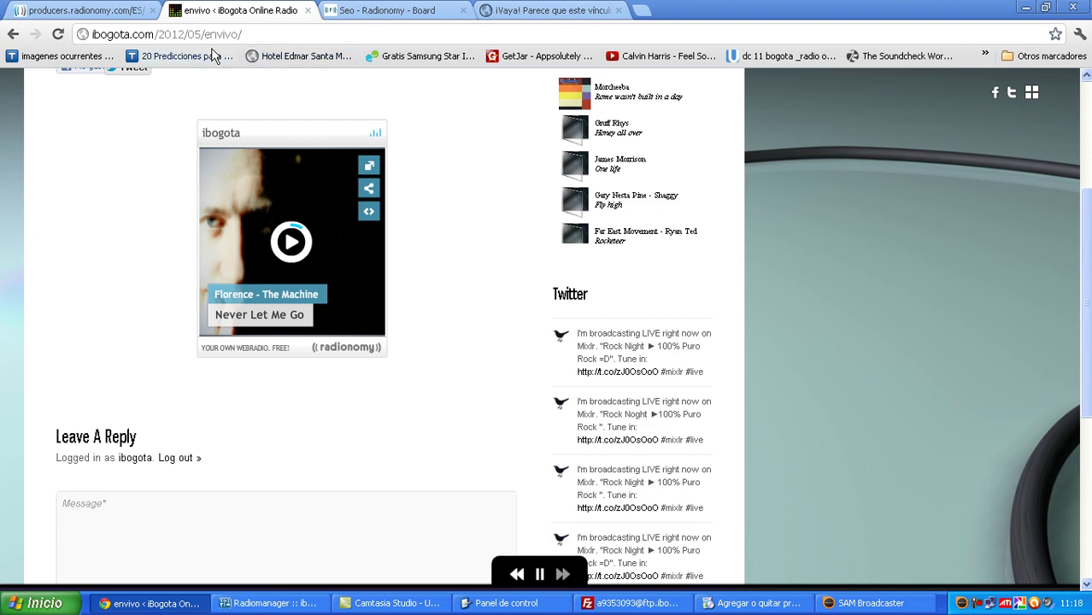